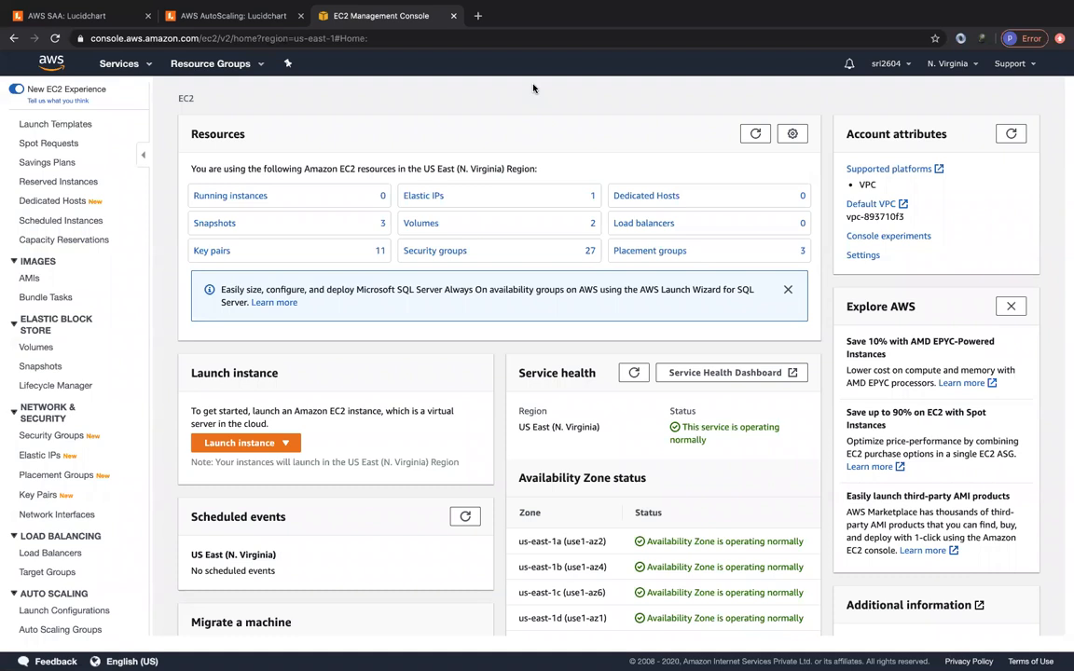
- Start a new Application Load Balancer named myALB
{"action": "left_click", "coordinate": [48, 553]}
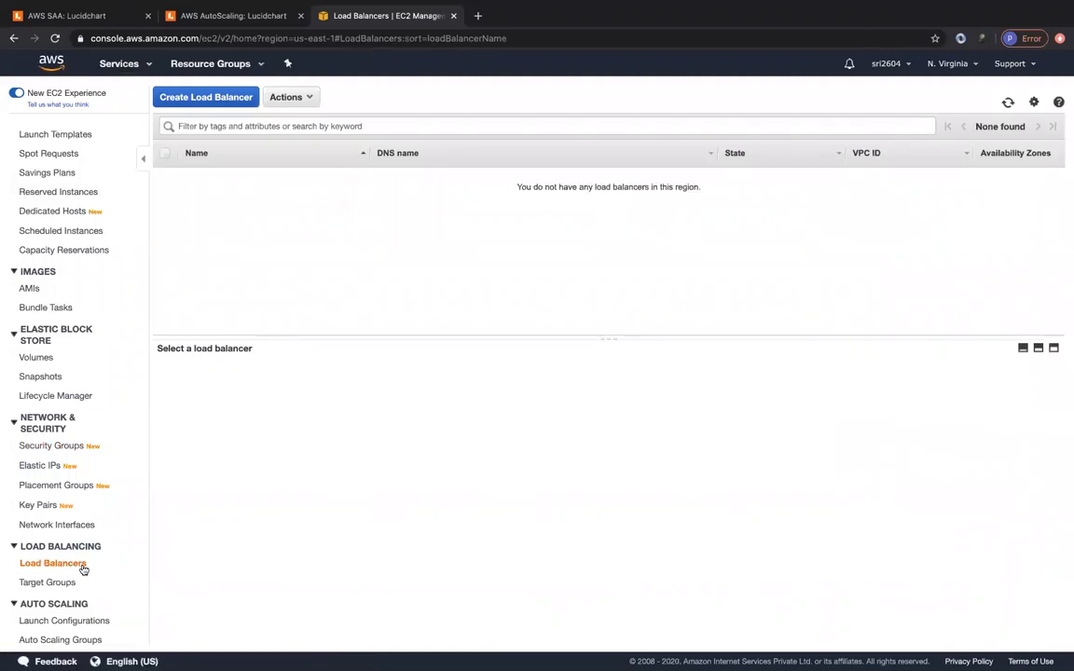
{"action": "left_click", "coordinate": [206, 97]}
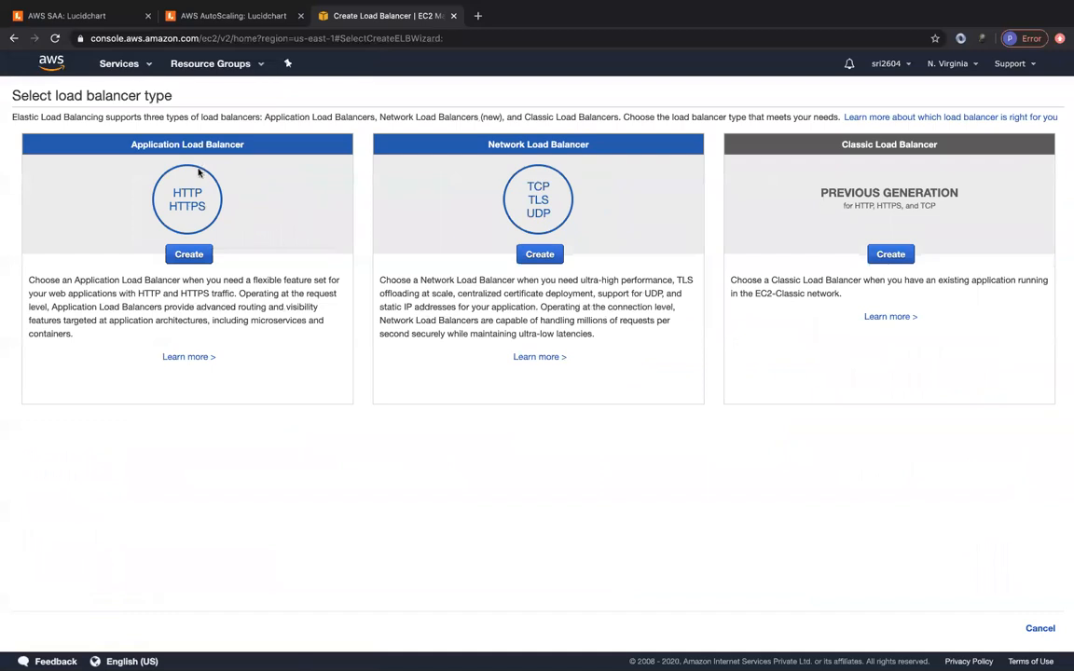
{"action": "left_click", "coordinate": [188, 253]}
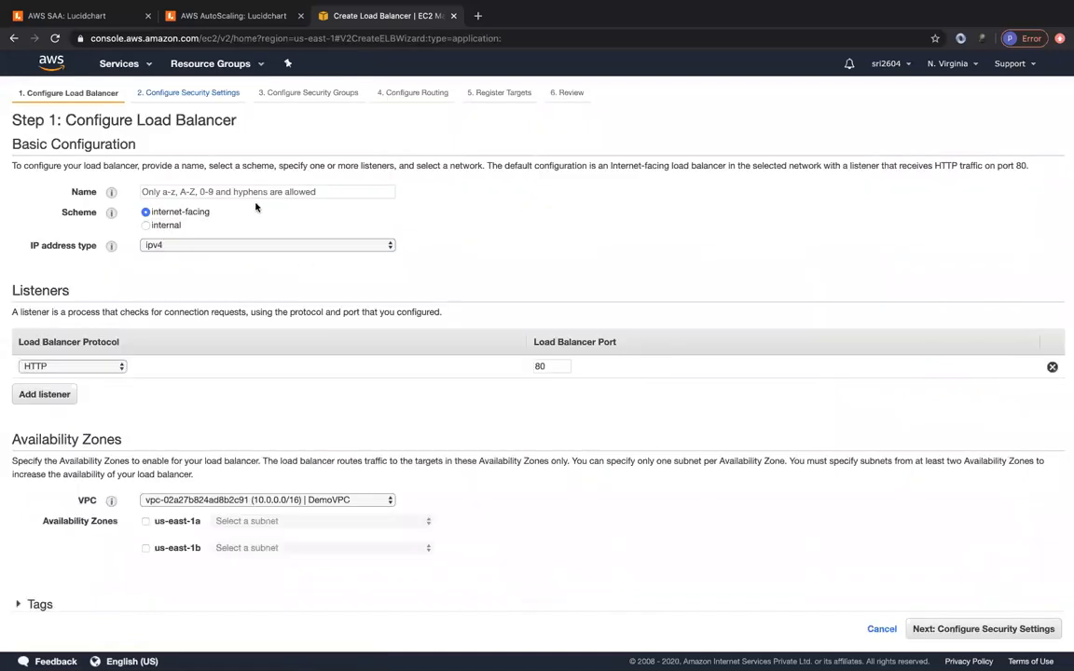
{"action": "left_click", "coordinate": [252, 192]}
{"action": "type", "text": "myALB"}
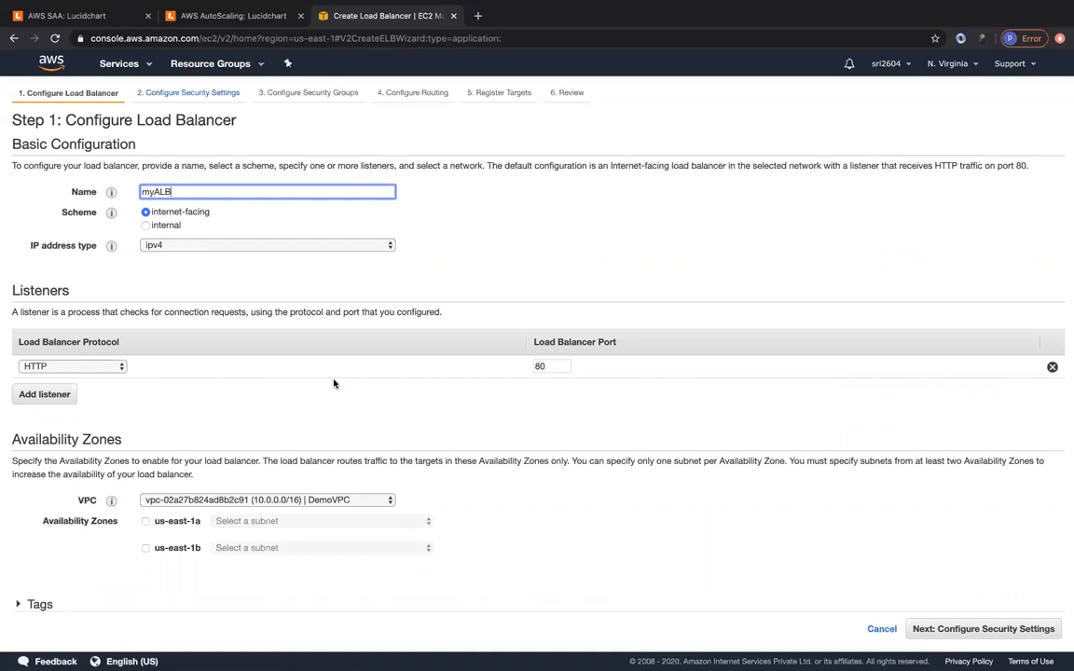
- Place it in the default VPC across us-east-1a, us-east-1b and us-east-1c
{"action": "scroll", "coordinate": [319, 387], "scroll_direction": "down", "scroll_amount": 1}
{"action": "left_click", "coordinate": [344, 470]}
{"action": "left_click", "coordinate": [320, 462]}
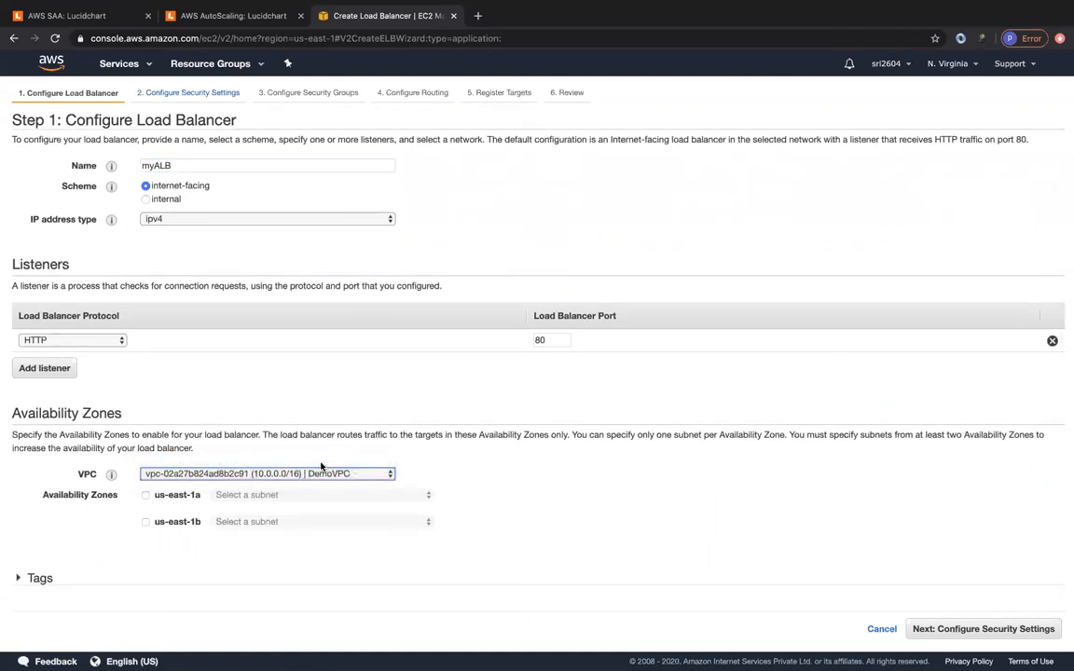
{"action": "scroll", "coordinate": [321, 466], "scroll_direction": "down", "scroll_amount": 4}
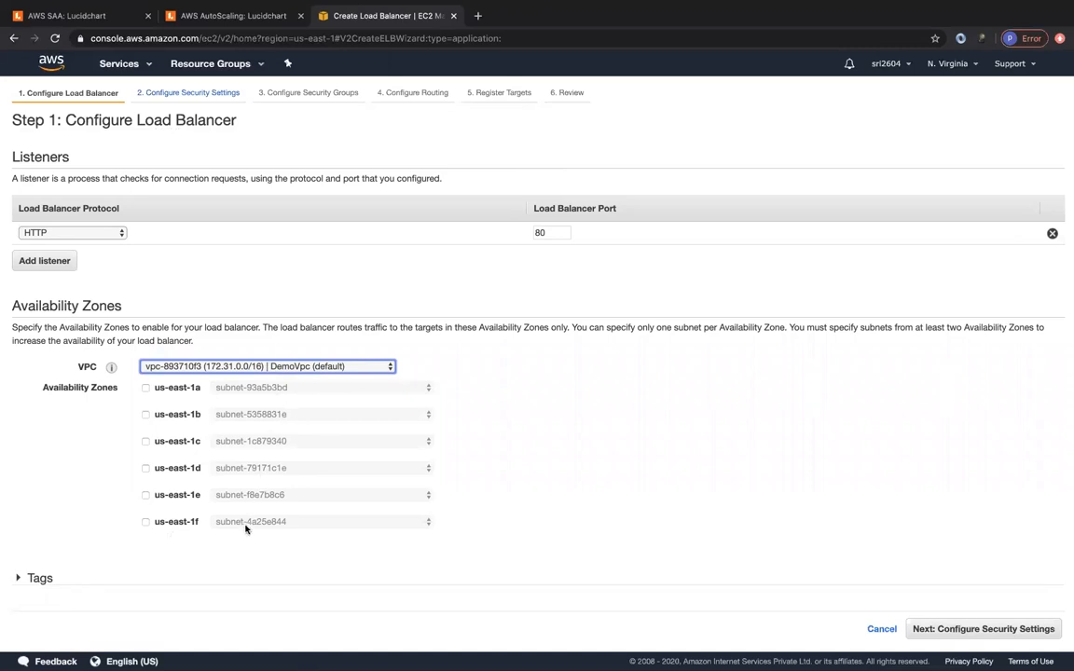
{"action": "left_click", "coordinate": [146, 387]}
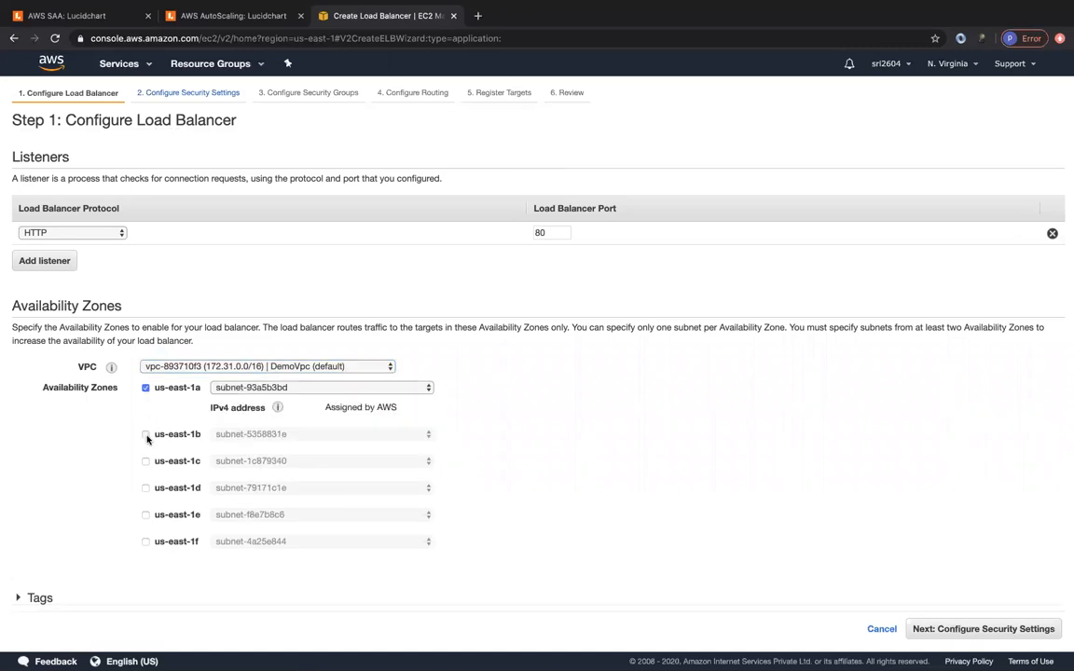
{"action": "left_click", "coordinate": [146, 434]}
{"action": "left_click", "coordinate": [146, 481]}
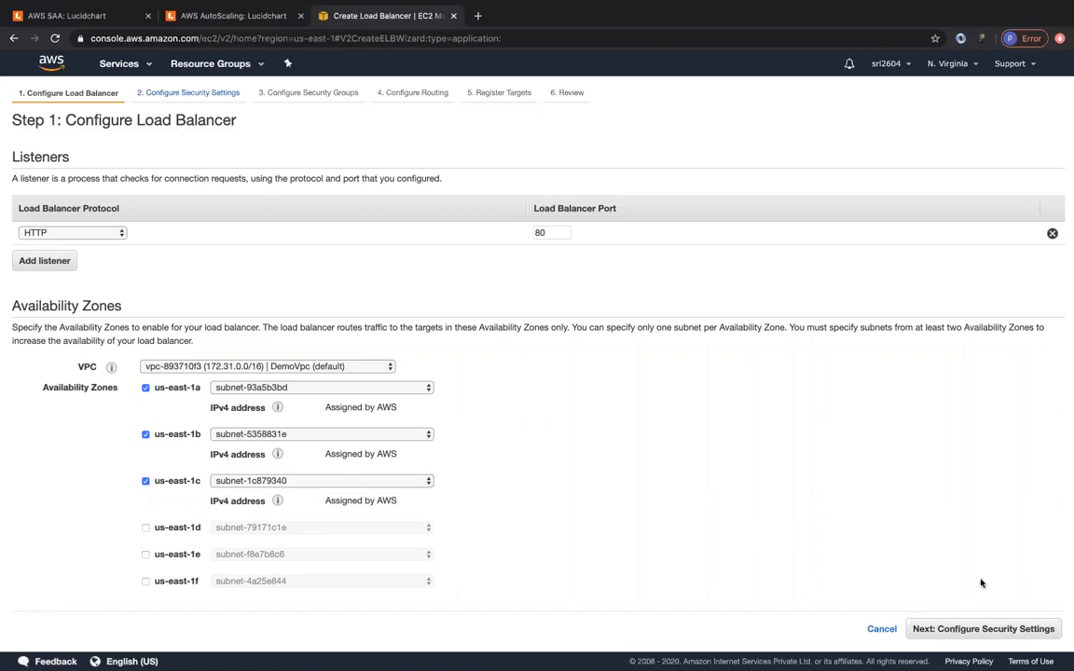
{"action": "left_click", "coordinate": [1002, 633]}
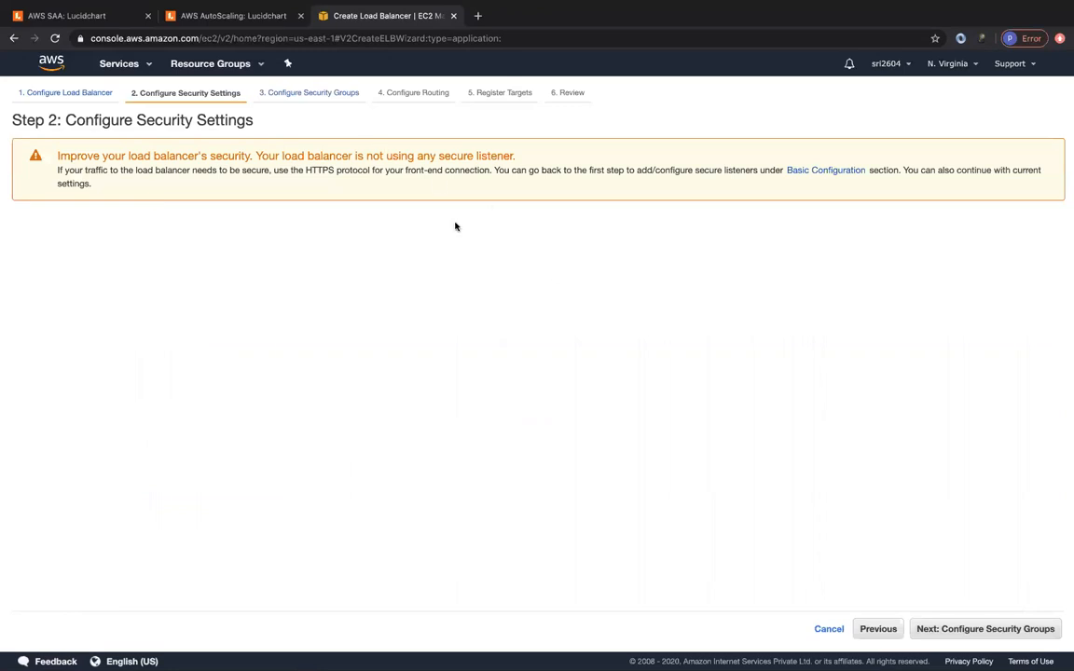
- Create a new security group myALBSGASG, reusing the name as its description
{"action": "left_click", "coordinate": [988, 632]}
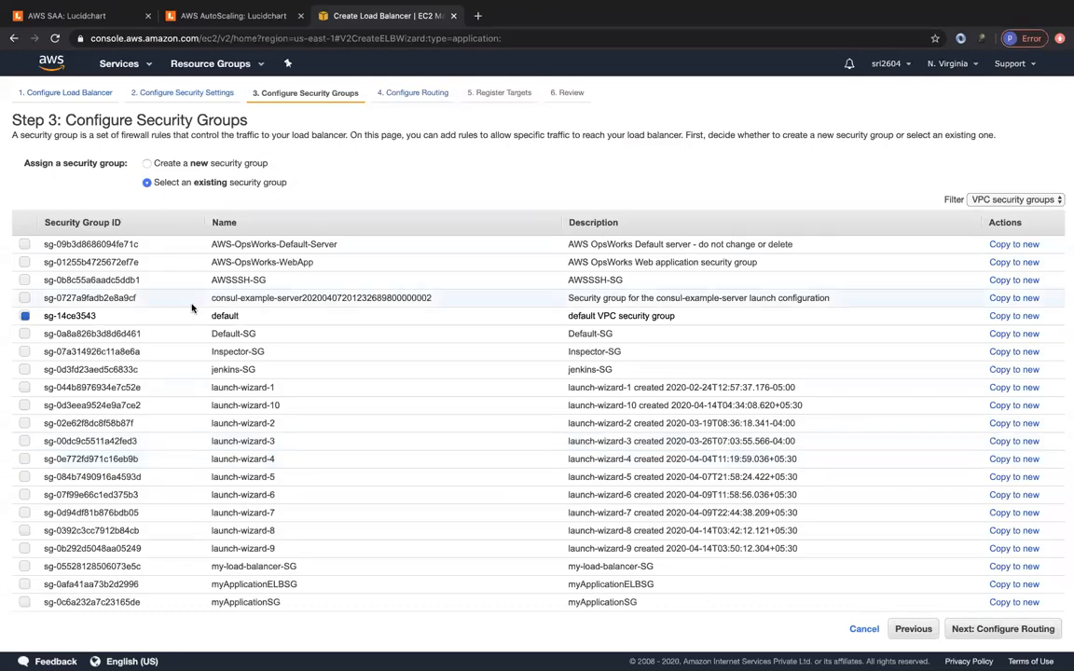
{"action": "scroll", "coordinate": [289, 462], "scroll_direction": "down", "scroll_amount": 1}
{"action": "scroll", "coordinate": [288, 463], "scroll_direction": "up", "scroll_amount": 1}
{"action": "left_click", "coordinate": [146, 163]}
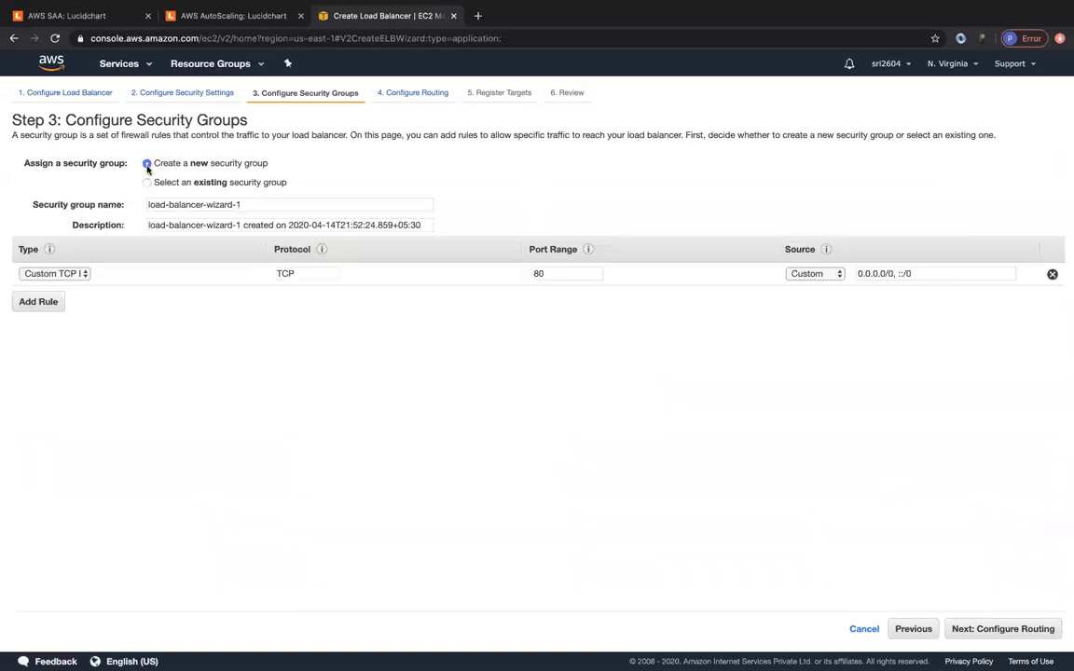
{"action": "triple_click", "coordinate": [216, 205]}
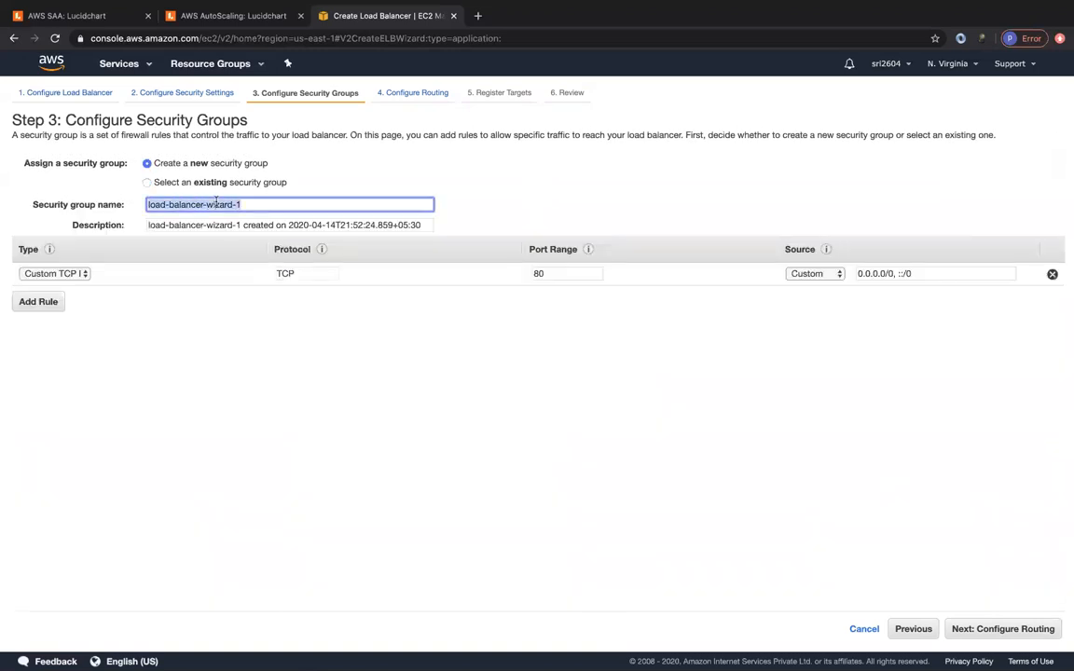
{"action": "type", "text": "myALBA"}
{"action": "type", "text": "GASG"}
{"action": "key", "text": "ctrl+a"}
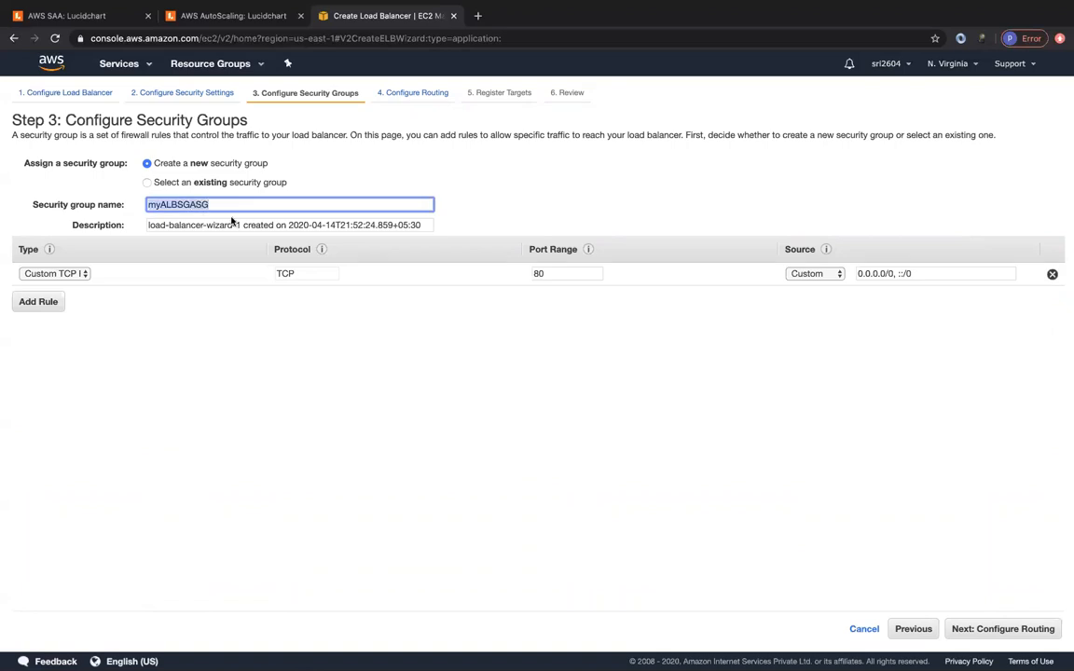
{"action": "key", "text": "ctrl+c"}
{"action": "left_click", "coordinate": [233, 222]}
{"action": "key", "text": "ctrl+a"}
{"action": "key", "text": "ctrl+v"}
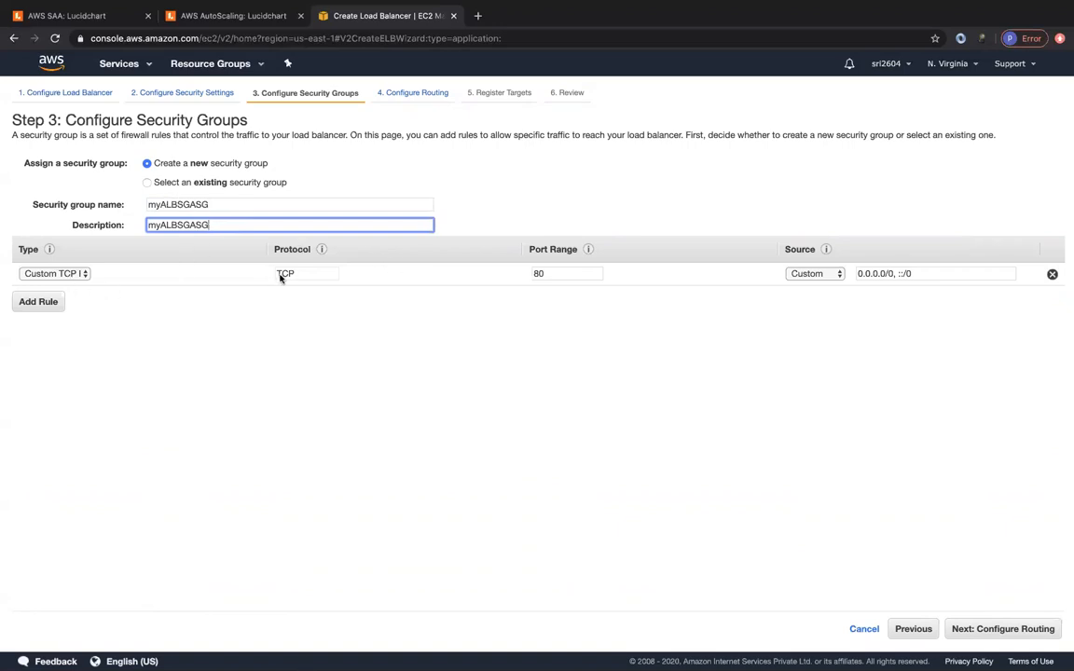
- Make its inbound rule HTTP on port 80 and proceed to routing
{"action": "left_click", "coordinate": [71, 275]}
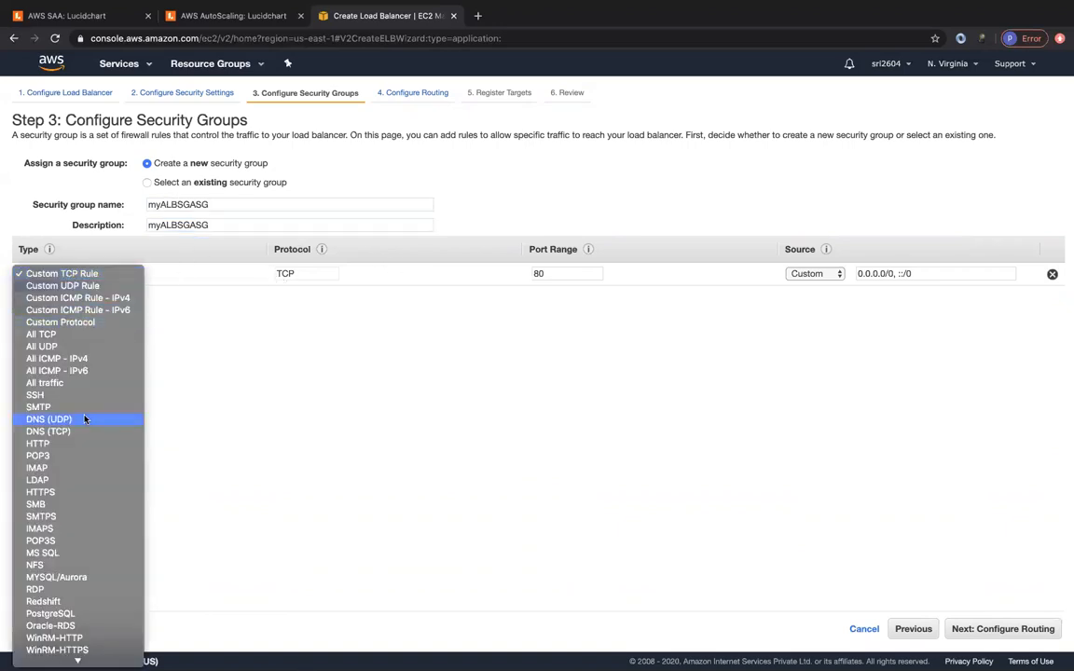
{"action": "left_click", "coordinate": [64, 445]}
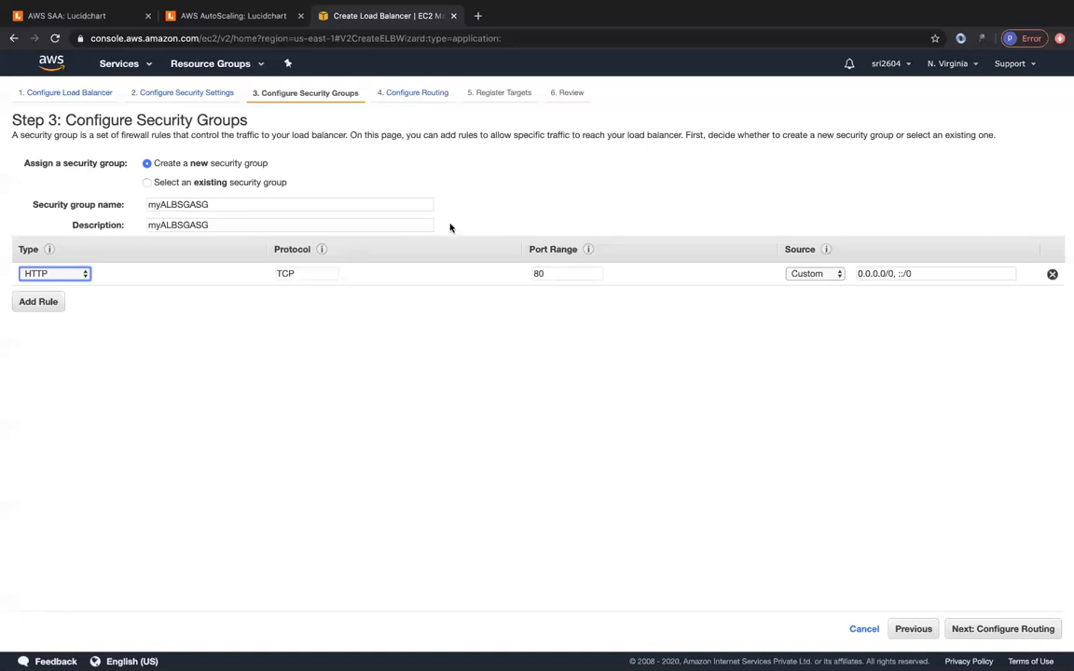
{"action": "left_click", "coordinate": [1002, 633]}
{"action": "left_click", "coordinate": [266, 226]}
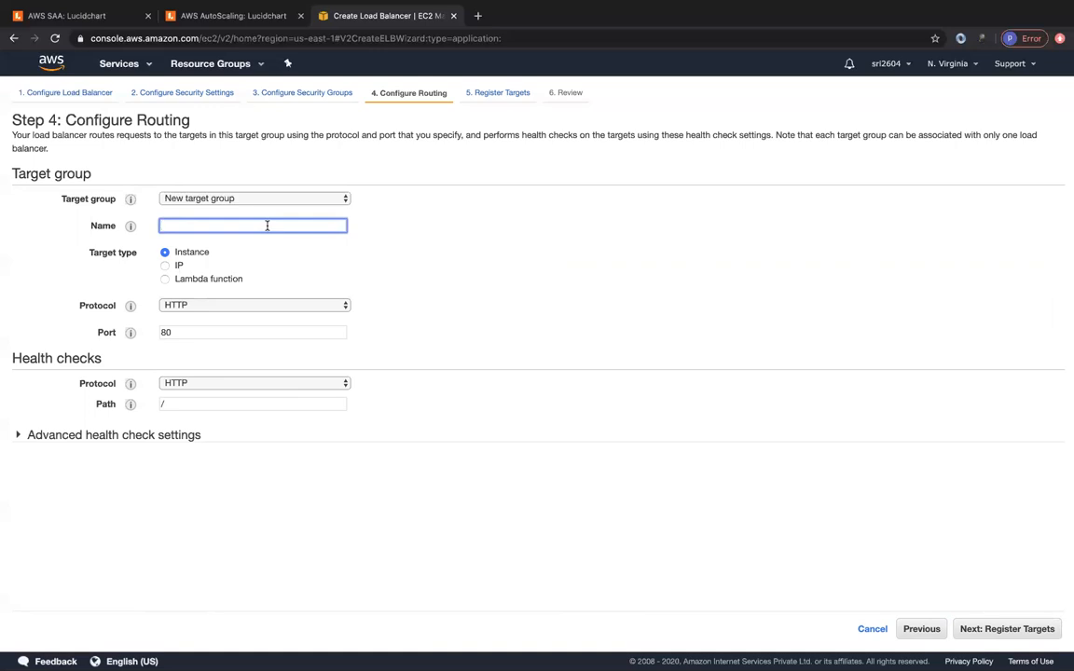
- Name the target group default-asg-tg with healthy threshold 2 and a 10-second interval
{"action": "type", "text": "fea"}
{"action": "type", "text": "fault-ag"}
{"action": "type", "text": "sg-tf"}
{"action": "left_click", "coordinate": [121, 437]}
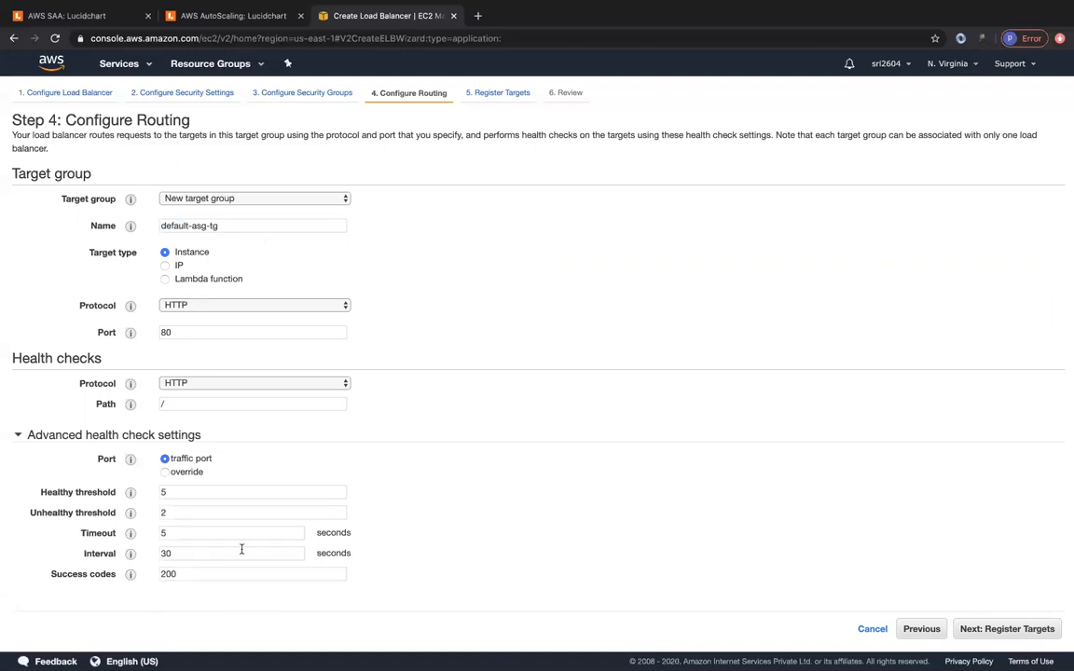
{"action": "left_click", "coordinate": [173, 554]}
{"action": "double_click", "coordinate": [173, 554]}
{"action": "type", "text": "10"}
{"action": "double_click", "coordinate": [172, 493]}
{"action": "mouse_move", "coordinate": [131, 493]}
{"action": "type", "text": "2"}
{"action": "left_click", "coordinate": [454, 465]}
- Leave the success codes at 200 and go to target registration
{"action": "left_click", "coordinate": [186, 574]}
{"action": "type", "text": "-299"}
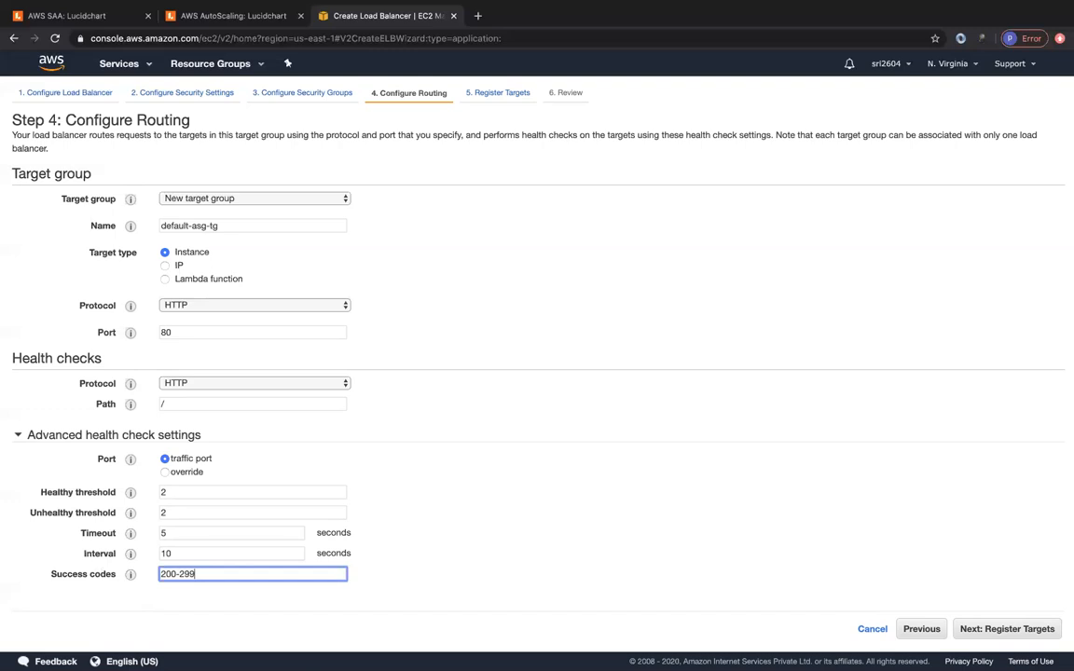
{"action": "key", "text": "BackSpace"}
{"action": "key", "text": "BackSpace"}
{"action": "key", "text": "BackSpace"}
{"action": "key", "text": "BackSpace"}
{"action": "left_click", "coordinate": [402, 542]}
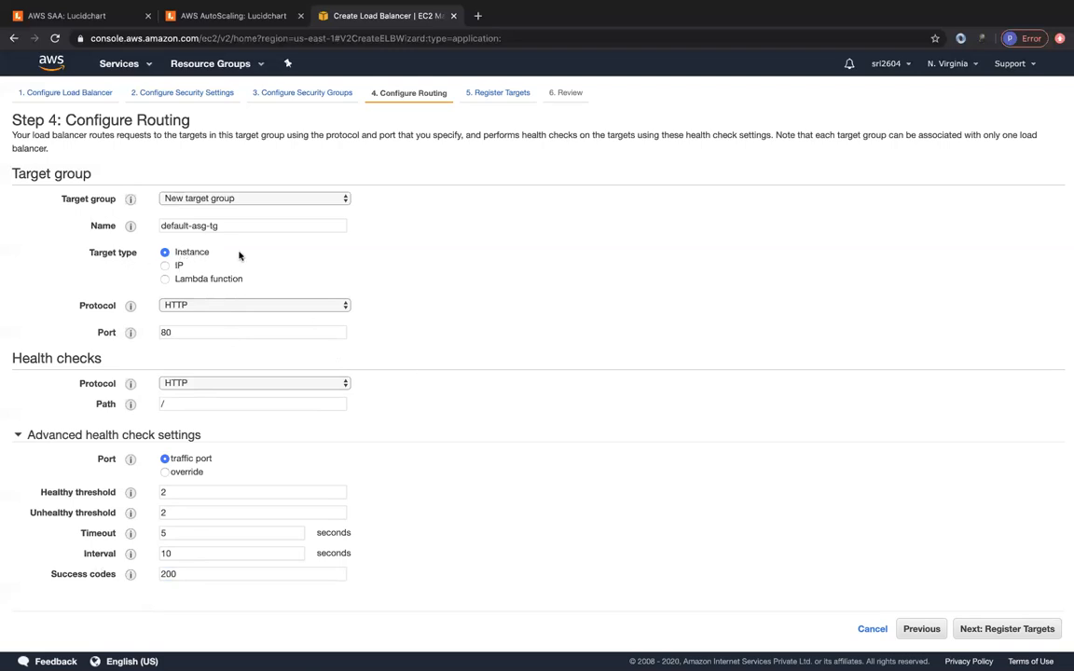
{"action": "left_click", "coordinate": [1021, 640]}
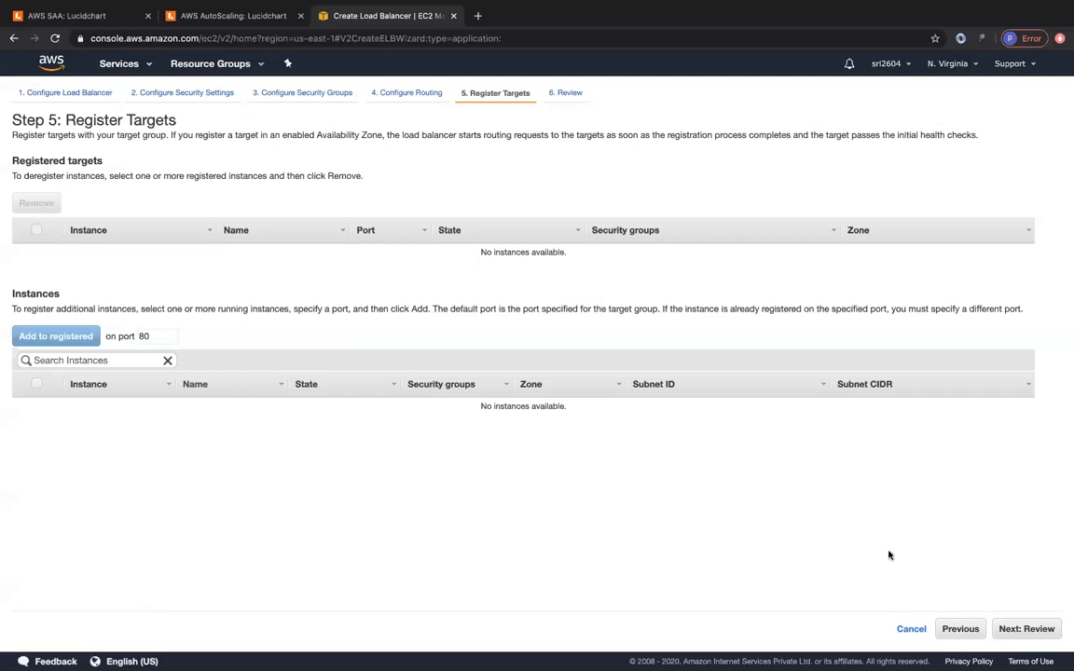
- Create myALB with no targets and check its us-east-1a–1c zones in the list
{"action": "left_click", "coordinate": [1025, 630]}
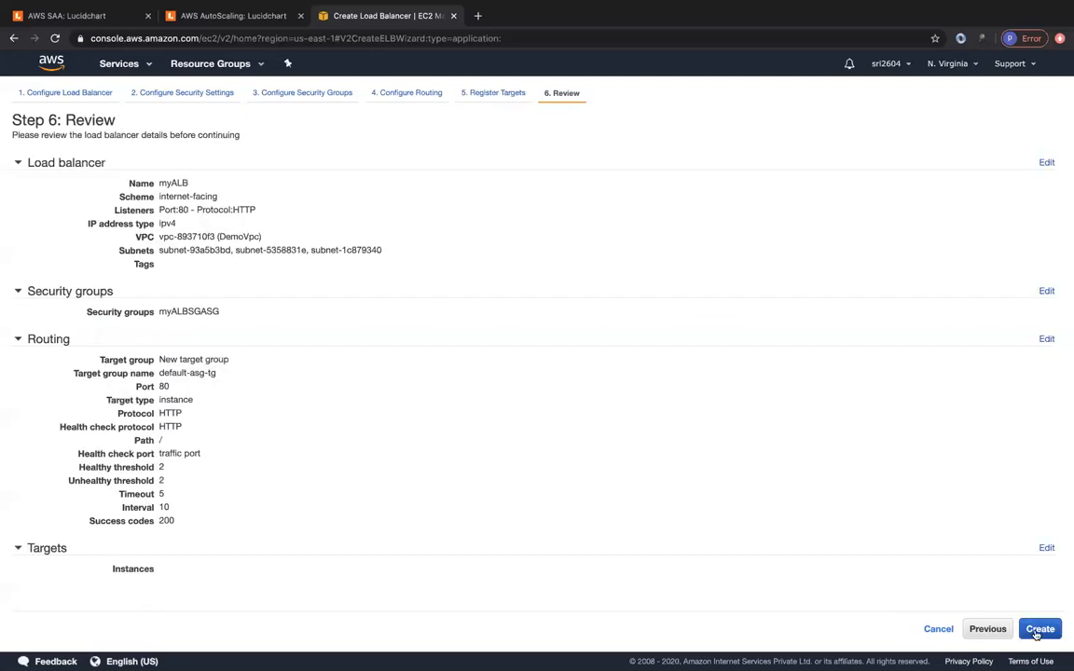
{"action": "left_click", "coordinate": [1029, 630]}
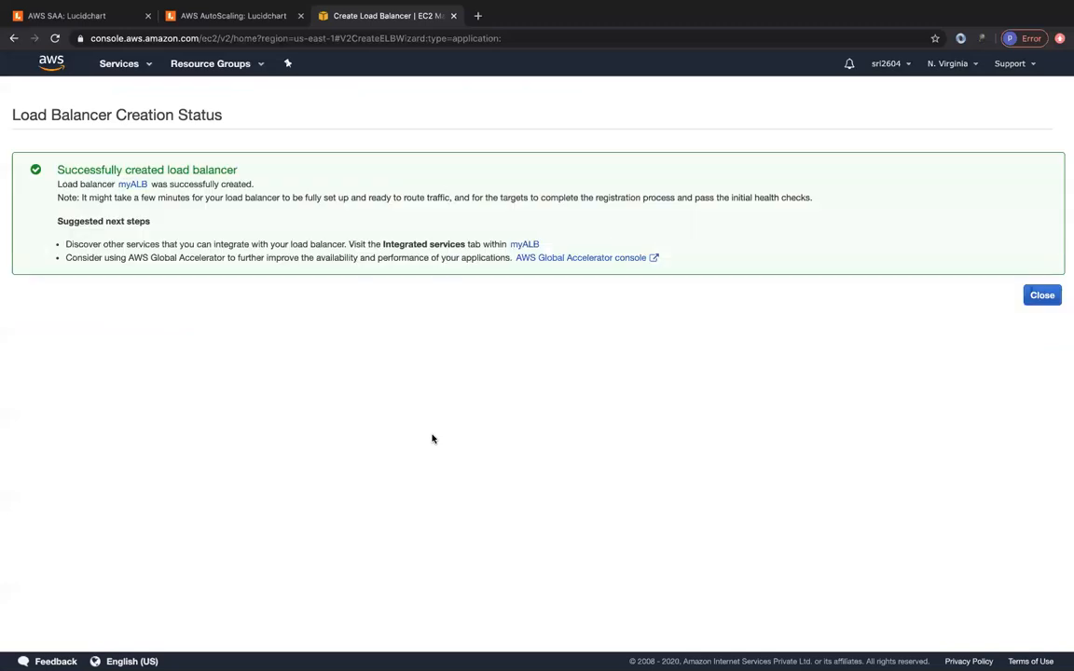
{"action": "left_click", "coordinate": [1040, 297]}
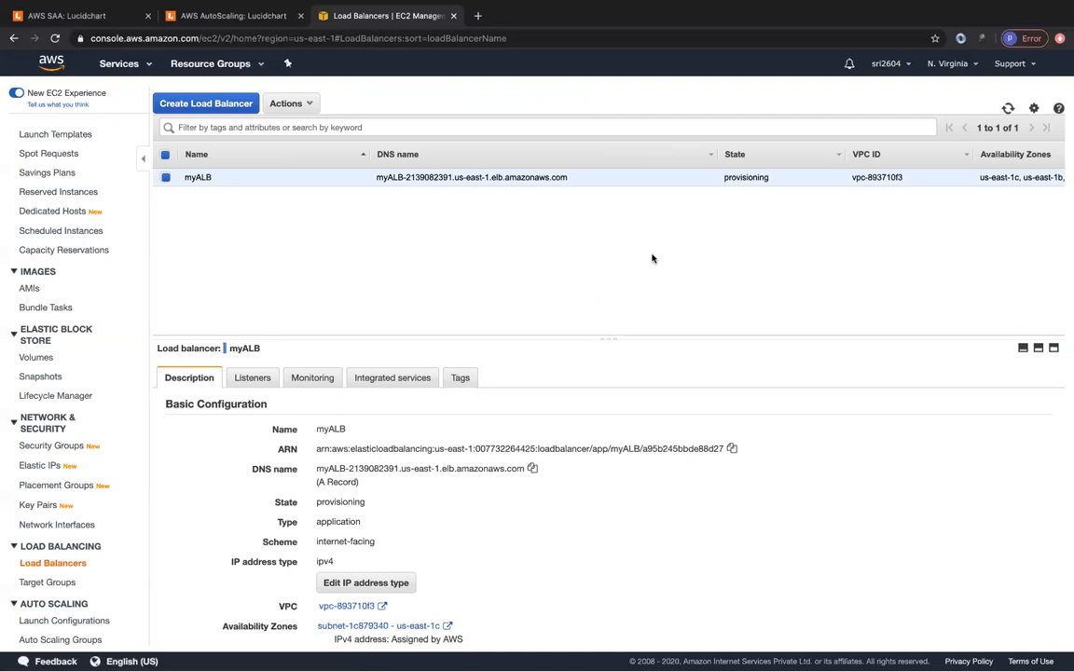
{"action": "scroll", "coordinate": [755, 207], "scroll_direction": "right", "scroll_amount": 1}
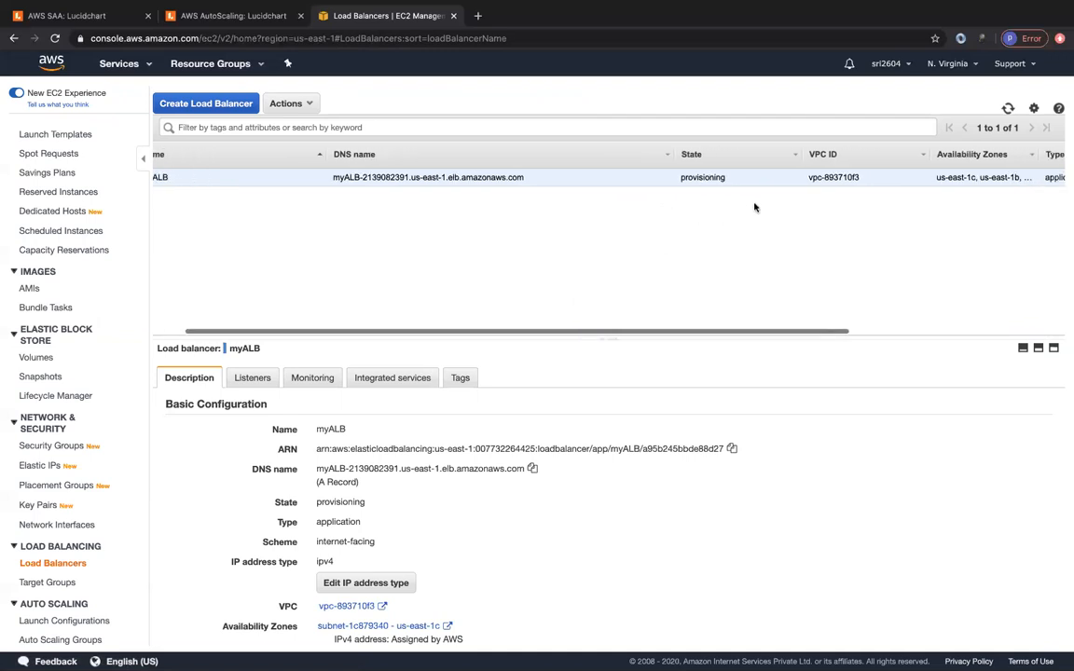
{"action": "scroll", "coordinate": [760, 203], "scroll_direction": "right", "scroll_amount": 1}
{"action": "left_click_drag", "start_coordinate": [1007, 154], "coordinate": [1057, 157]}
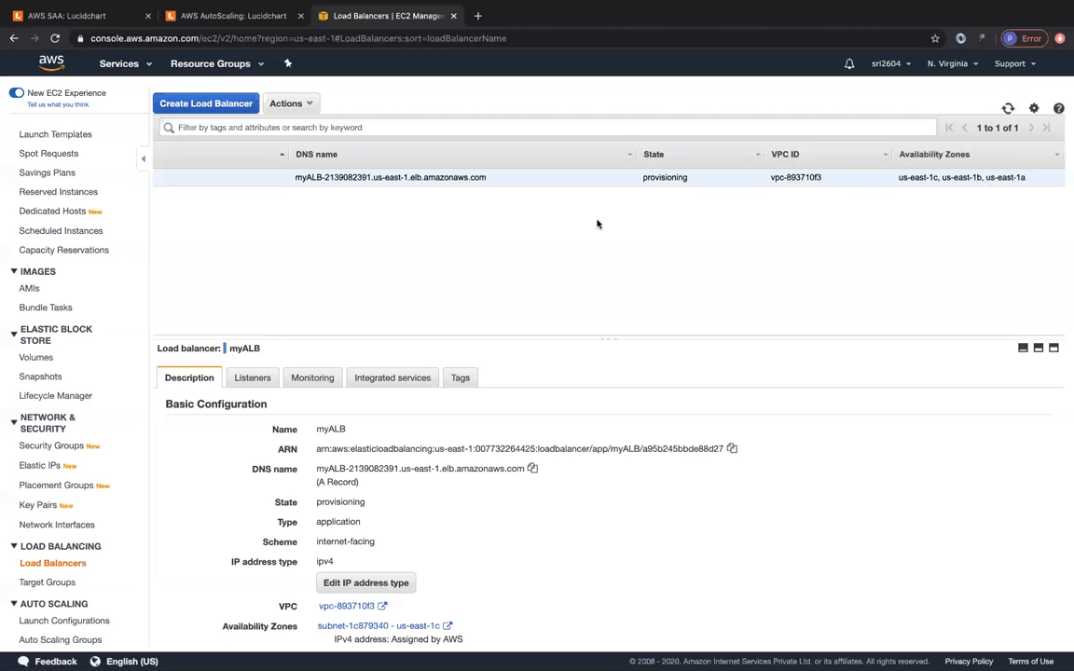
{"action": "scroll", "coordinate": [592, 226], "scroll_direction": "left", "scroll_amount": 2}
{"action": "scroll", "coordinate": [121, 527], "scroll_direction": "down", "scroll_amount": 1}
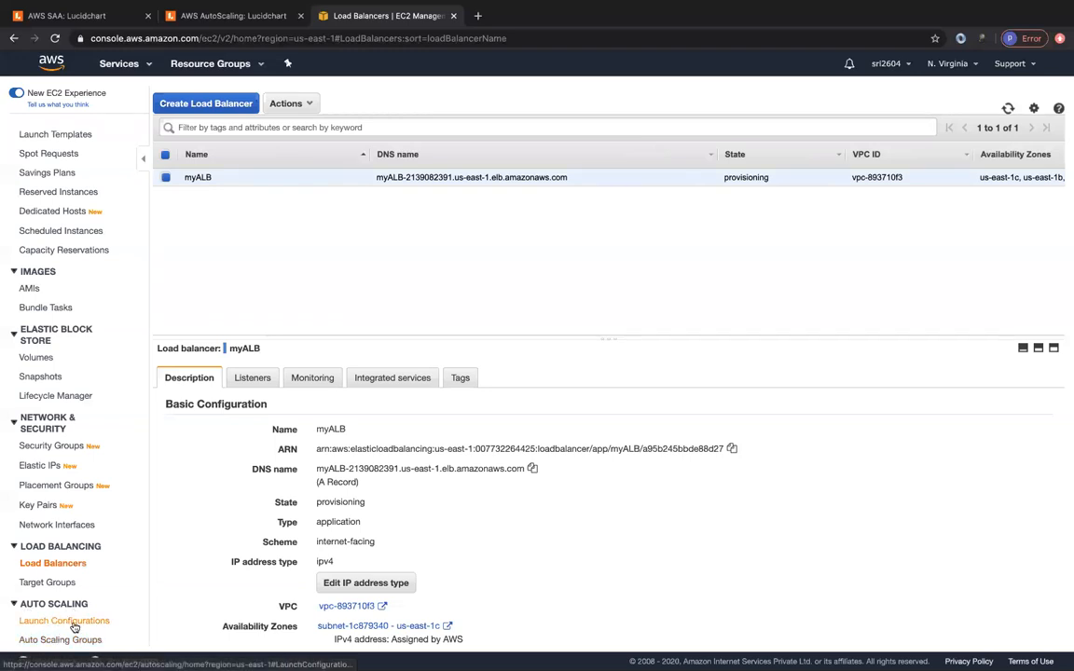
- Begin a launch configuration using Amazon Linux AMI 2018.03.0 on t2.micro
{"action": "left_click", "coordinate": [75, 622]}
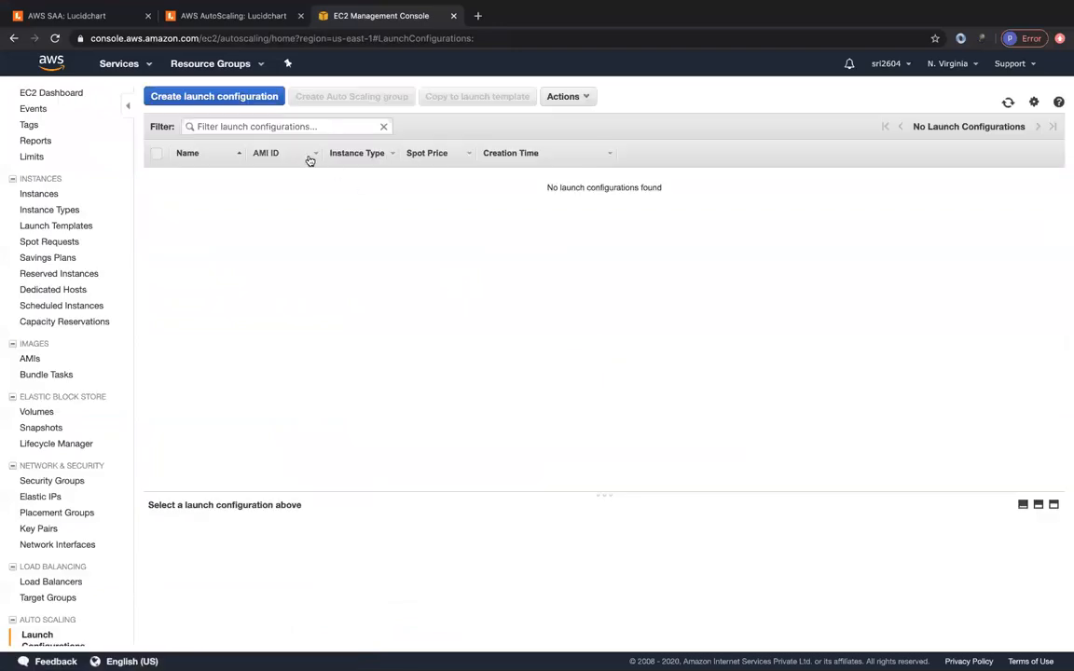
{"action": "left_click", "coordinate": [235, 96]}
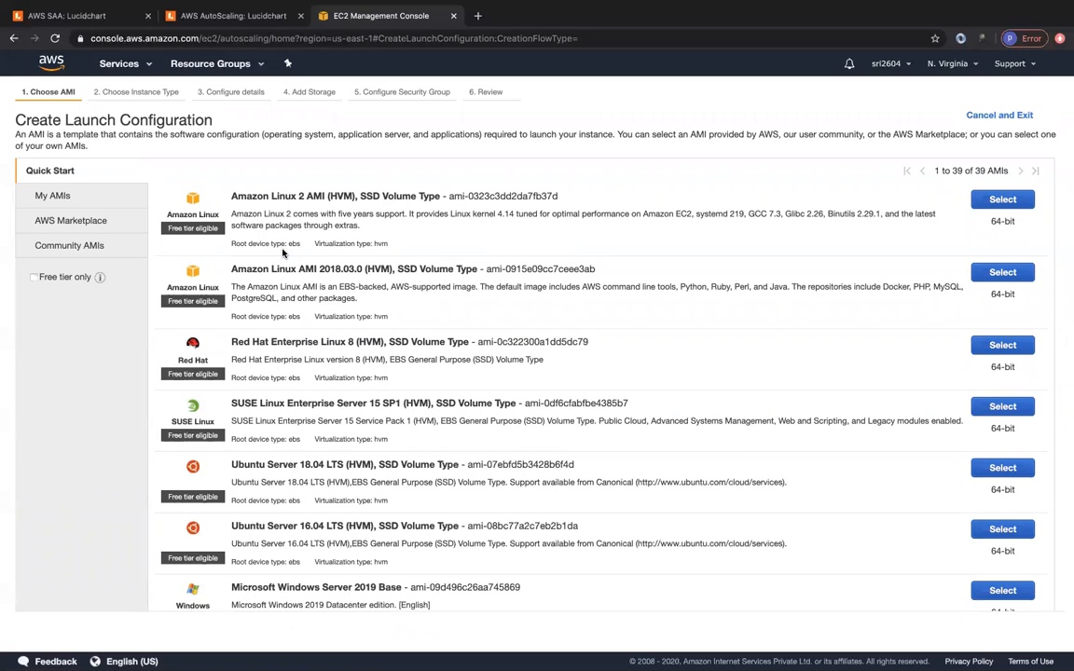
{"action": "left_click", "coordinate": [992, 276]}
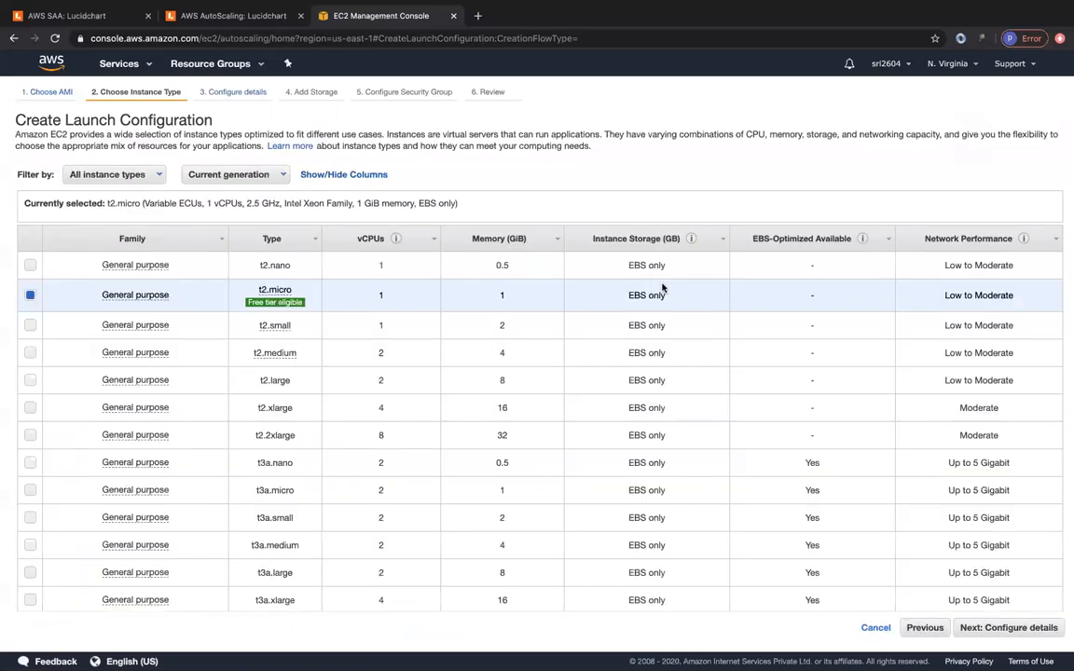
{"action": "mouse_move", "coordinate": [266, 308]}
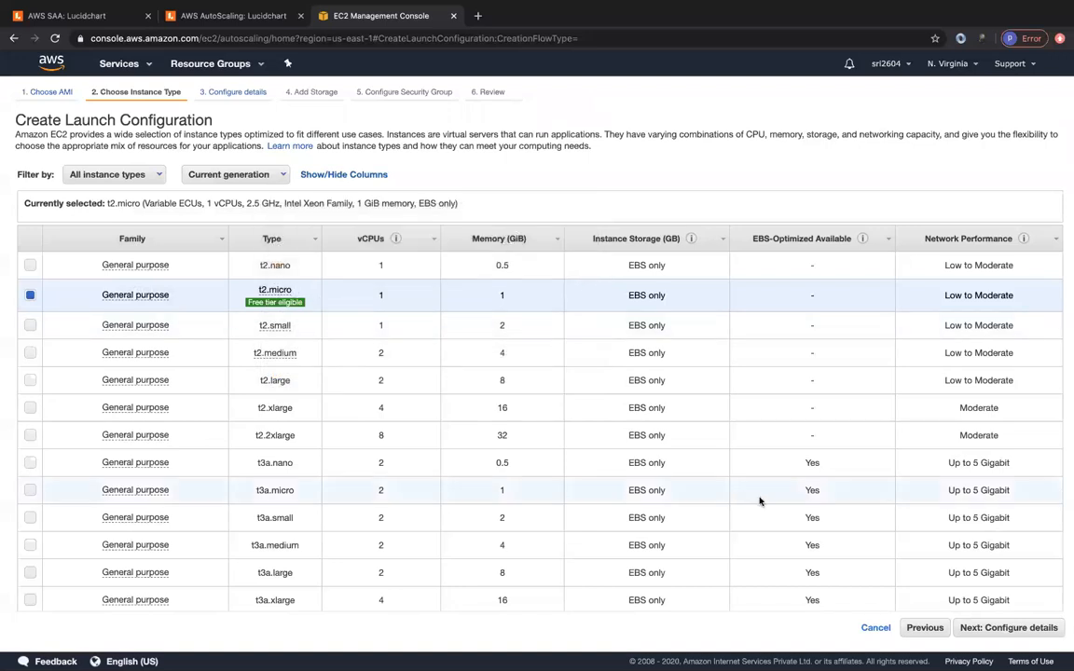
{"action": "left_click", "coordinate": [983, 630]}
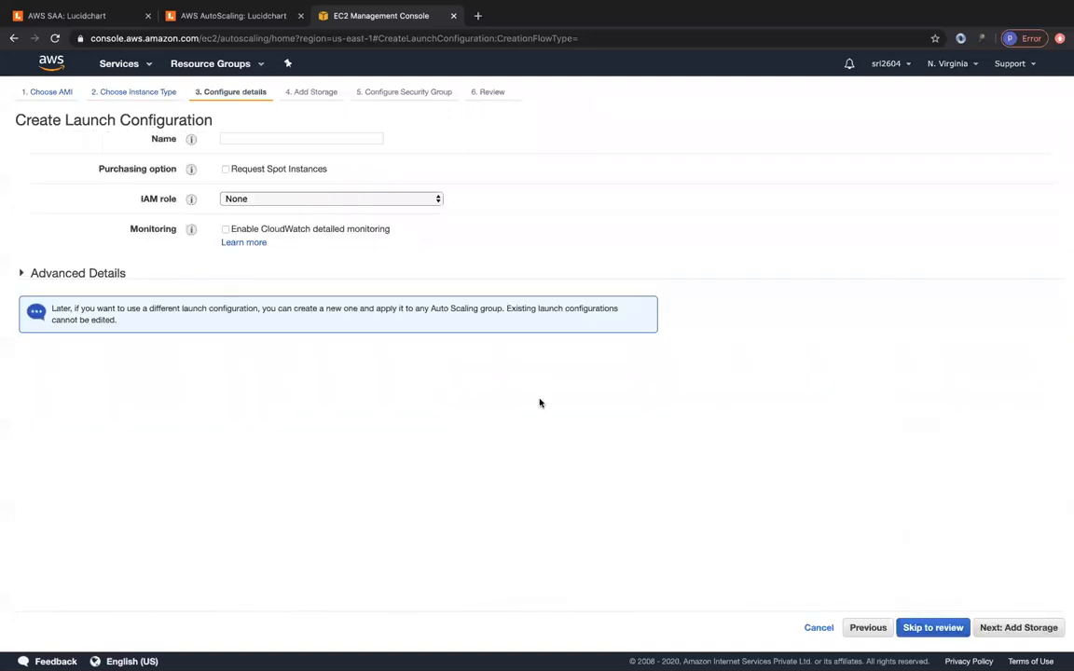
- Name the launch configuration mylc and expand its Advanced Details
{"action": "left_click", "coordinate": [226, 137]}
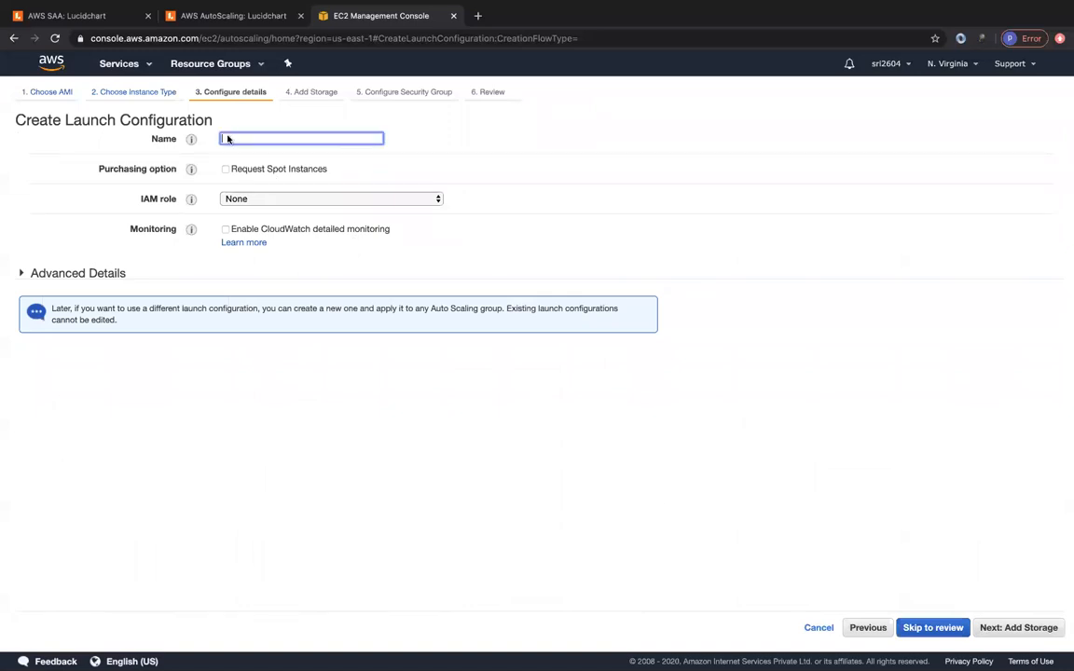
{"action": "type", "text": "mylc"}
{"action": "left_click", "coordinate": [71, 273]}
{"action": "left_click", "coordinate": [268, 357]}
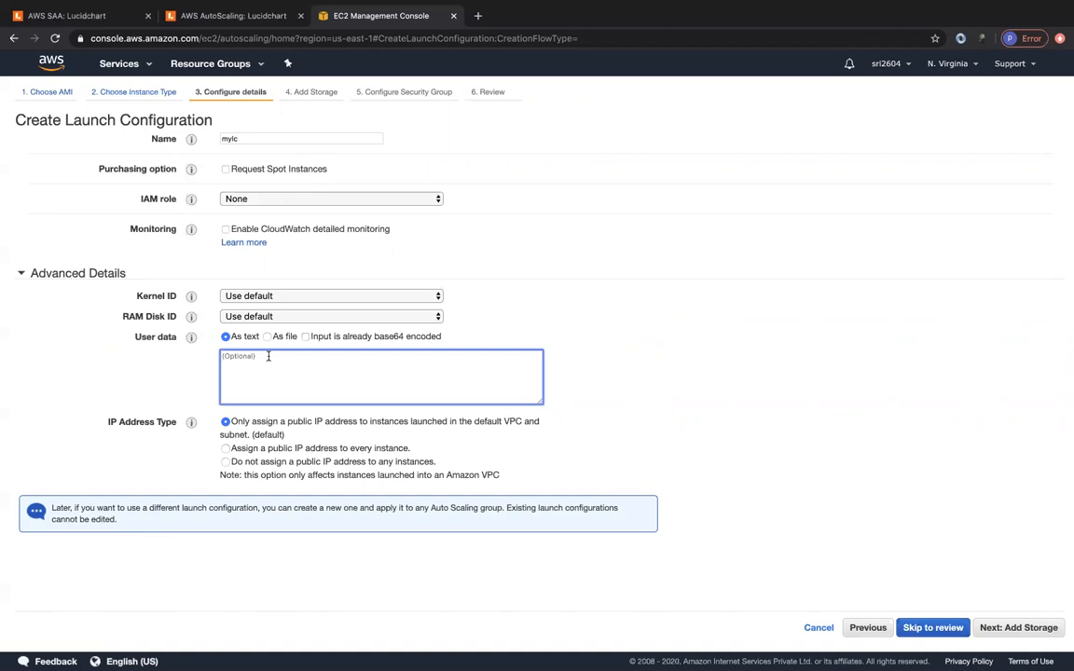
- Enter a user-data script that updates yum, installs and starts httpd, and writes Hello World to index.html
{"action": "type", "text": "#!/bin/n"}
{"action": "type", "text": "ash"}
{"action": "key", "text": "Return"}
{"action": "type", "text": "sudo su"}
{"action": "key", "text": "Return"}
{"action": "type", "text": "yum update -y"}
{"action": "key", "text": "Return"}
{"action": "type", "text": "yum install httpd -y"}
{"action": "key", "text": "Return"}
{"action": "type", "text": "service httpd start "}
{"action": "type", "text": "chkconfig htt"}
{"action": "type", "text": "pd on"}
{"action": "key", "text": "Return"}
{"action": "type", "text": "cd /var/www/html/"}
{"action": "key", "text": "Return"}
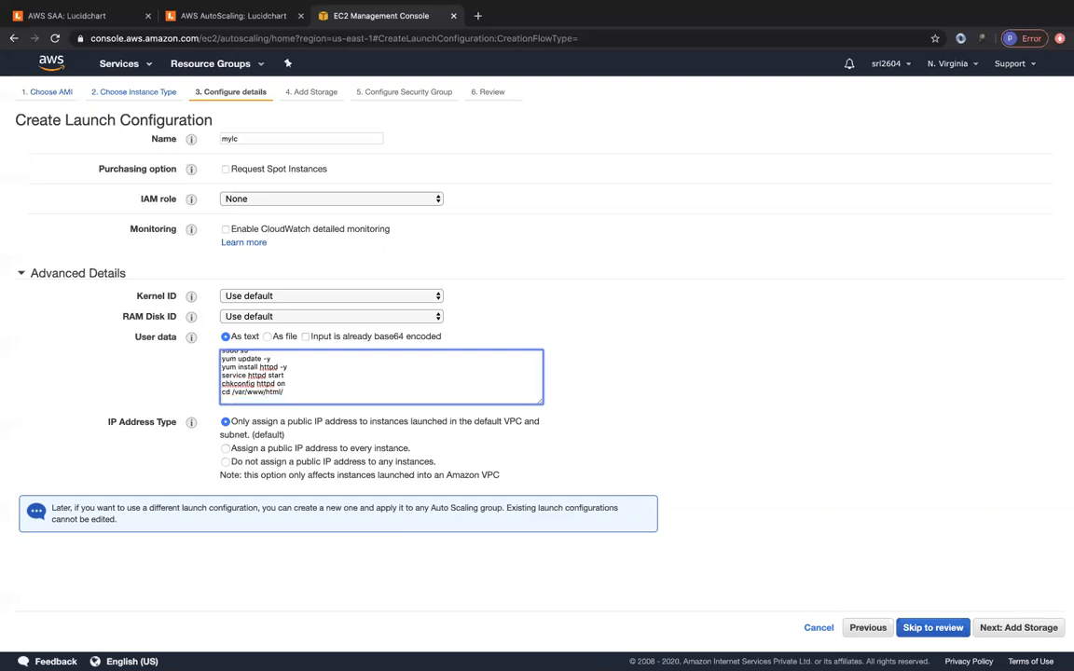
{"action": "type", "text": "echo \"Hello World\" > index.htm"}
- Zoom in to walk through the bash, sudo su, httpd and cd lines of the script
{"action": "triple_click", "coordinate": [369, 375]}
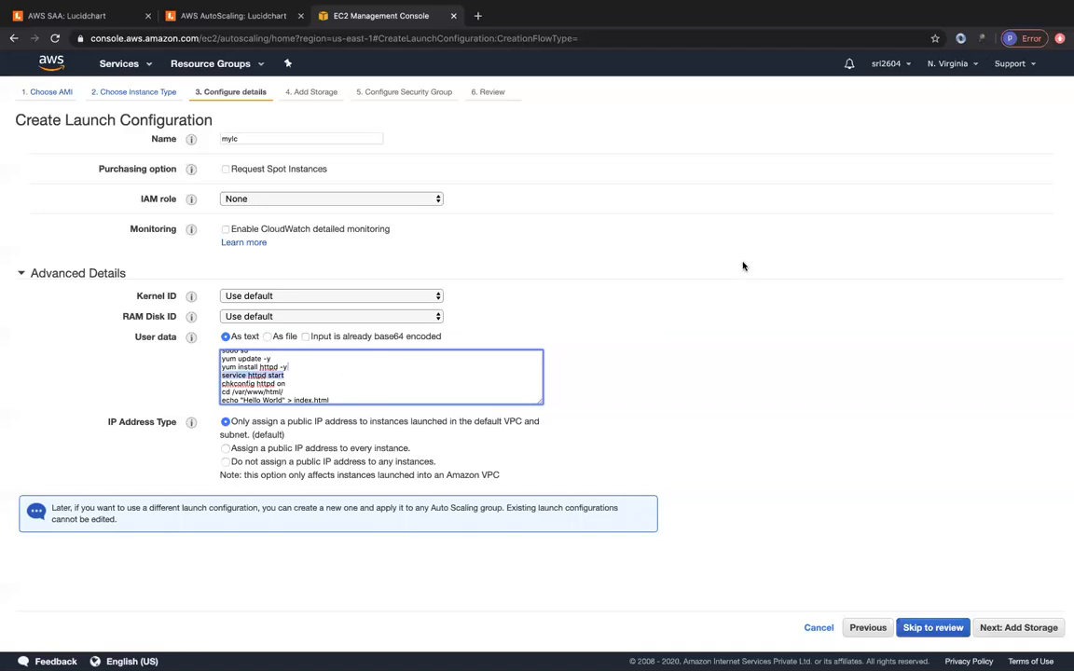
{"action": "left_click", "coordinate": [637, 328]}
{"action": "key", "text": "super+equal"}
{"action": "key", "text": "super+equal"}
{"action": "key", "text": "super+equal"}
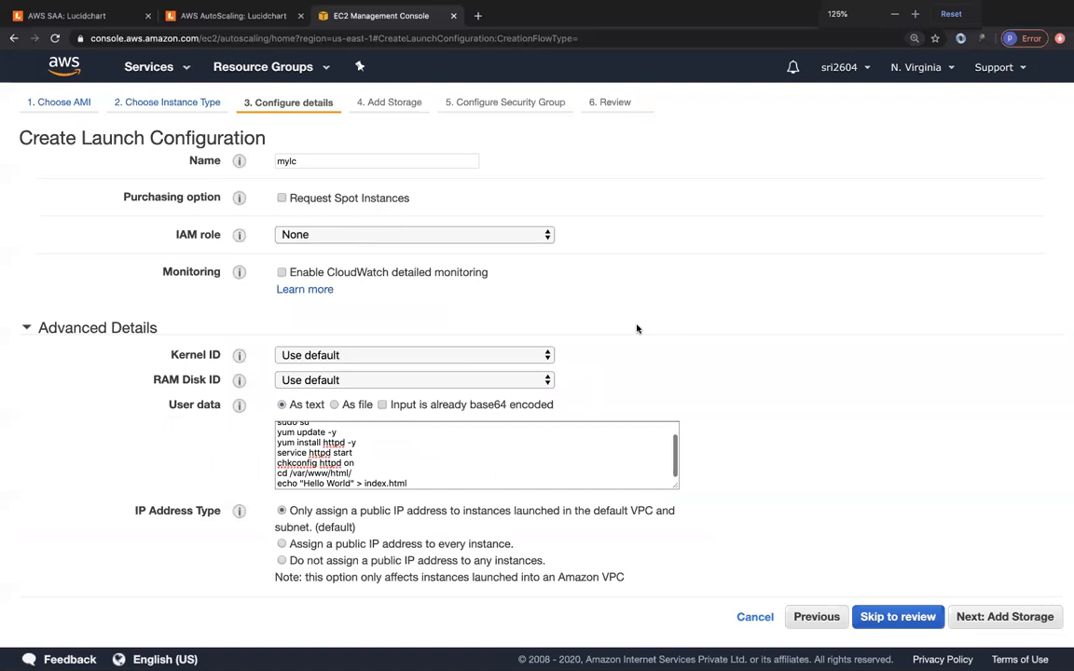
{"action": "scroll", "coordinate": [486, 461], "scroll_direction": "down", "scroll_amount": 3}
{"action": "scroll", "coordinate": [434, 400], "scroll_direction": "up", "scroll_amount": 2}
{"action": "left_click_drag", "start_coordinate": [331, 383], "coordinate": [385, 383]}
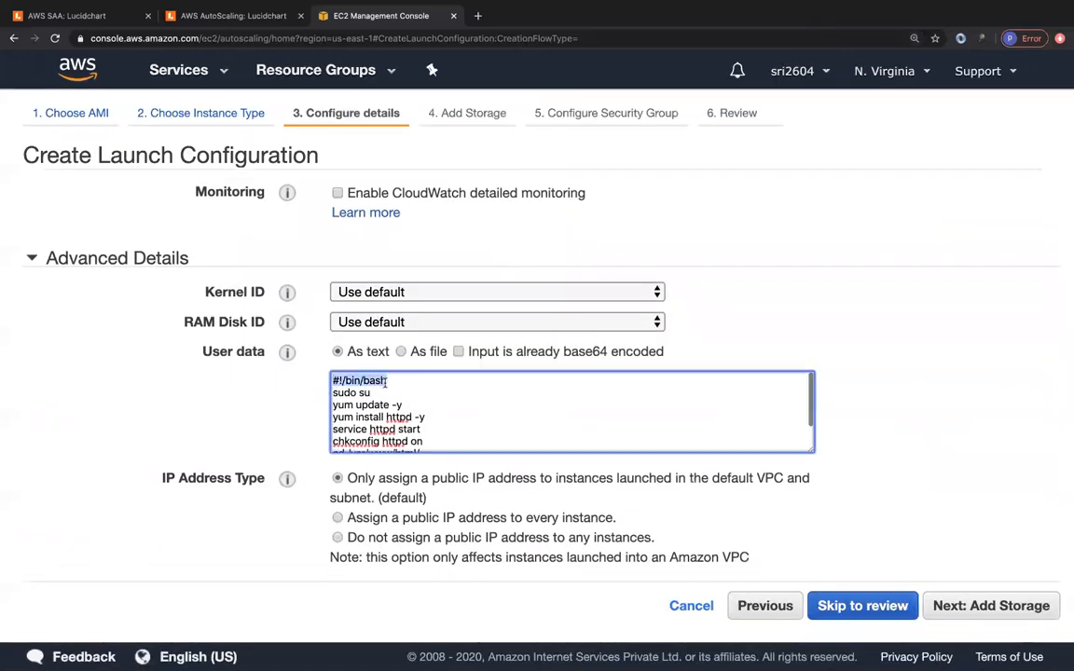
{"action": "left_click", "coordinate": [331, 392]}
{"action": "key", "text": "shift+End"}
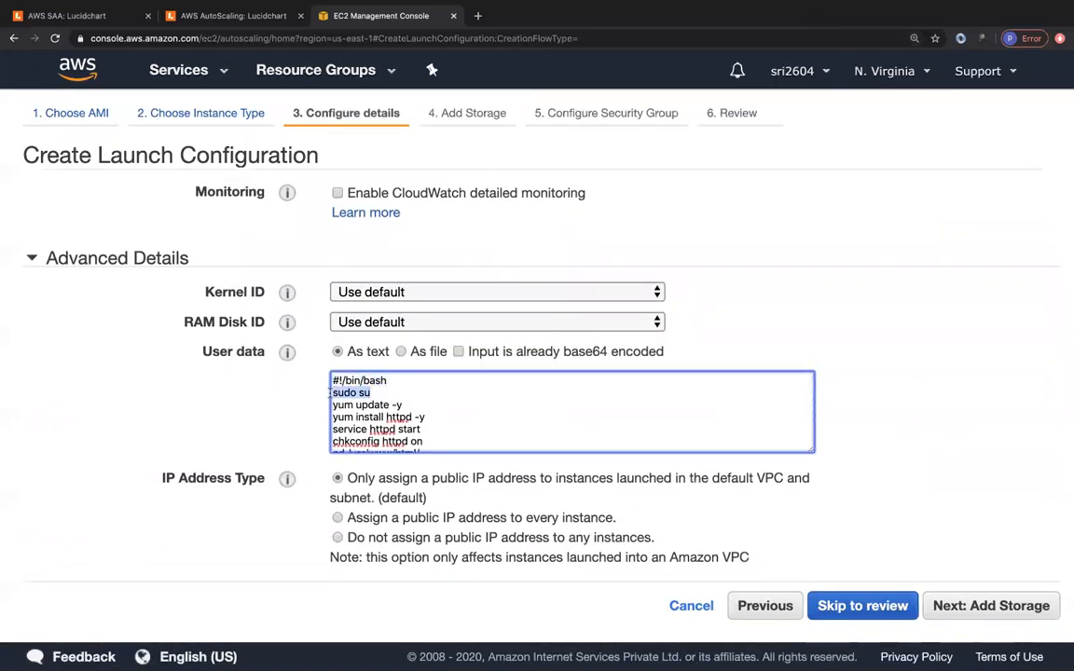
{"action": "left_click", "coordinate": [412, 396]}
{"action": "left_click", "coordinate": [441, 416]}
{"action": "scroll", "coordinate": [441, 416], "scroll_direction": "down", "scroll_amount": 2}
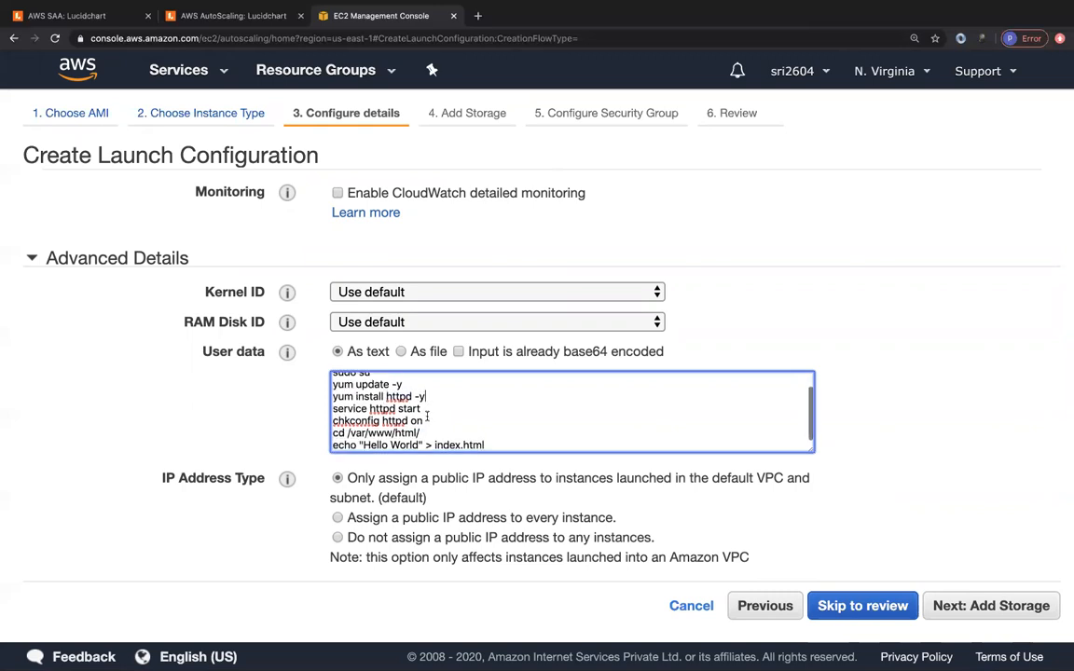
{"action": "left_click", "coordinate": [431, 421]}
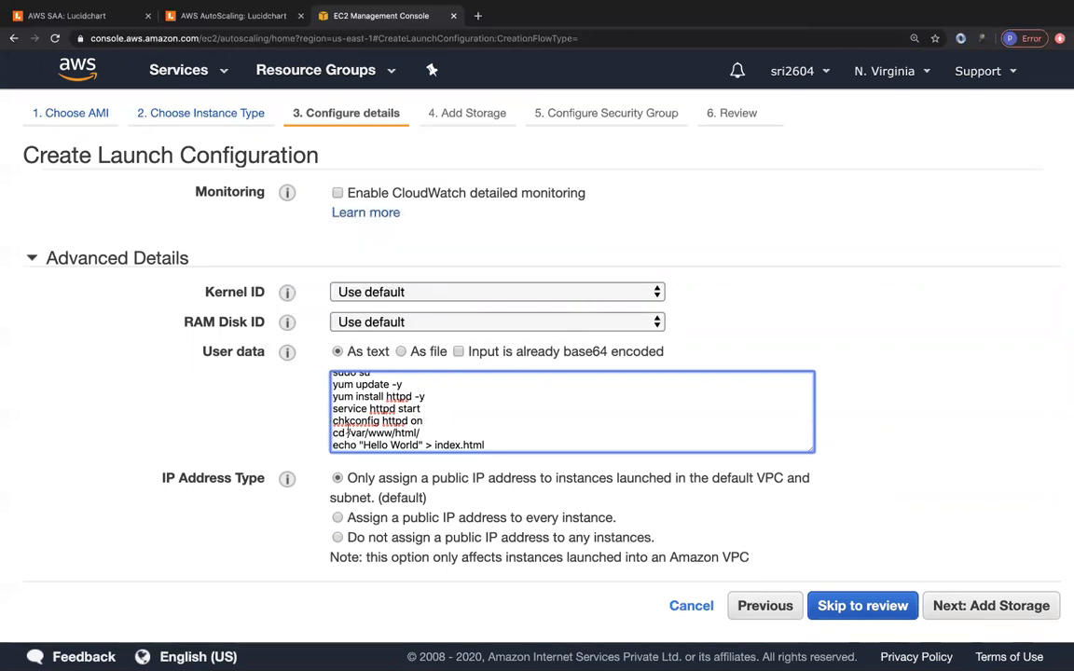
{"action": "left_click", "coordinate": [431, 433]}
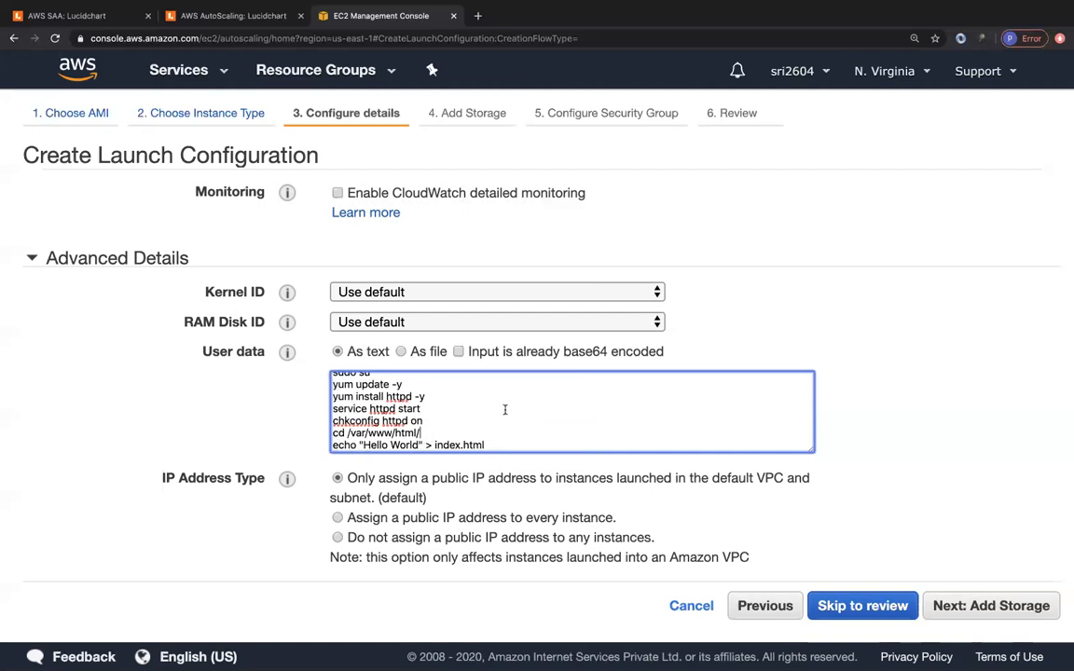
{"action": "key", "text": "super+minus"}
{"action": "key", "text": "super+minus"}
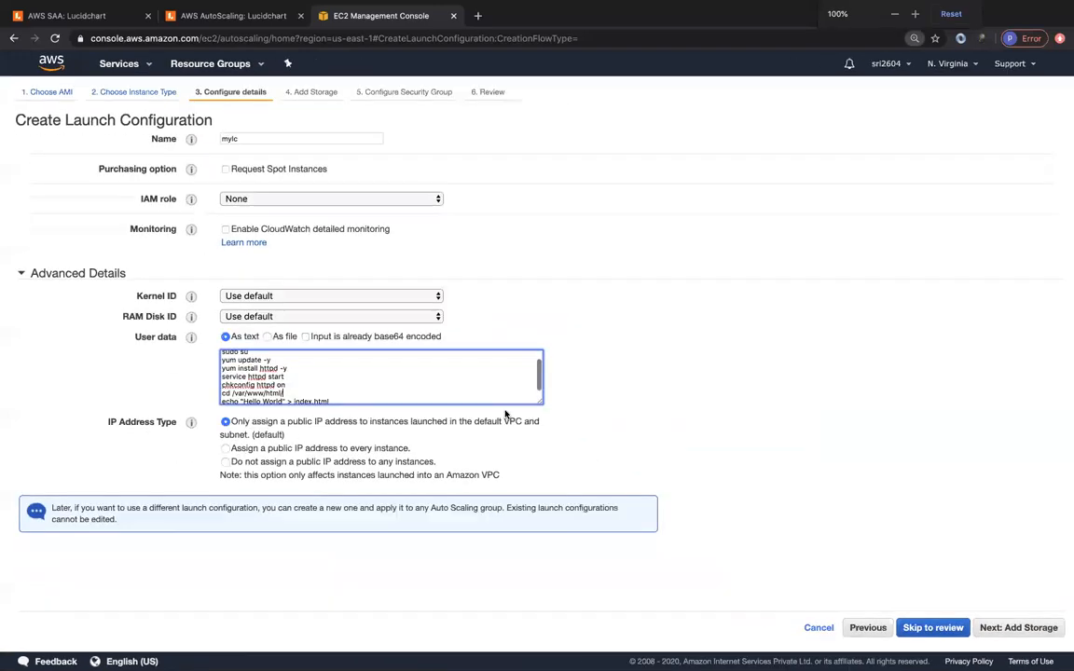
- Keep the default 8 GiB root volume
{"action": "left_click", "coordinate": [1018, 628]}
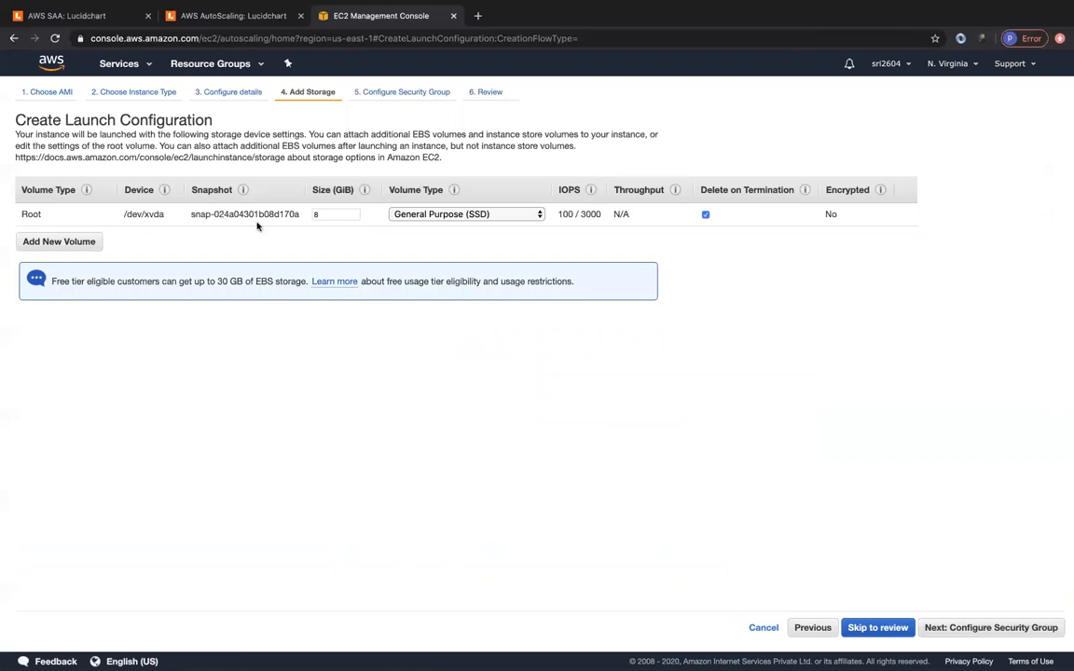
{"action": "left_click", "coordinate": [336, 214]}
{"action": "left_click", "coordinate": [281, 225]}
{"action": "left_click", "coordinate": [977, 628]}
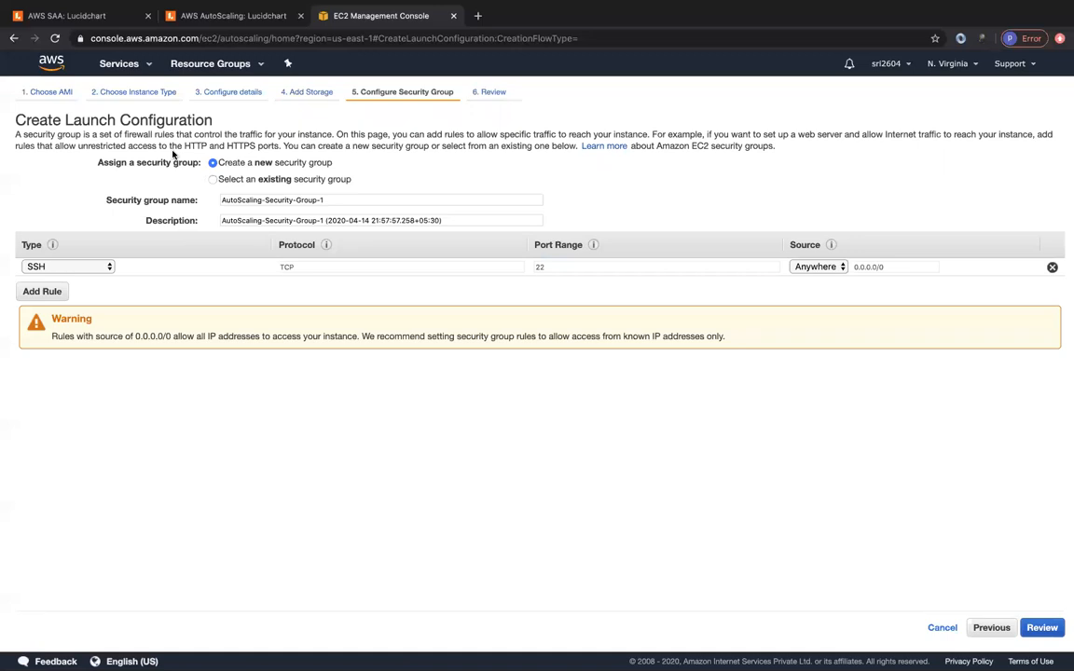
- Create security group mylcsg with an HTTP port 80 inbound rule
{"action": "triple_click", "coordinate": [332, 200]}
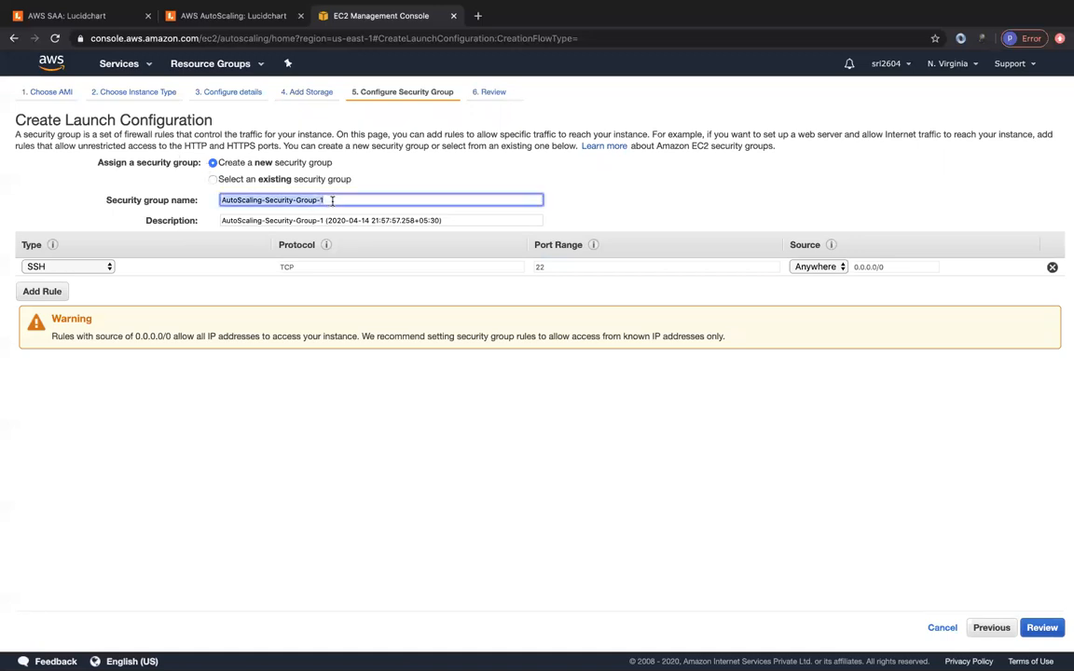
{"action": "type", "text": "mylcsg"}
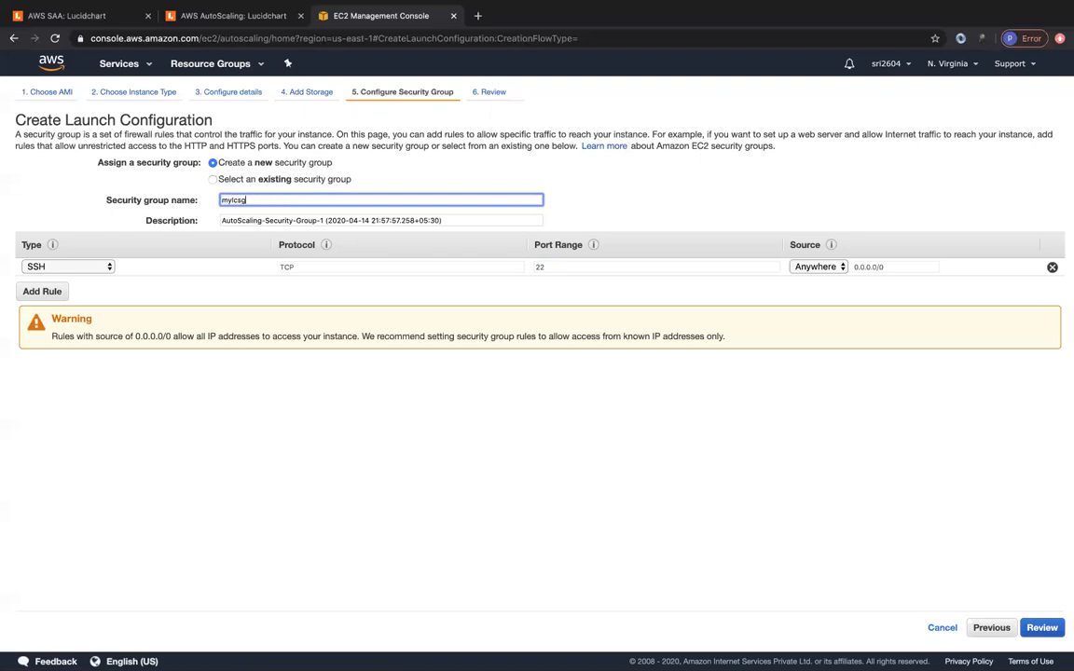
{"action": "key", "text": "Tab"}
{"action": "type", "text": "mylcsg"}
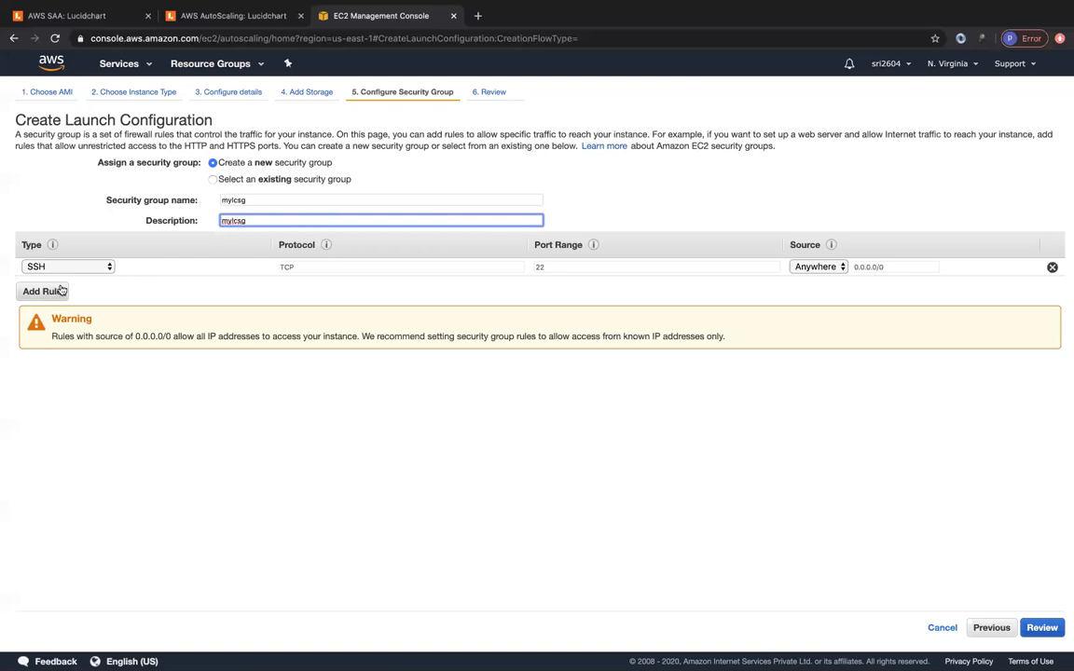
{"action": "left_click", "coordinate": [89, 266]}
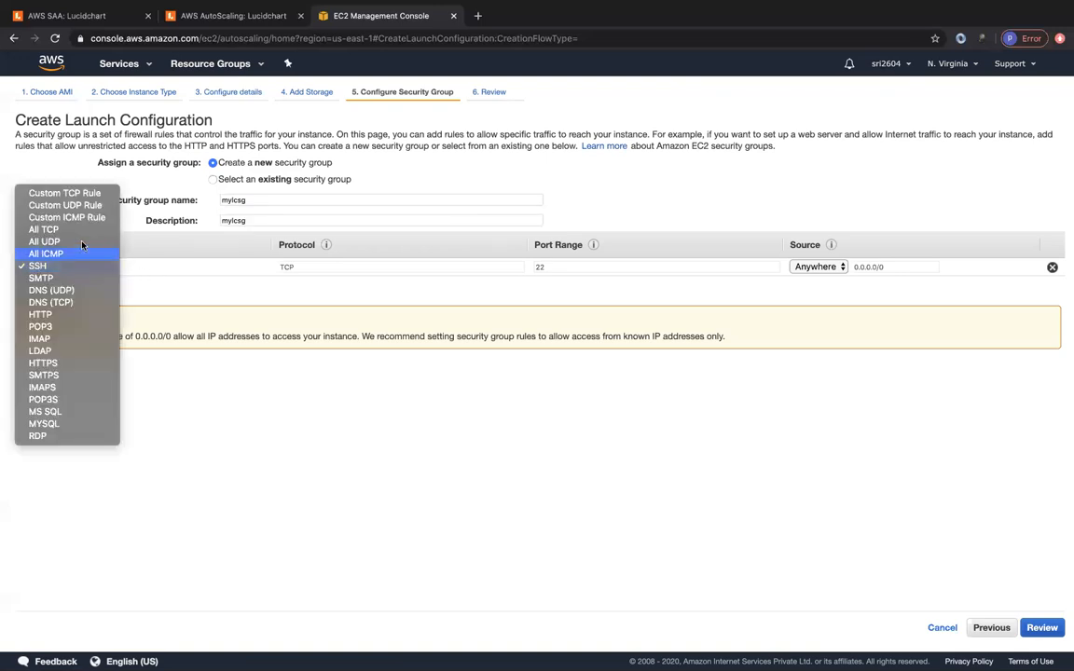
{"action": "left_click", "coordinate": [67, 316]}
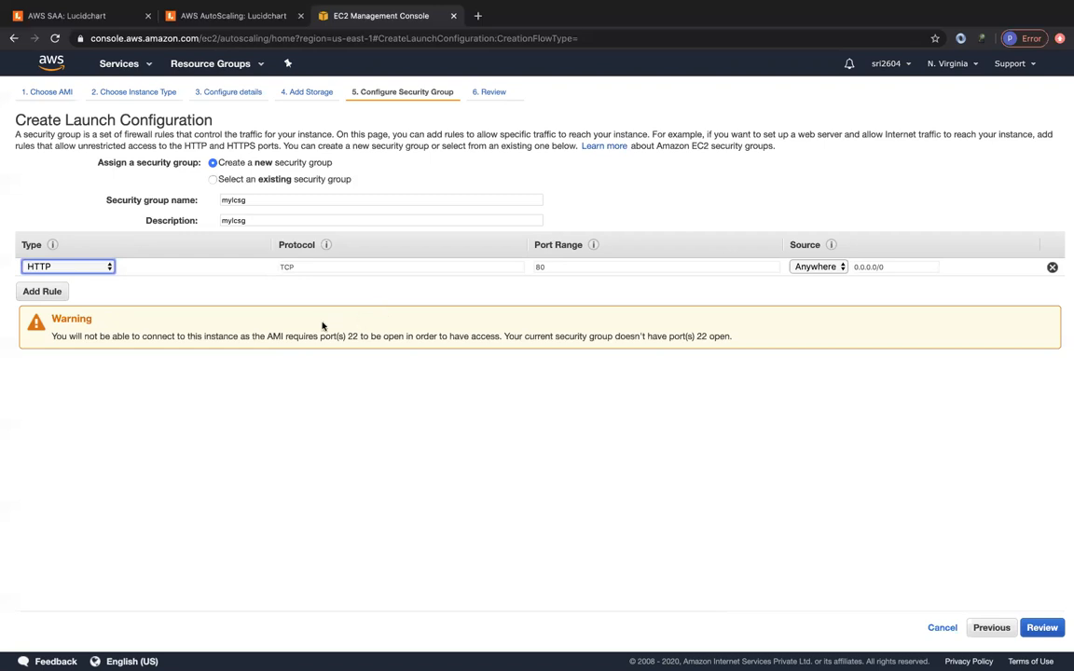
{"action": "left_click", "coordinate": [347, 337]}
{"action": "left_click_drag", "start_coordinate": [347, 336], "coordinate": [368, 337]}
{"action": "left_click", "coordinate": [364, 336]}
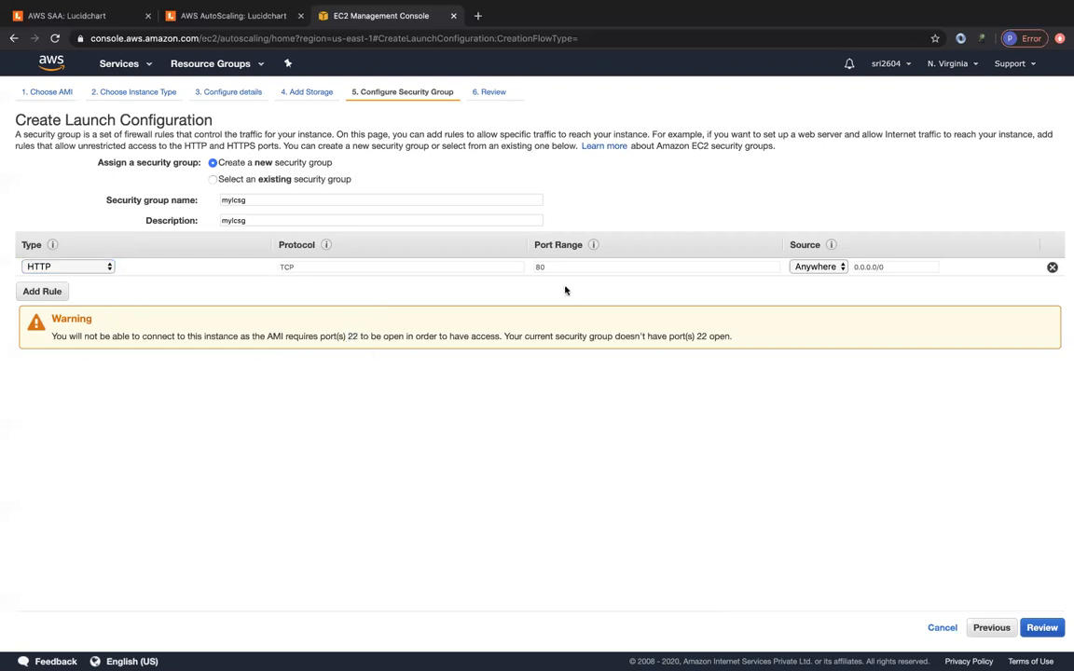
- Add an SSH port 22 rule, remove it again, and go to the review page
{"action": "left_click", "coordinate": [43, 292]}
{"action": "left_click", "coordinate": [75, 284]}
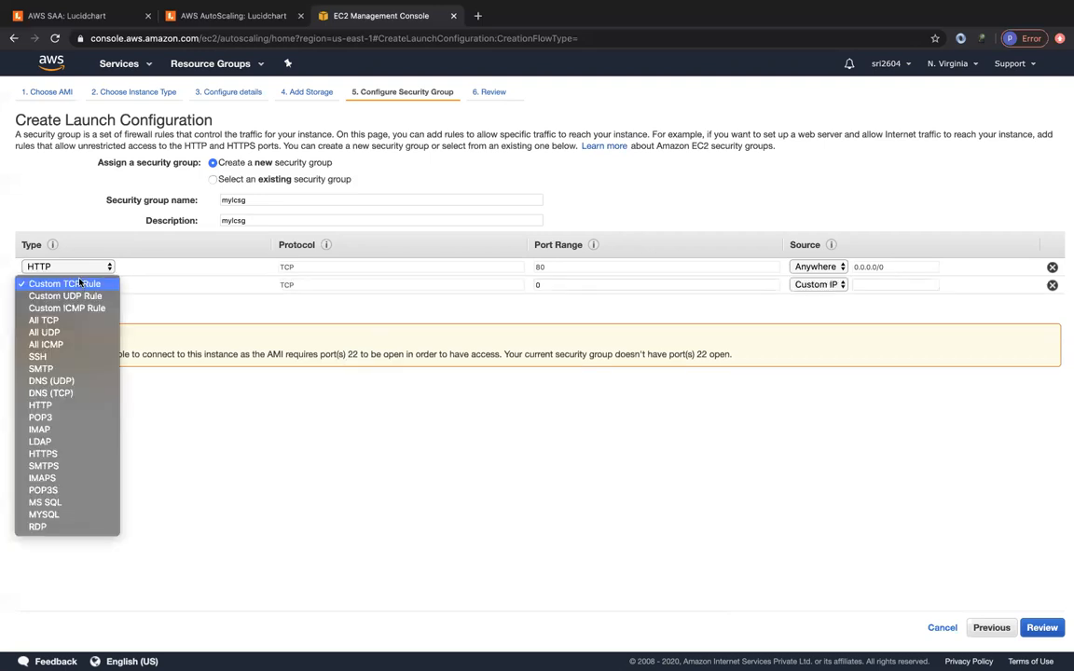
{"action": "left_click", "coordinate": [63, 360]}
{"action": "left_click", "coordinate": [830, 283]}
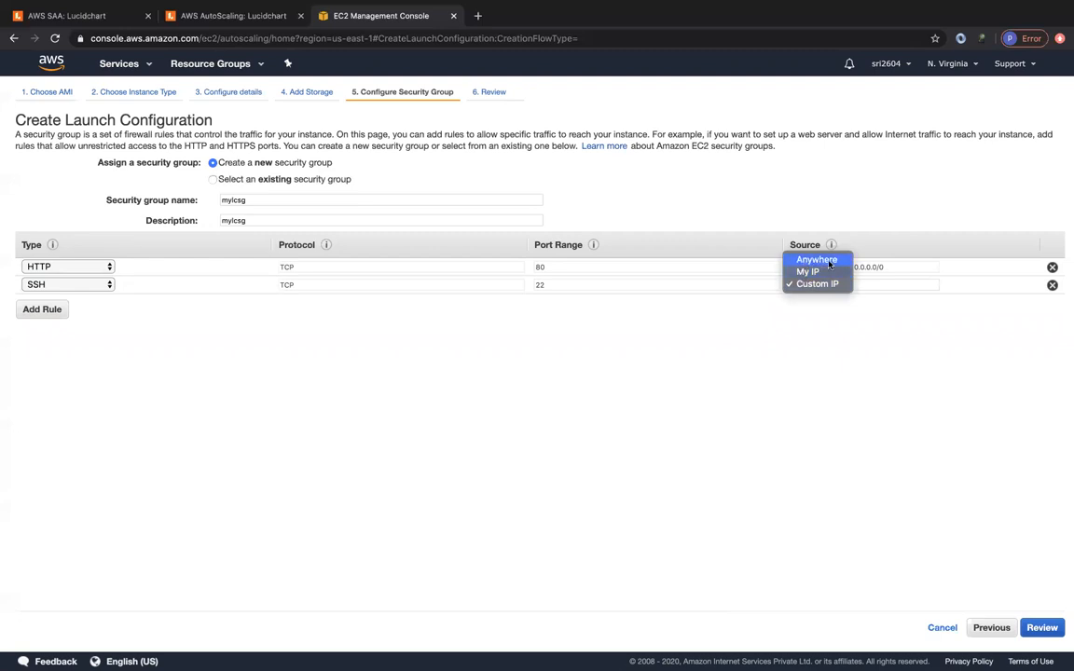
{"action": "left_click", "coordinate": [818, 283]}
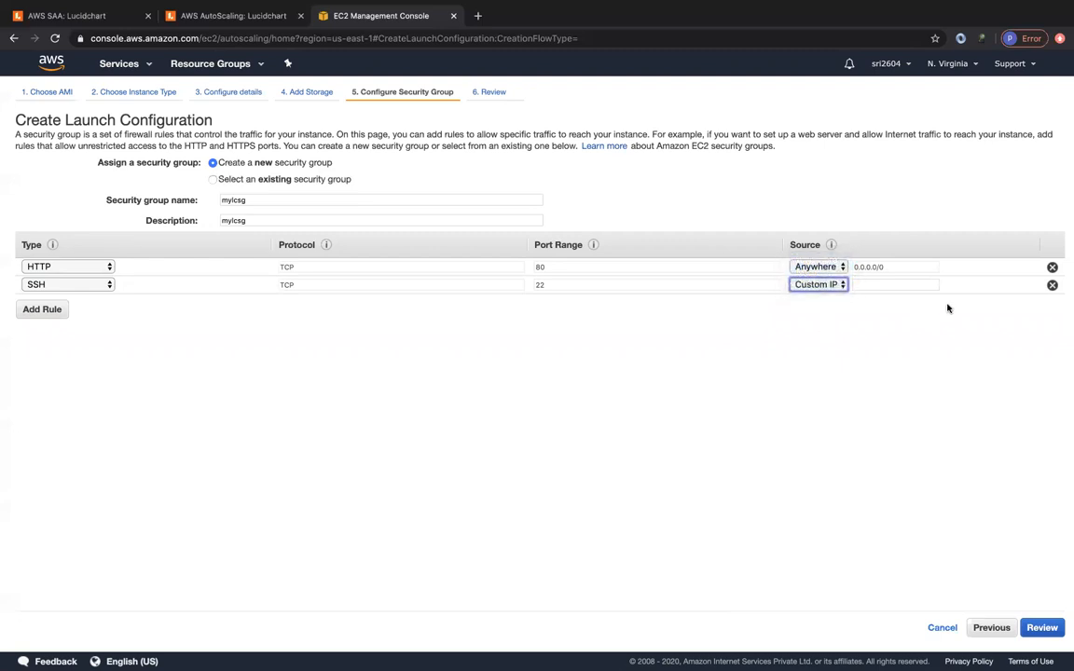
{"action": "left_click", "coordinate": [1052, 285]}
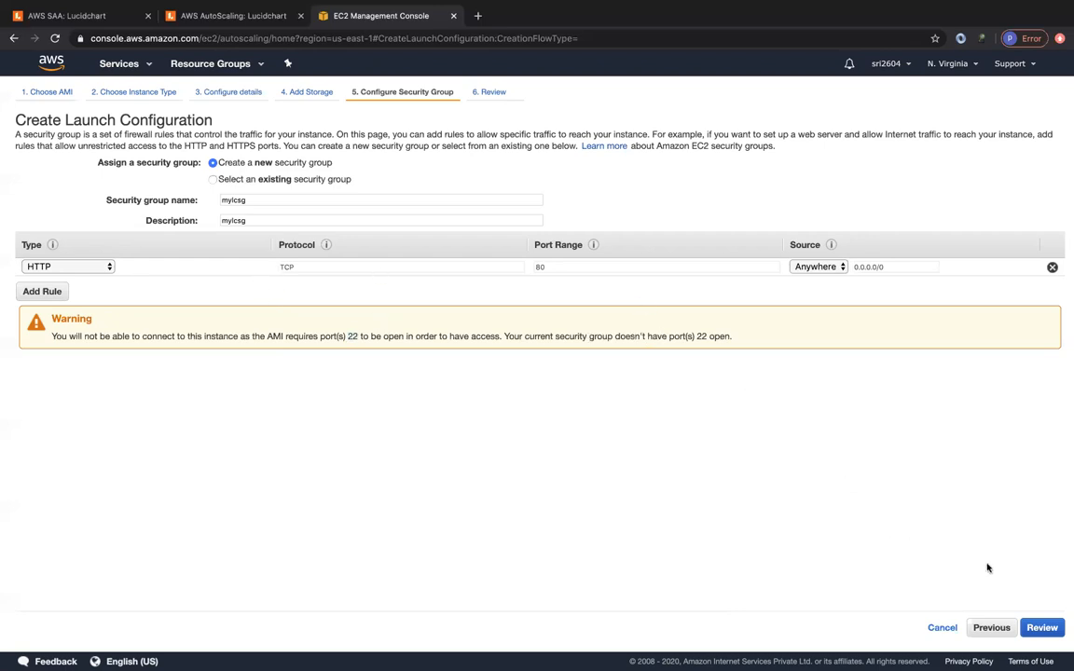
{"action": "left_click", "coordinate": [1042, 627]}
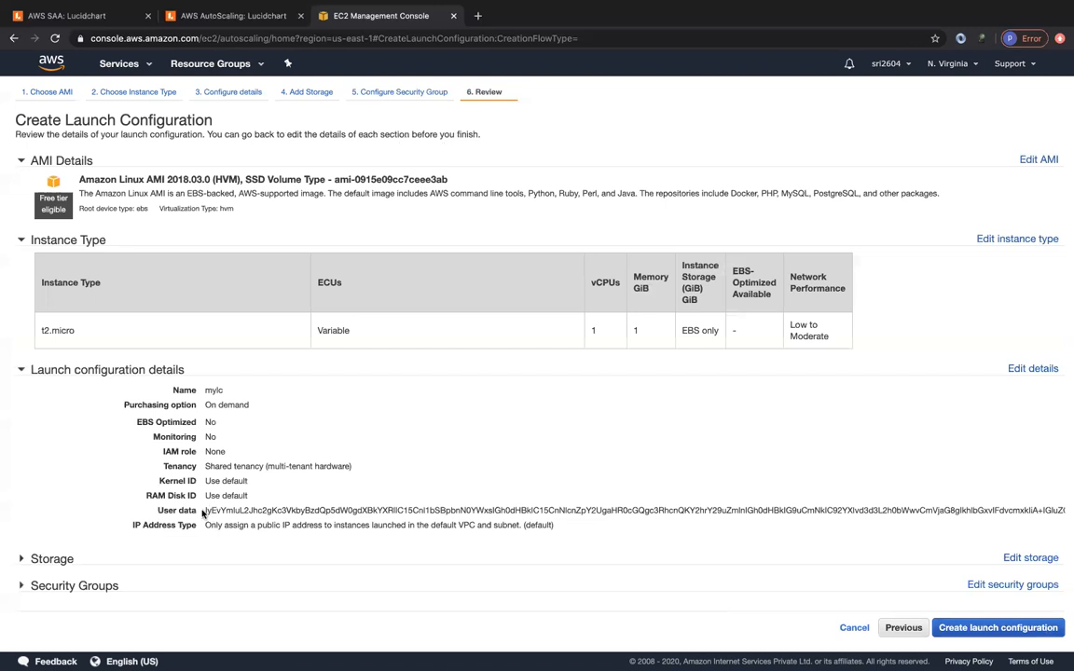
- Inspect the encoded user data on the review page
{"action": "left_click_drag", "start_coordinate": [205, 511], "coordinate": [342, 519]}
{"action": "left_click", "coordinate": [343, 519]}
{"action": "scroll", "coordinate": [355, 508], "scroll_direction": "right", "scroll_amount": 2}
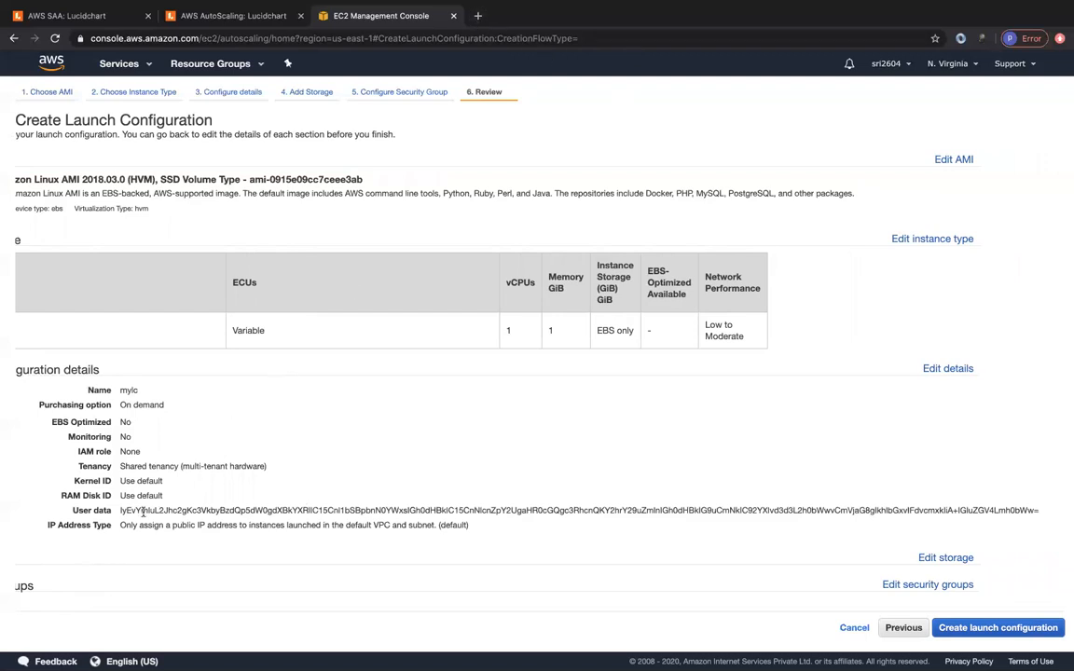
{"action": "scroll", "coordinate": [348, 472], "scroll_direction": "left", "scroll_amount": 2}
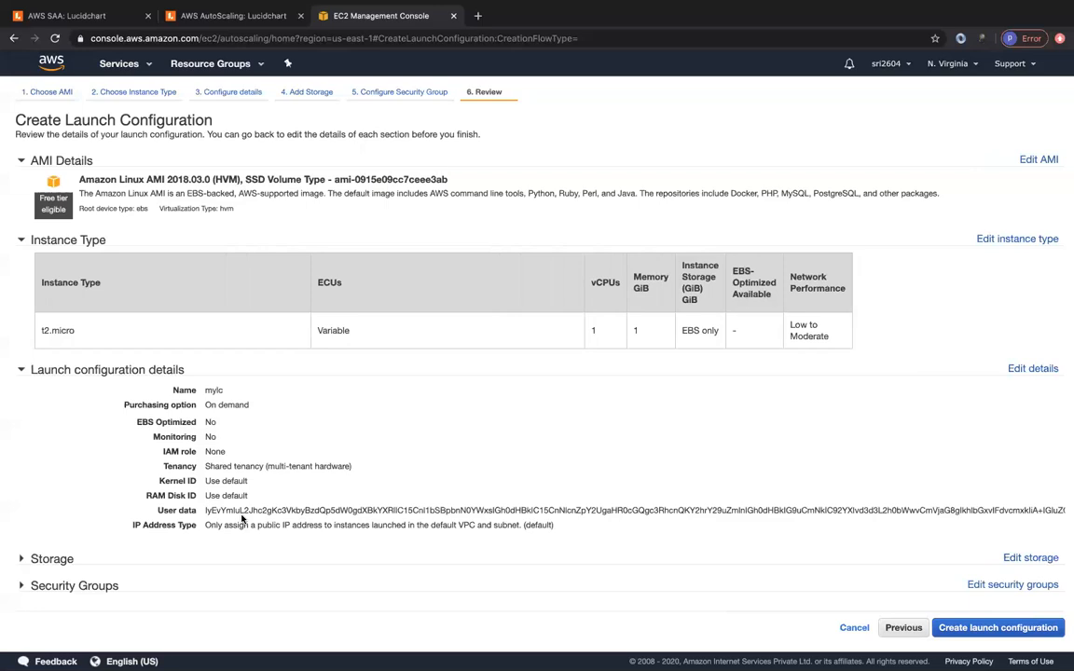
- Choose an existing key pair, acknowledge the private key, and create mylc
{"action": "left_click", "coordinate": [982, 629]}
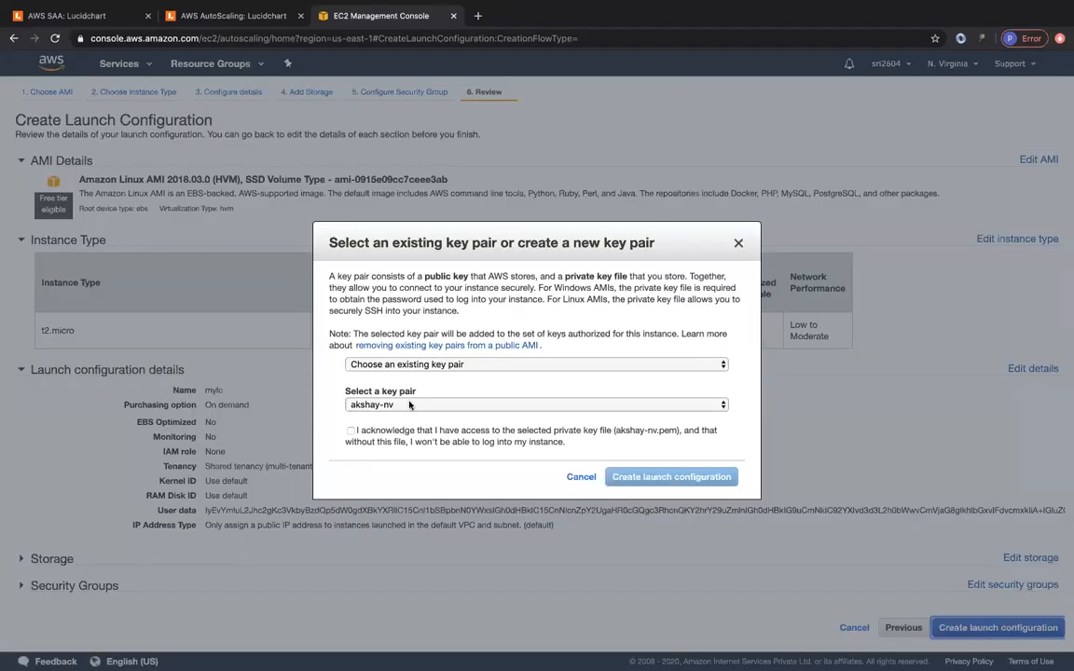
{"action": "left_click", "coordinate": [408, 404]}
{"action": "left_click", "coordinate": [394, 417]}
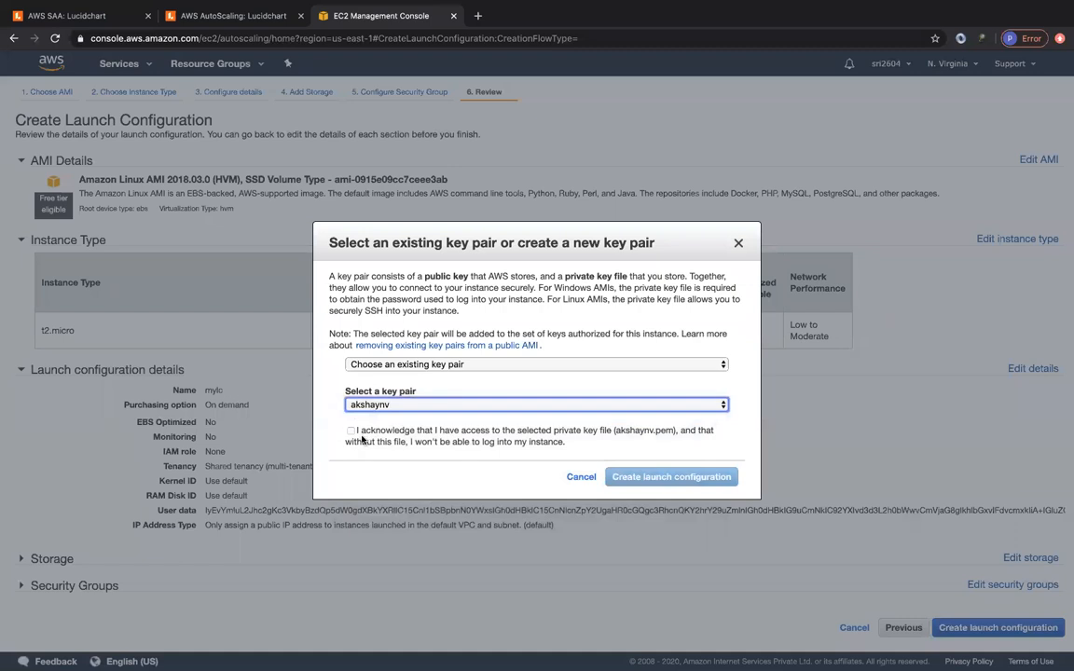
{"action": "left_click", "coordinate": [351, 431]}
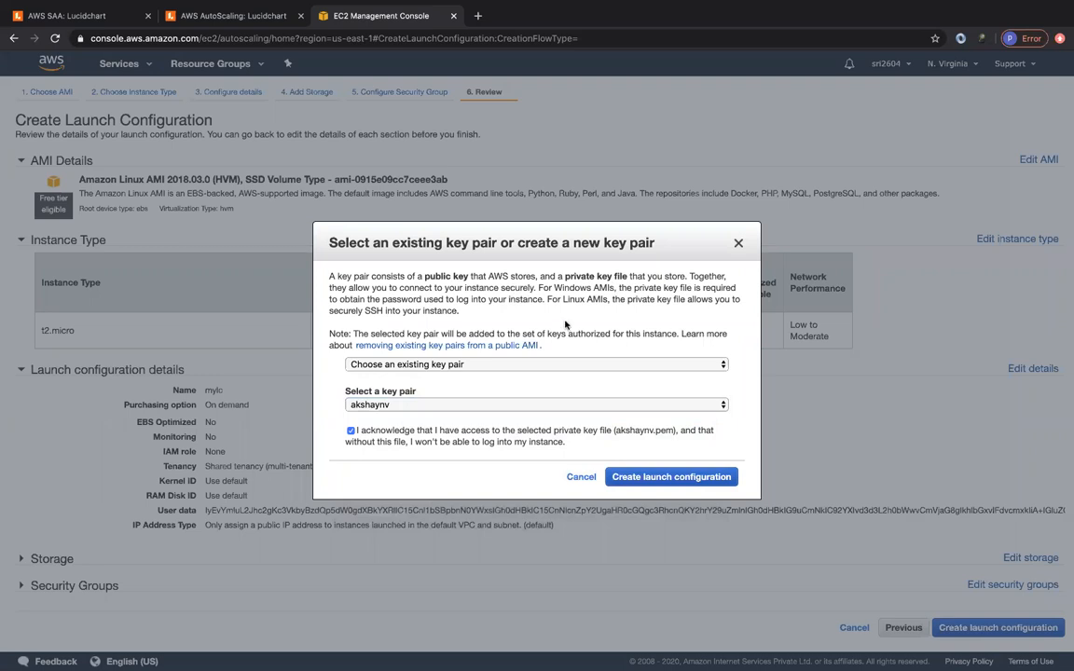
{"action": "left_click", "coordinate": [664, 479]}
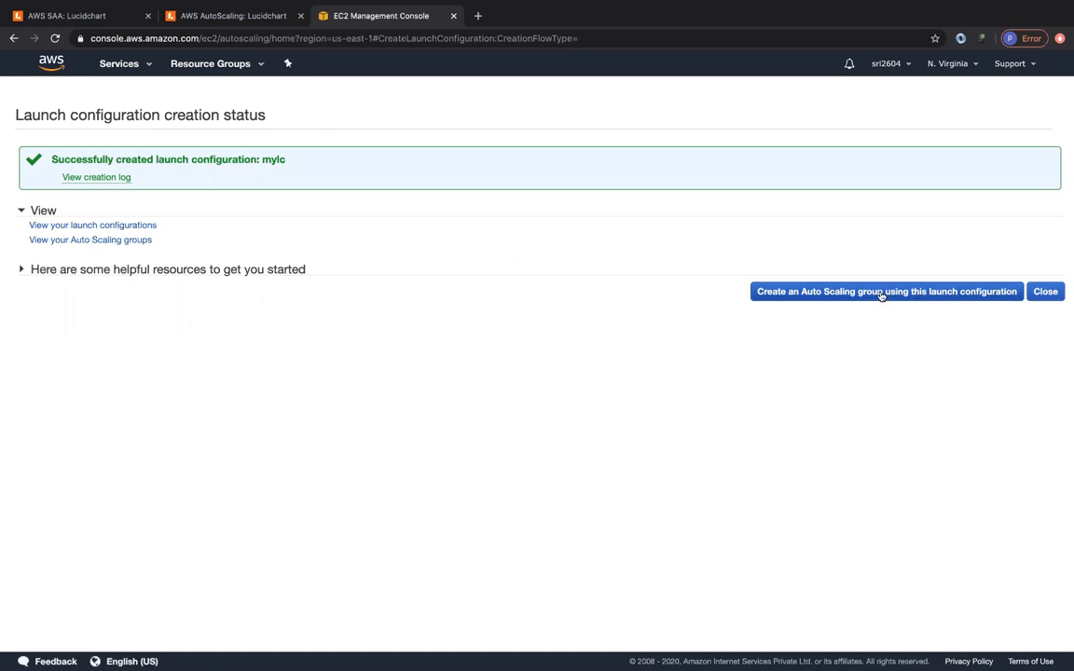
- Start Auto Scaling group webserver-asg from mylc with 2 initial instances
{"action": "left_click", "coordinate": [881, 294]}
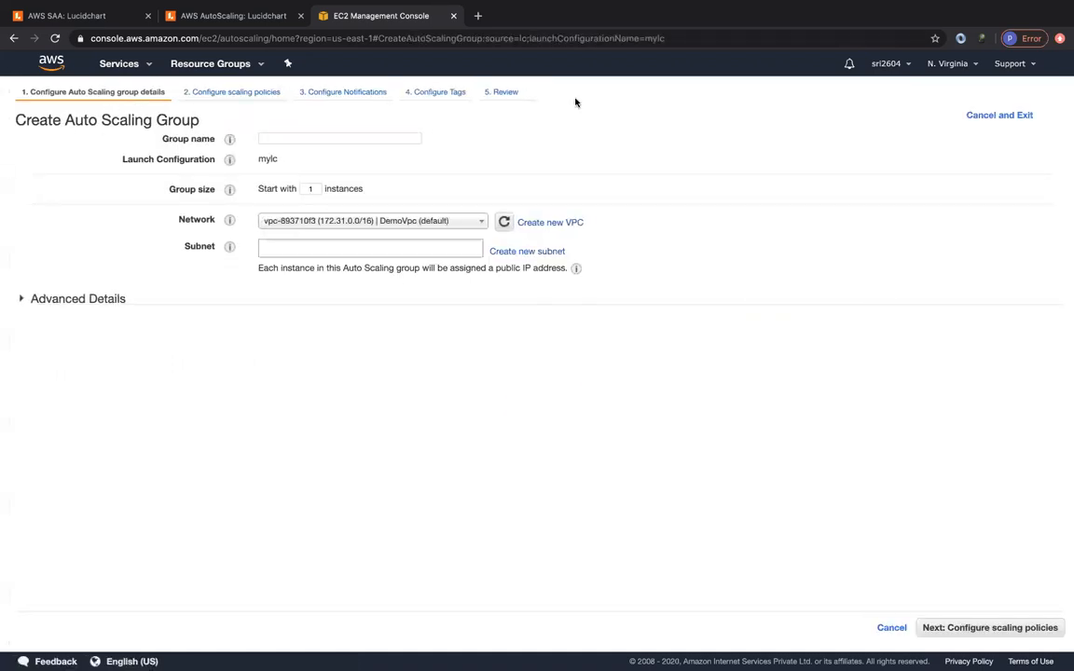
{"action": "left_click", "coordinate": [310, 136]}
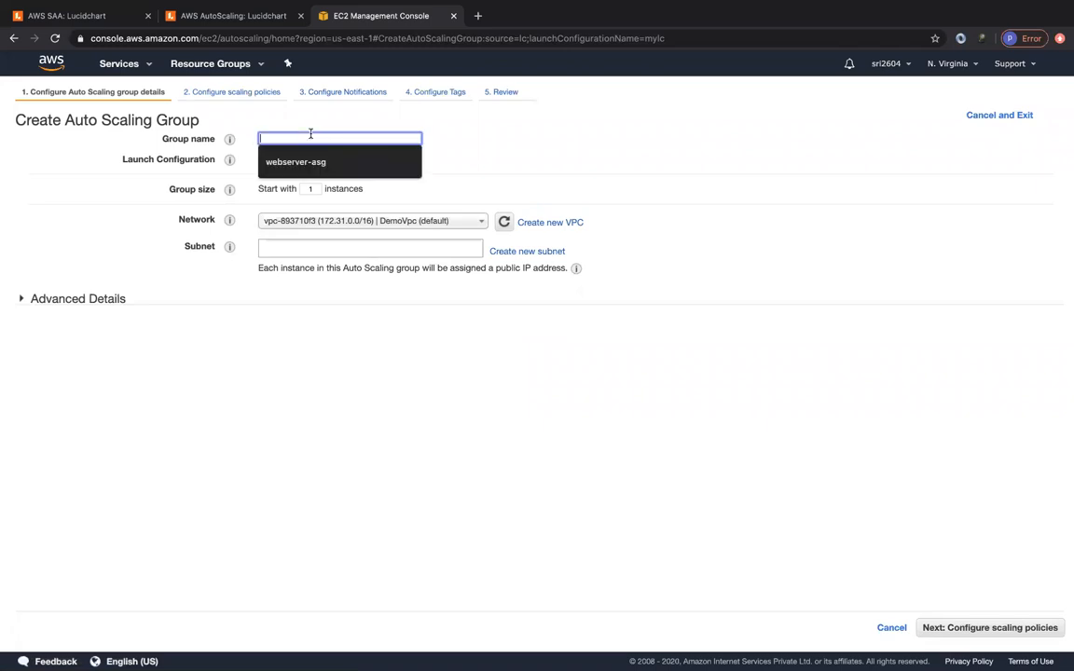
{"action": "left_click", "coordinate": [296, 163]}
{"action": "left_click", "coordinate": [327, 152]}
{"action": "left_click", "coordinate": [318, 189]}
{"action": "type", "text": "2"}
{"action": "left_click", "coordinate": [466, 175]}
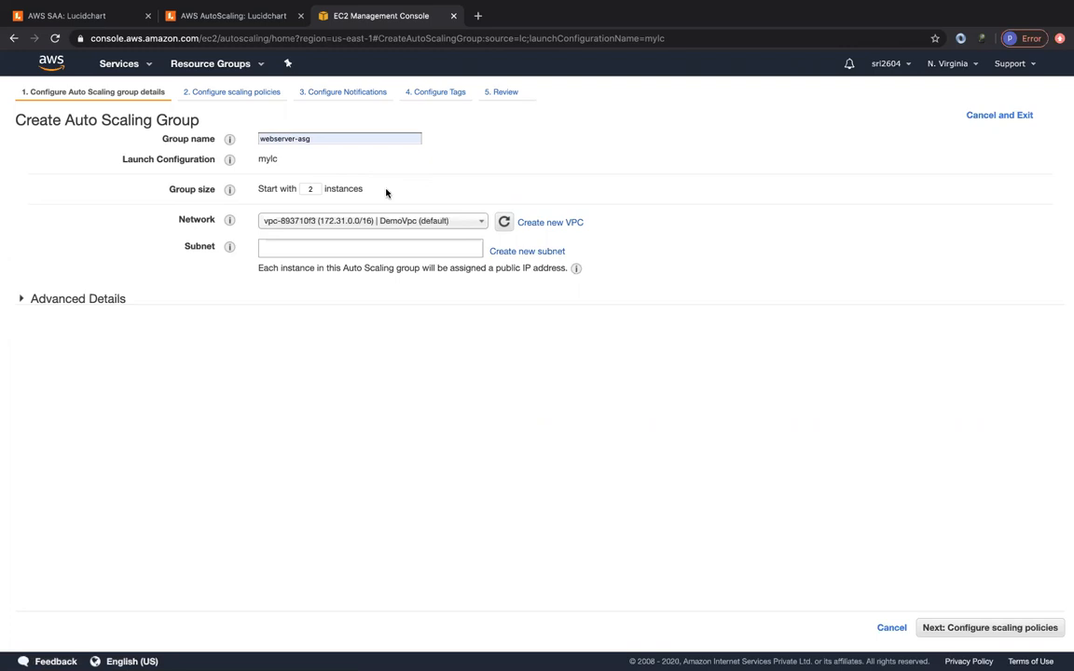
- Use the default VPC with subnets in us-east-1b, us-east-1a and us-east-1c
{"action": "left_click", "coordinate": [388, 223]}
{"action": "left_click", "coordinate": [387, 256]}
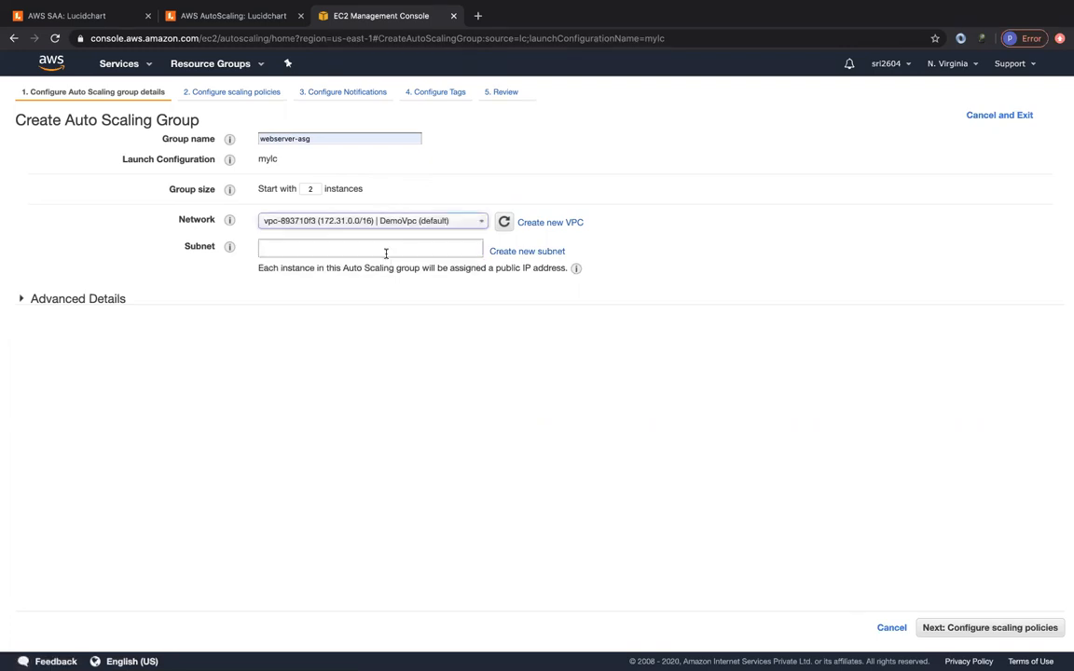
{"action": "left_click", "coordinate": [343, 247]}
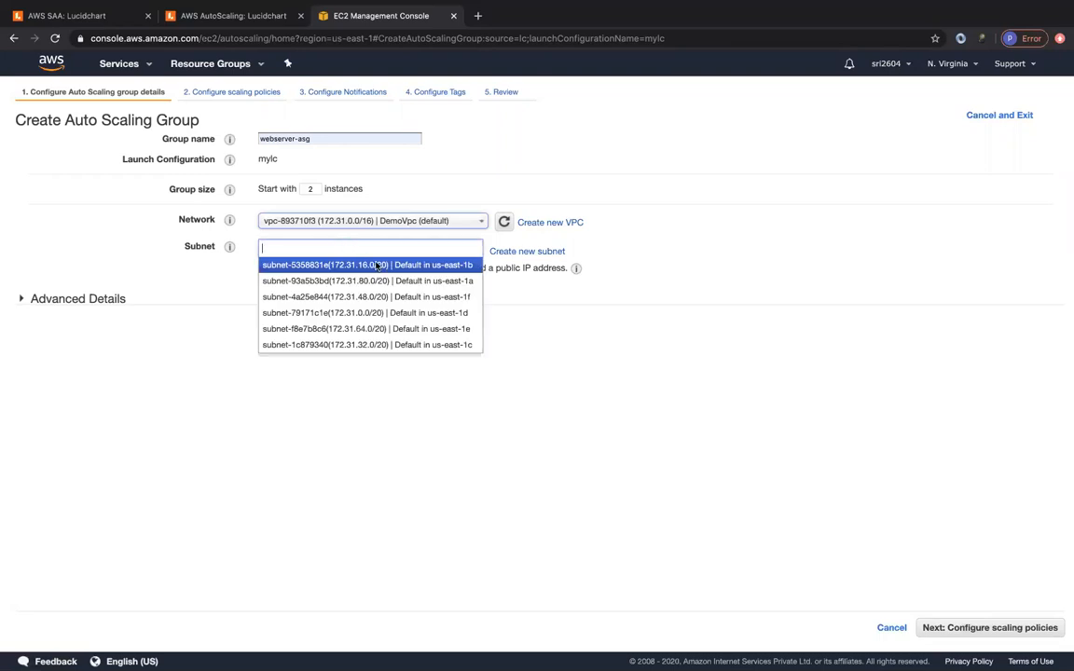
{"action": "left_click", "coordinate": [377, 265]}
{"action": "left_click", "coordinate": [371, 266]}
{"action": "left_click", "coordinate": [388, 291]}
{"action": "left_click", "coordinate": [384, 297]}
{"action": "left_click", "coordinate": [391, 363]}
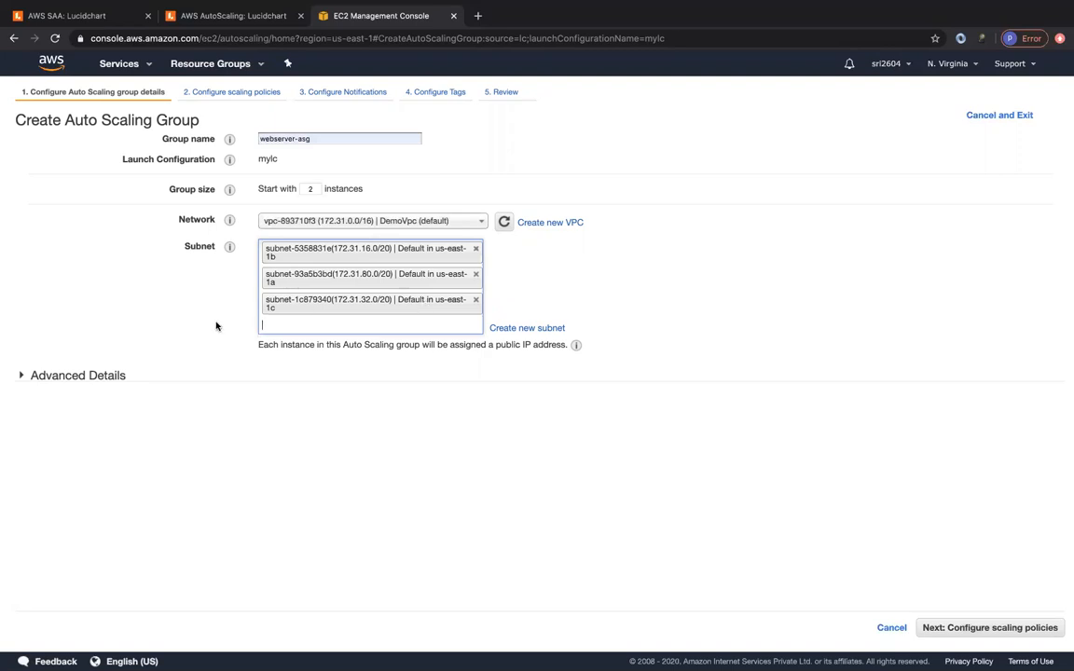
{"action": "left_click", "coordinate": [57, 377]}
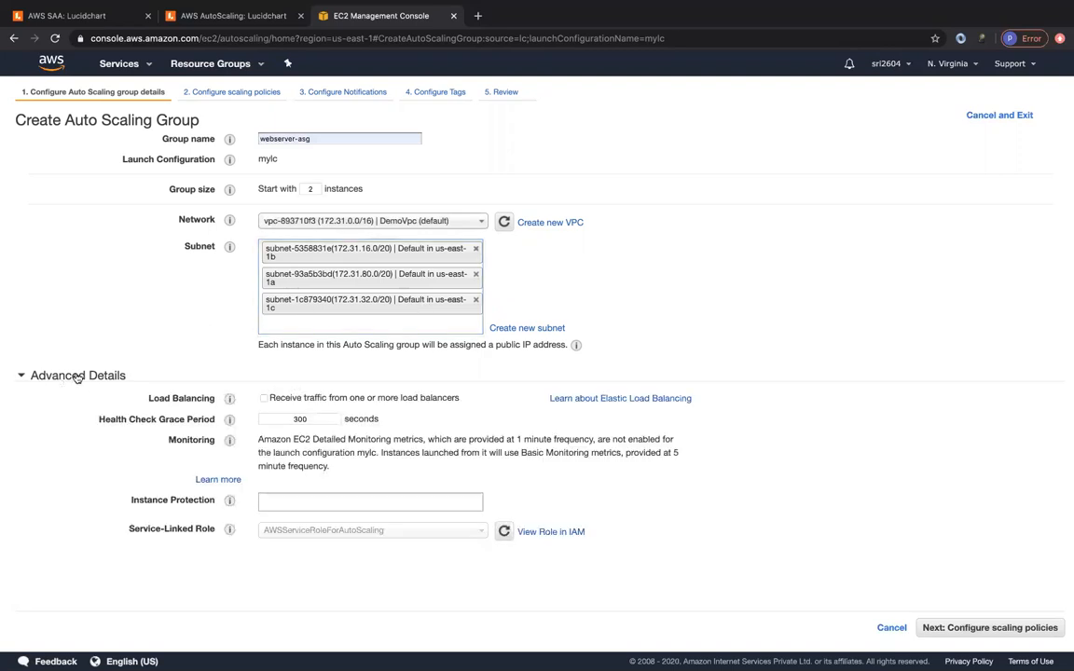
- Route load balancer traffic via default-asg-tg, switch to ELB health checks, and continue
{"action": "left_click", "coordinate": [264, 399]}
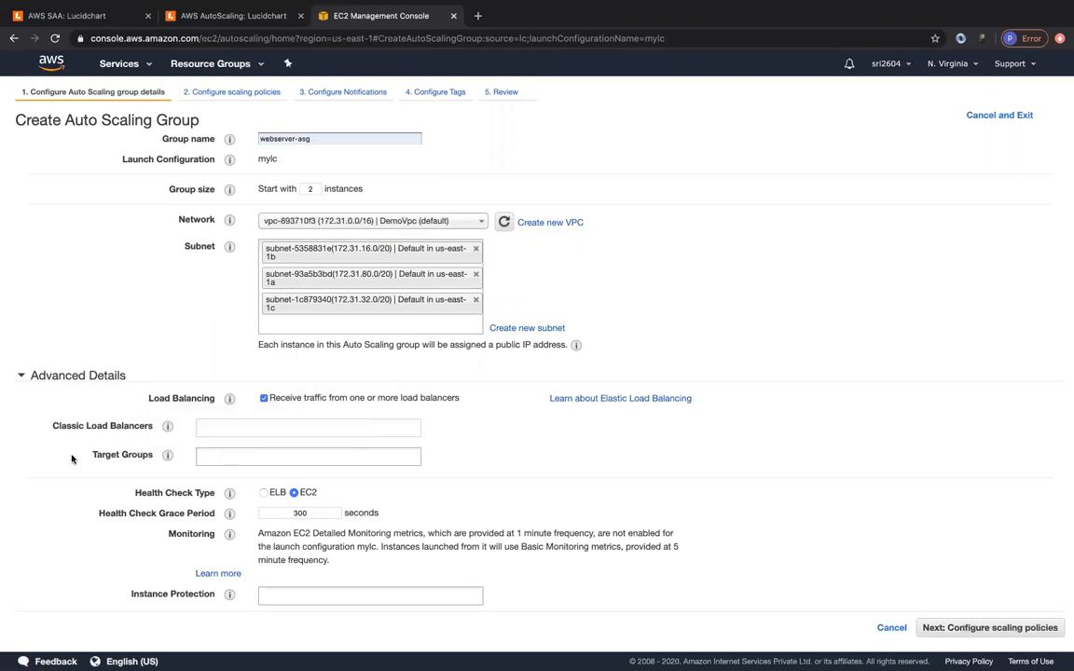
{"action": "left_click", "coordinate": [232, 455]}
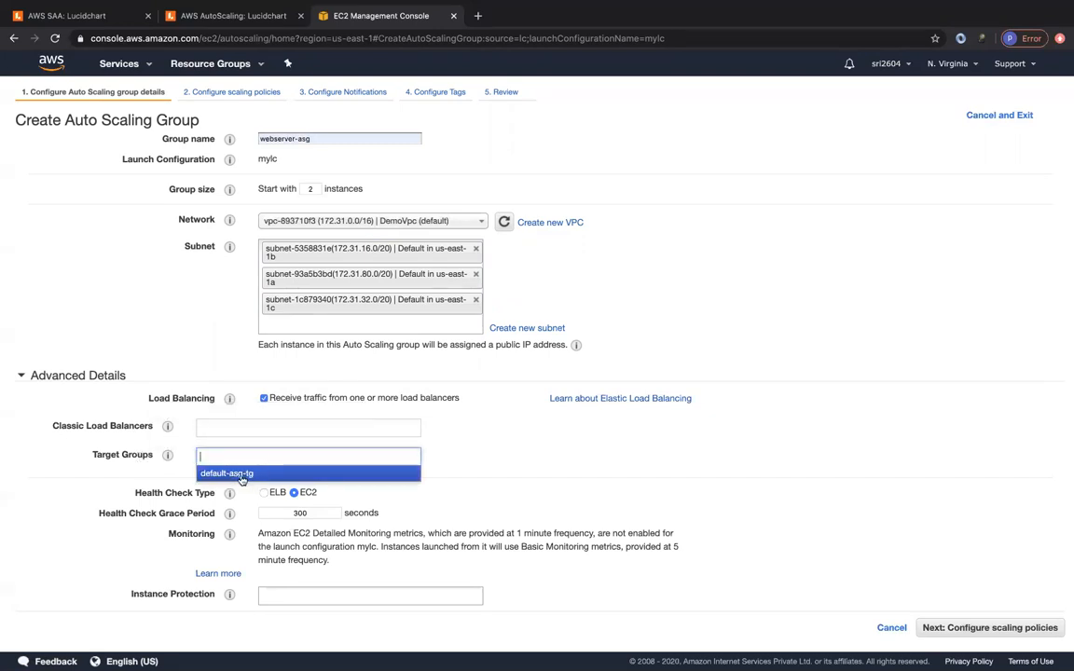
{"action": "left_click", "coordinate": [235, 472]}
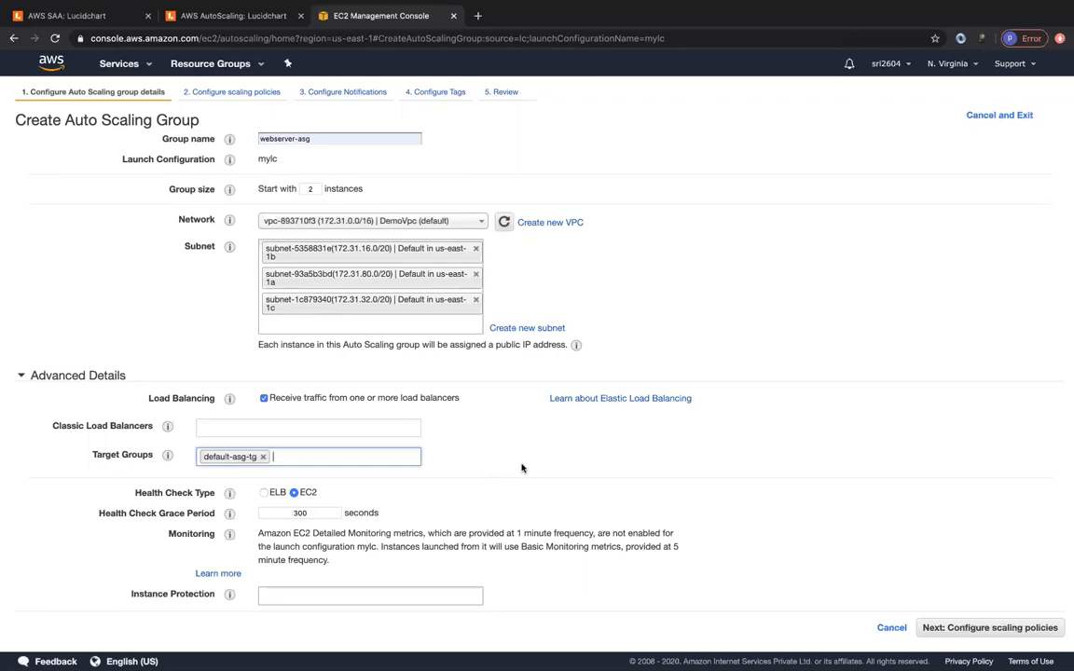
{"action": "scroll", "coordinate": [522, 468], "scroll_direction": "down", "scroll_amount": 1}
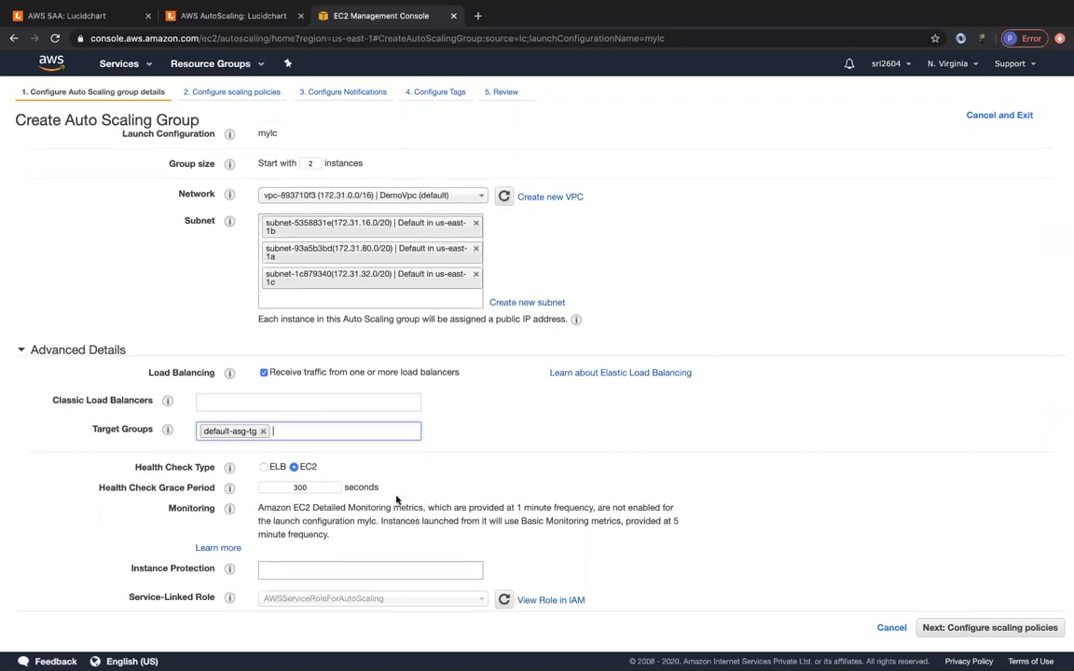
{"action": "left_click", "coordinate": [264, 465]}
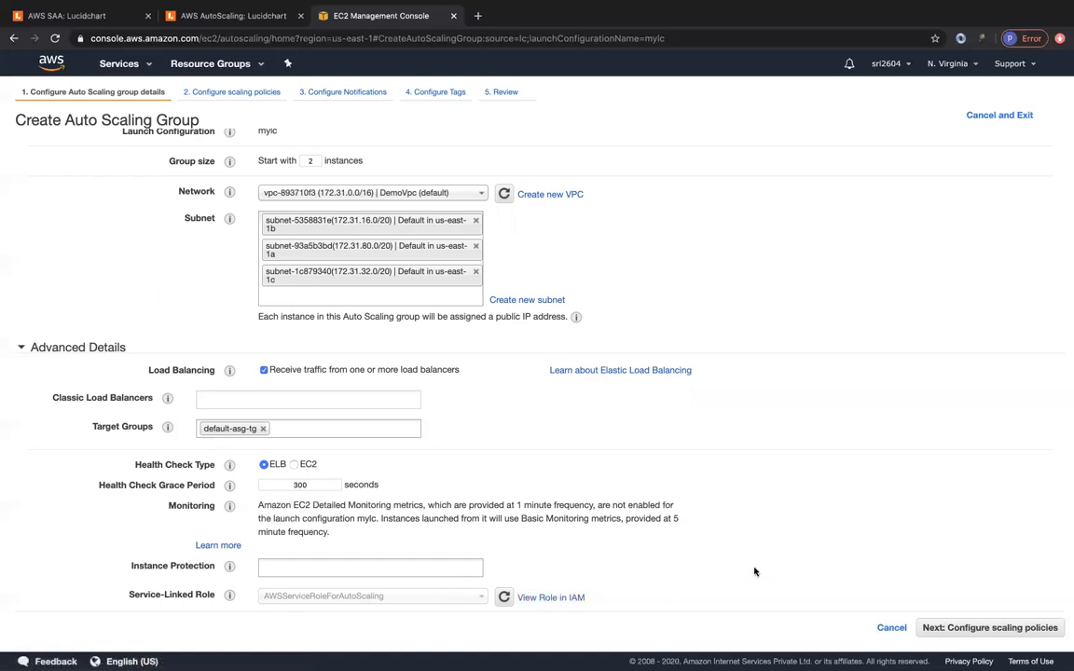
{"action": "scroll", "coordinate": [570, 233], "scroll_direction": "up", "scroll_amount": 1}
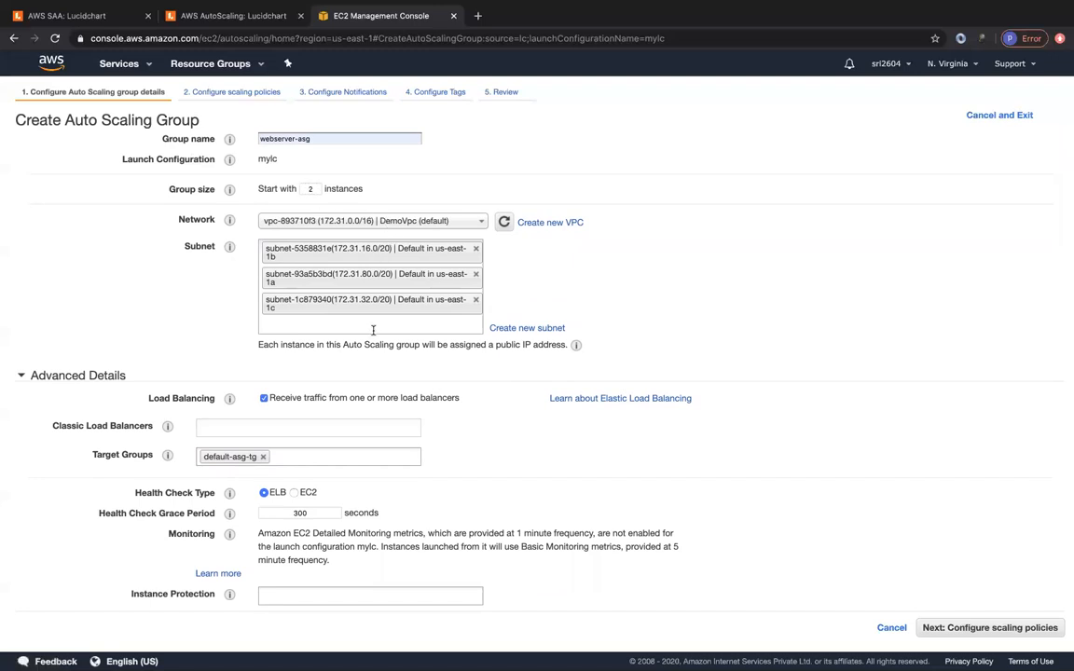
{"action": "scroll", "coordinate": [382, 327], "scroll_direction": "down", "scroll_amount": 1}
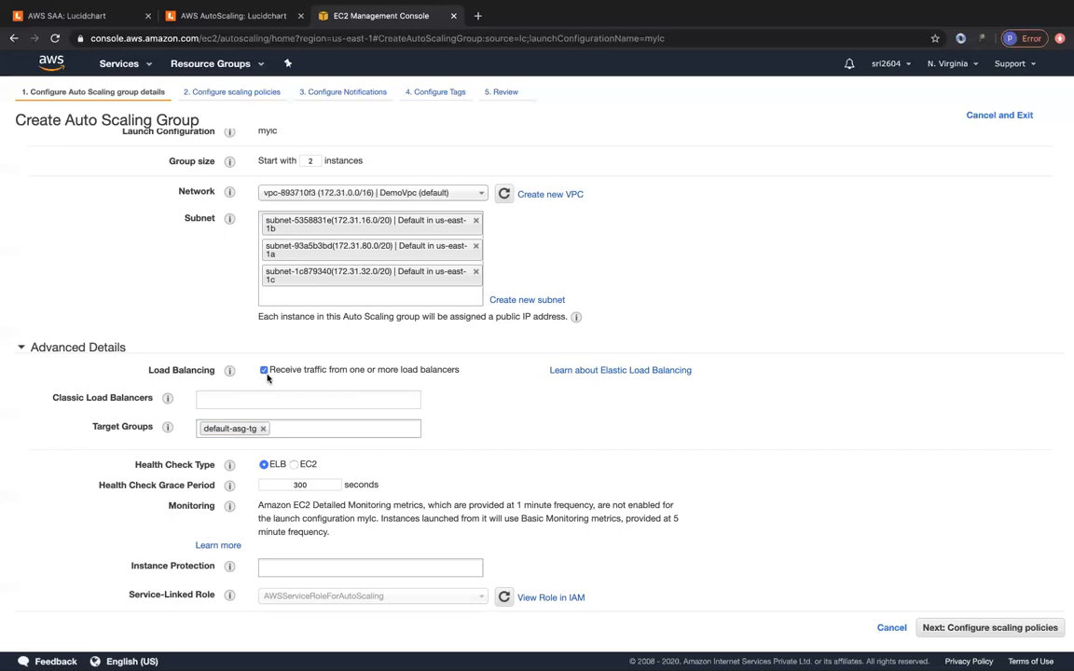
{"action": "mouse_move", "coordinate": [167, 428]}
{"action": "left_click", "coordinate": [961, 628]}
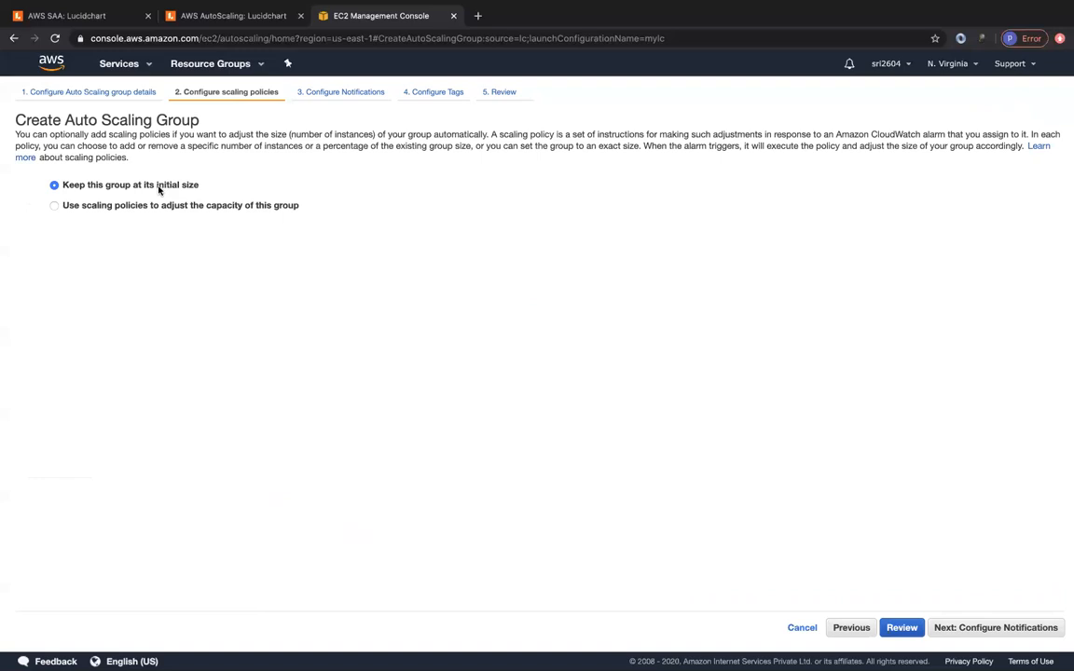
- Switch the group to scaling policies using step scaling policies
{"action": "left_click", "coordinate": [54, 205]}
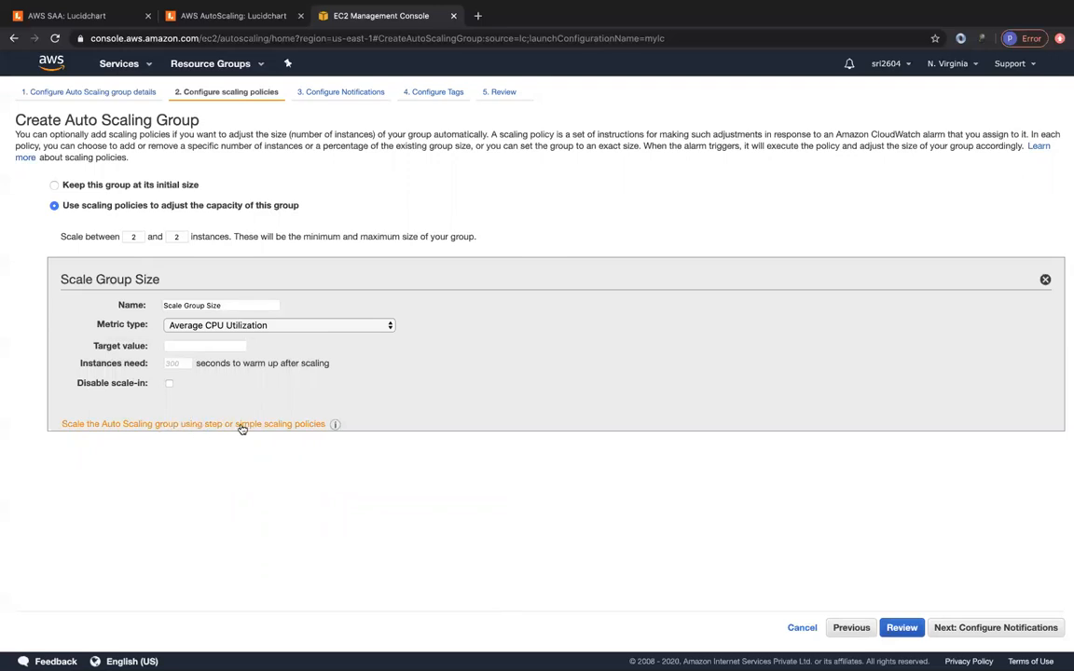
{"action": "left_click", "coordinate": [226, 427]}
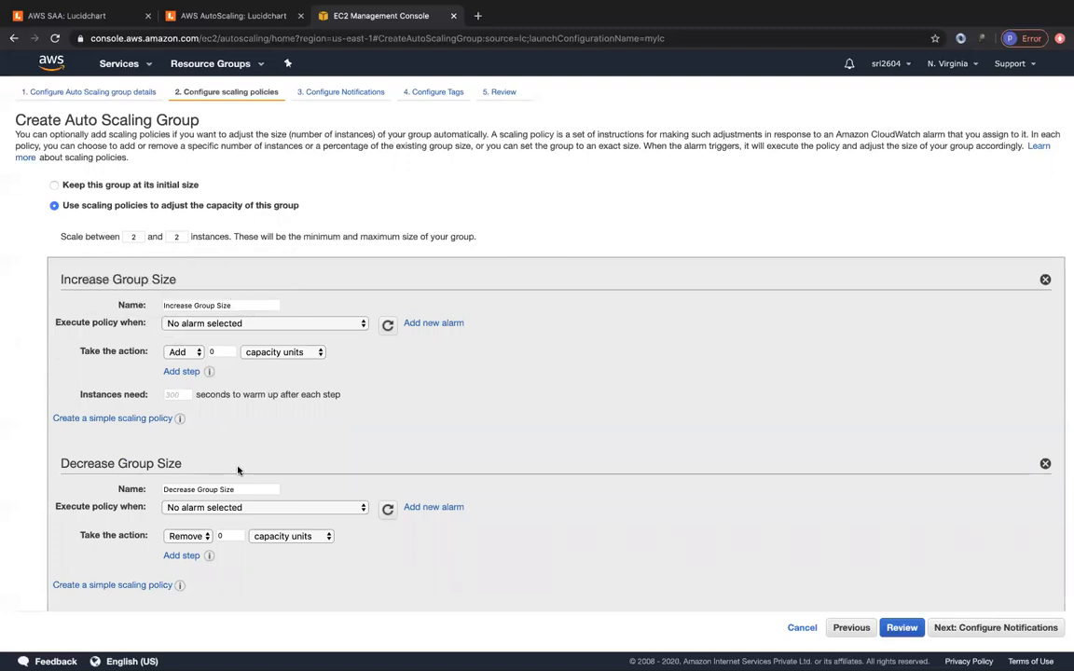
{"action": "left_click", "coordinate": [53, 185]}
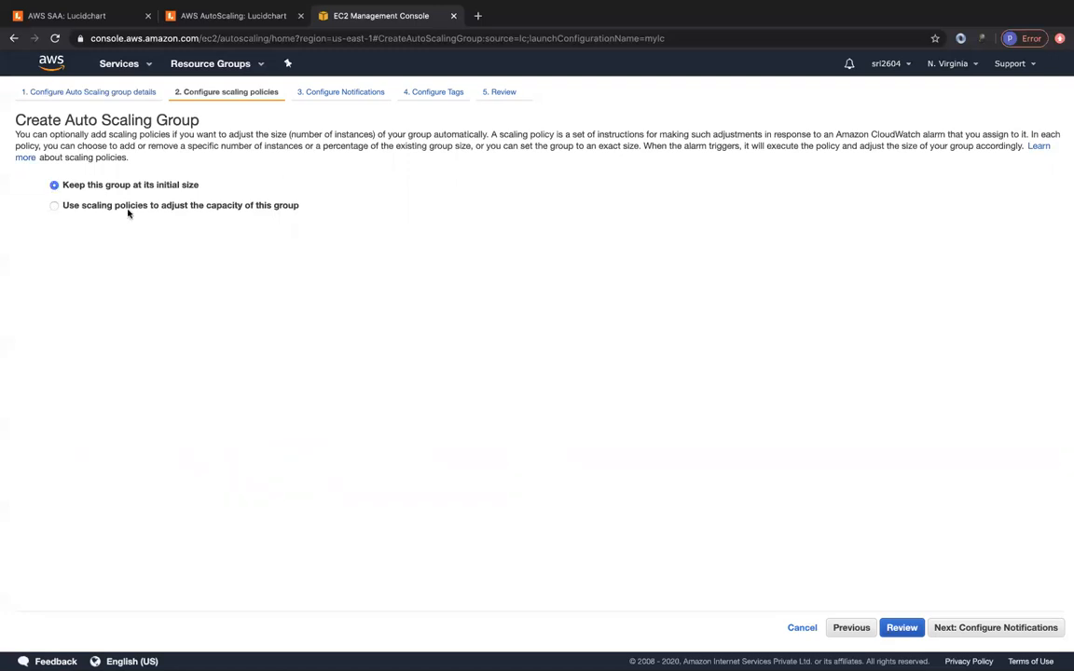
{"action": "left_click", "coordinate": [53, 206]}
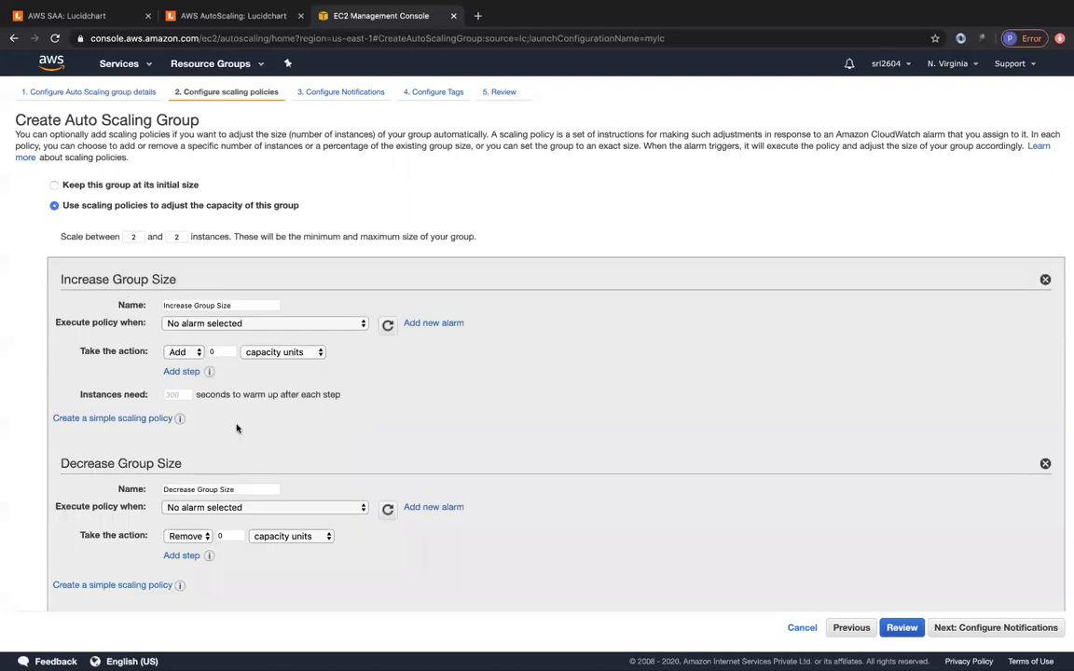
- Set the scale-between range to a minimum of 2 and a maximum of 4 instances
{"action": "scroll", "coordinate": [235, 429], "scroll_direction": "down", "scroll_amount": 1}
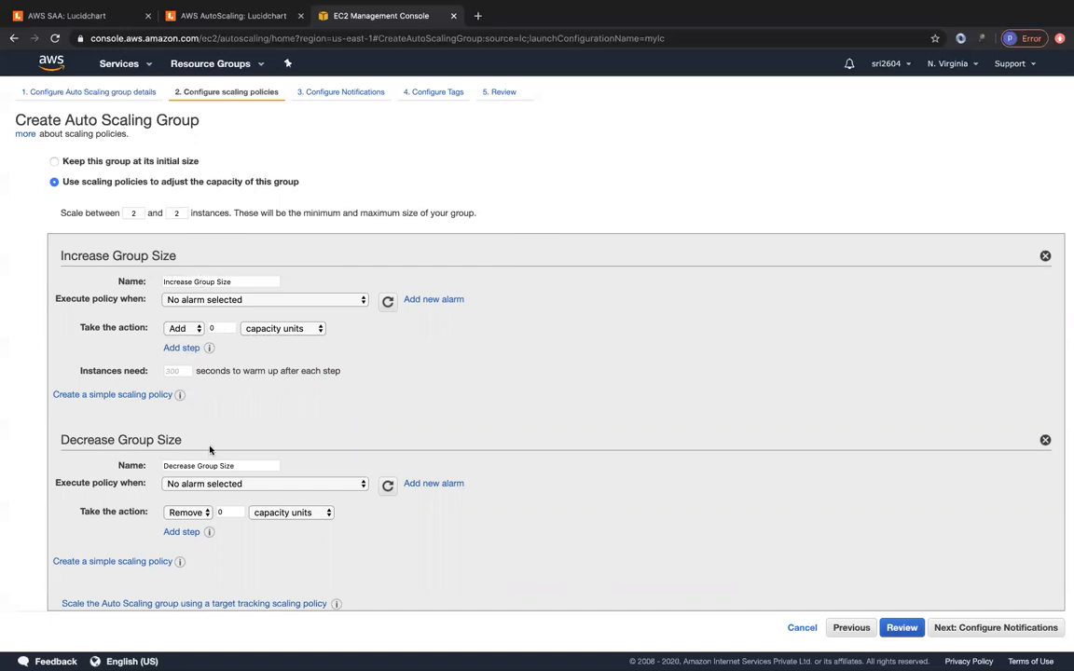
{"action": "left_click", "coordinate": [128, 213]}
{"action": "left_click", "coordinate": [178, 212]}
{"action": "key", "text": "BackSpace"}
{"action": "type", "text": "4"}
{"action": "left_click", "coordinate": [160, 193]}
- Add a scale-up alarm with a new notification topic sent to the recipient's e-mail
{"action": "left_click", "coordinate": [421, 300]}
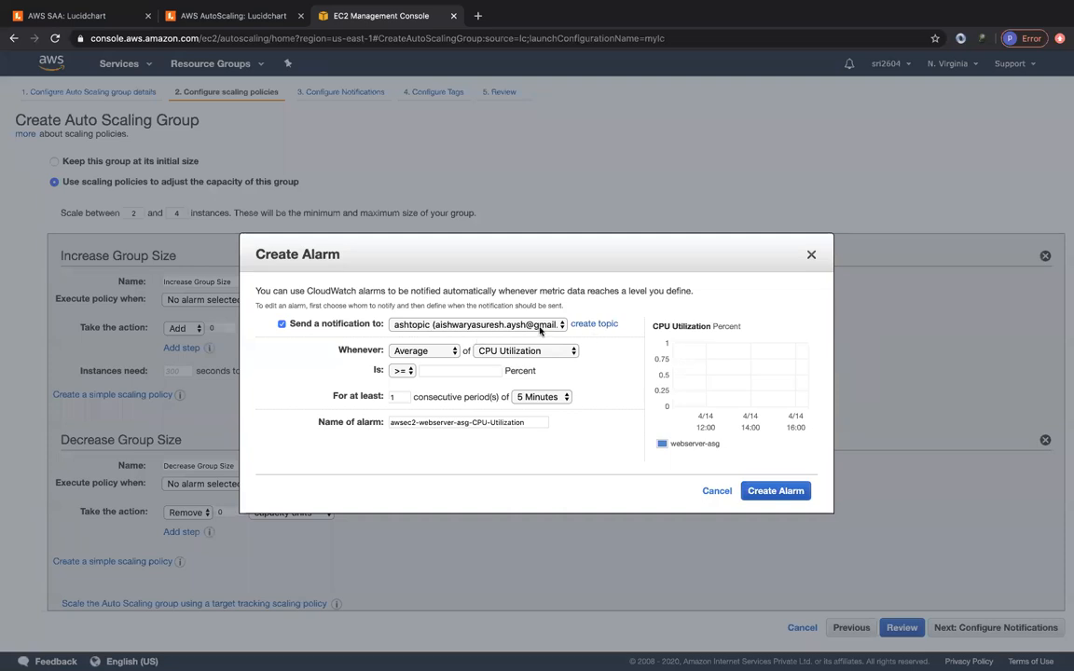
{"action": "left_click", "coordinate": [599, 324]}
{"action": "left_click", "coordinate": [487, 326]}
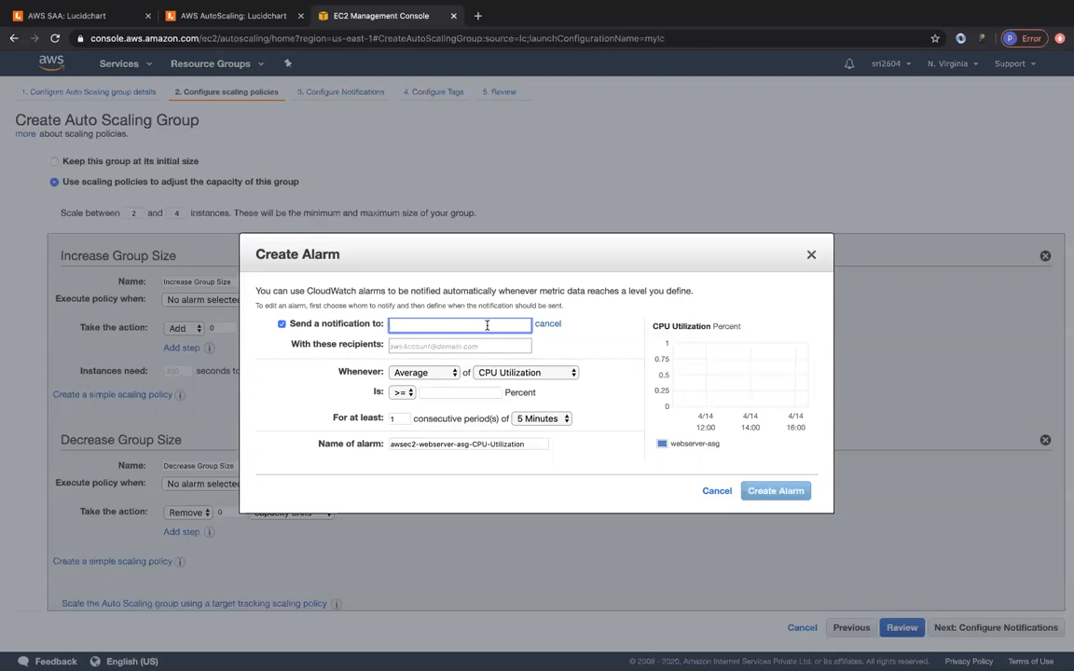
{"action": "left_click", "coordinate": [461, 347]}
{"action": "left_click", "coordinate": [450, 338]}
{"action": "left_click", "coordinate": [441, 329]}
{"action": "type", "text": "myasgincgroy"}
{"action": "key", "text": "BackSpace"}
{"action": "type", "text": "upsizenoti"}
{"action": "type", "text": "f"}
{"action": "left_click", "coordinate": [460, 325]}
{"action": "key", "text": "BackSpace"}
{"action": "key", "text": "BackSpace"}
{"action": "key", "text": "BackSpace"}
{"action": "key", "text": "BackSpace"}
{"action": "key", "text": "BackSpace"}
{"action": "type", "text": "p"}
{"action": "left_click", "coordinate": [439, 347]}
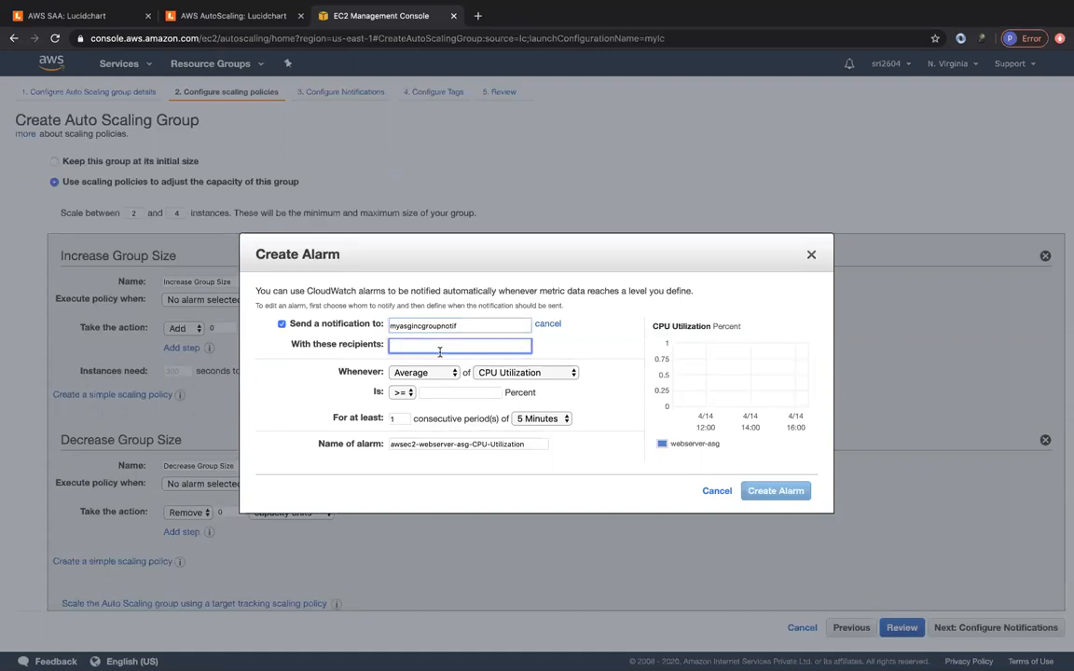
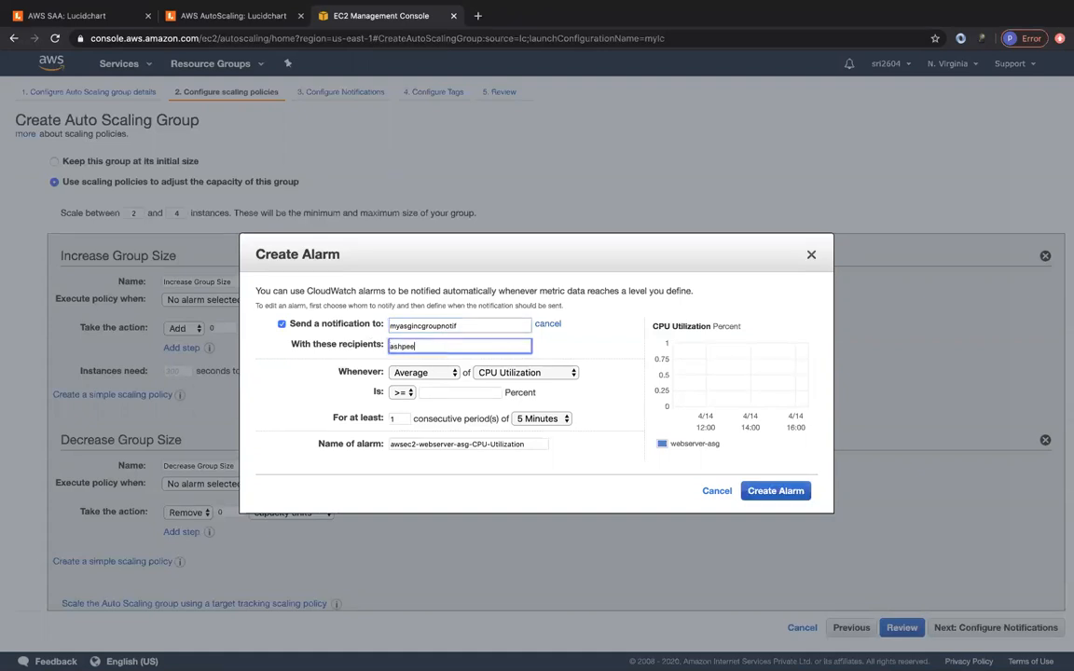
- Trigger the alarm on CPU Utilization >= 80 Percent for 1 Minute and create it
{"action": "left_click", "coordinate": [516, 373]}
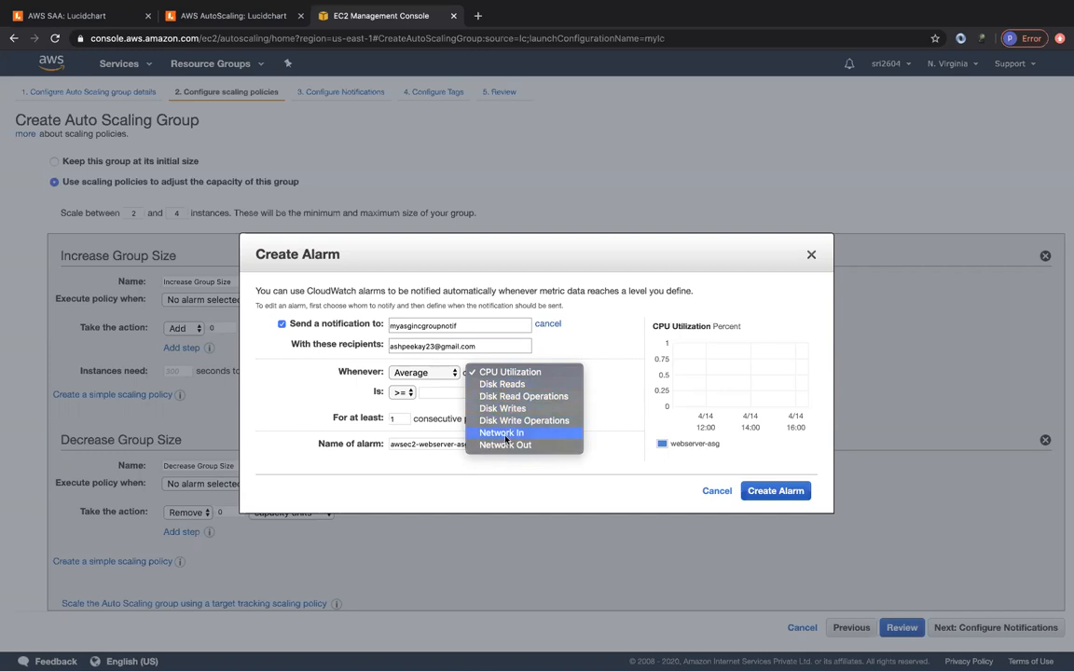
{"action": "left_click", "coordinate": [568, 356]}
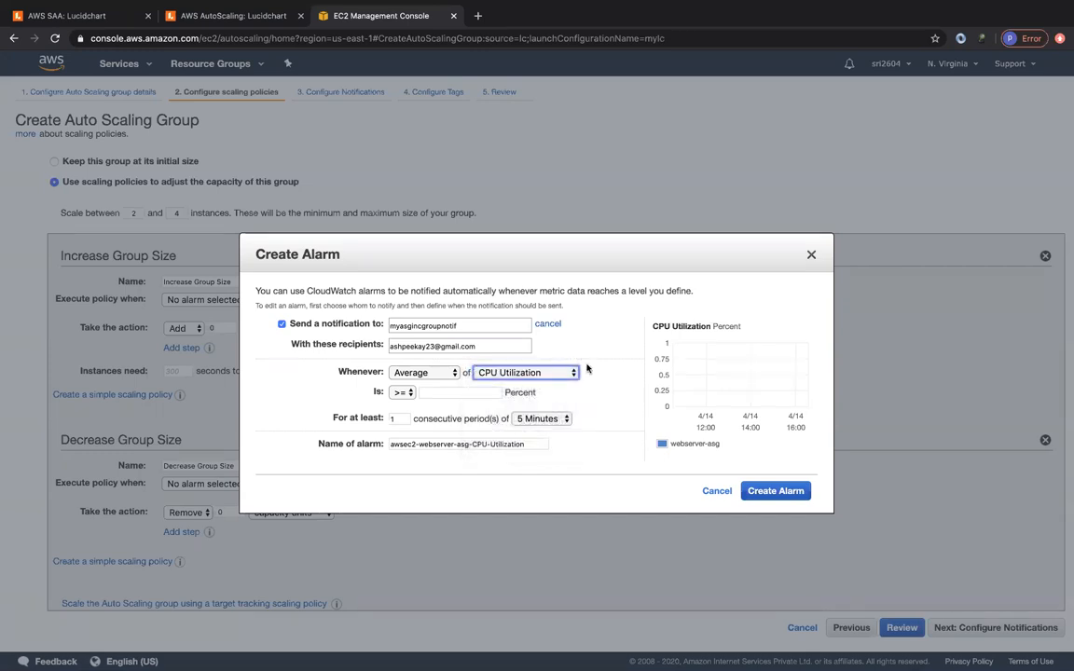
{"action": "left_click", "coordinate": [438, 392]}
{"action": "type", "text": "8"}
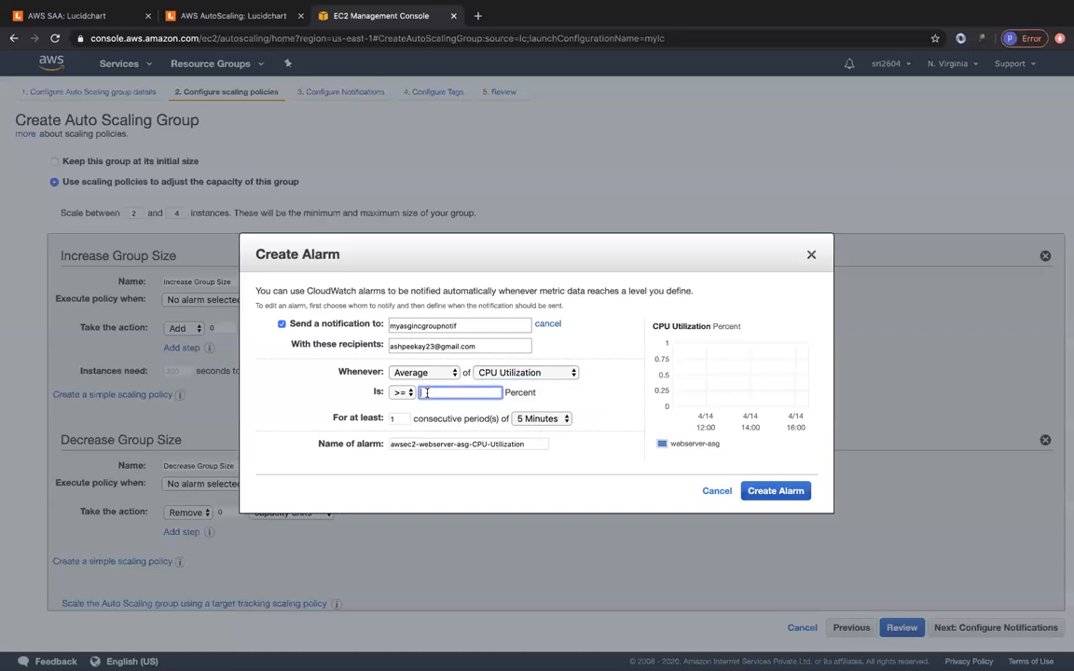
{"action": "type", "text": "0"}
{"action": "left_click", "coordinate": [584, 405]}
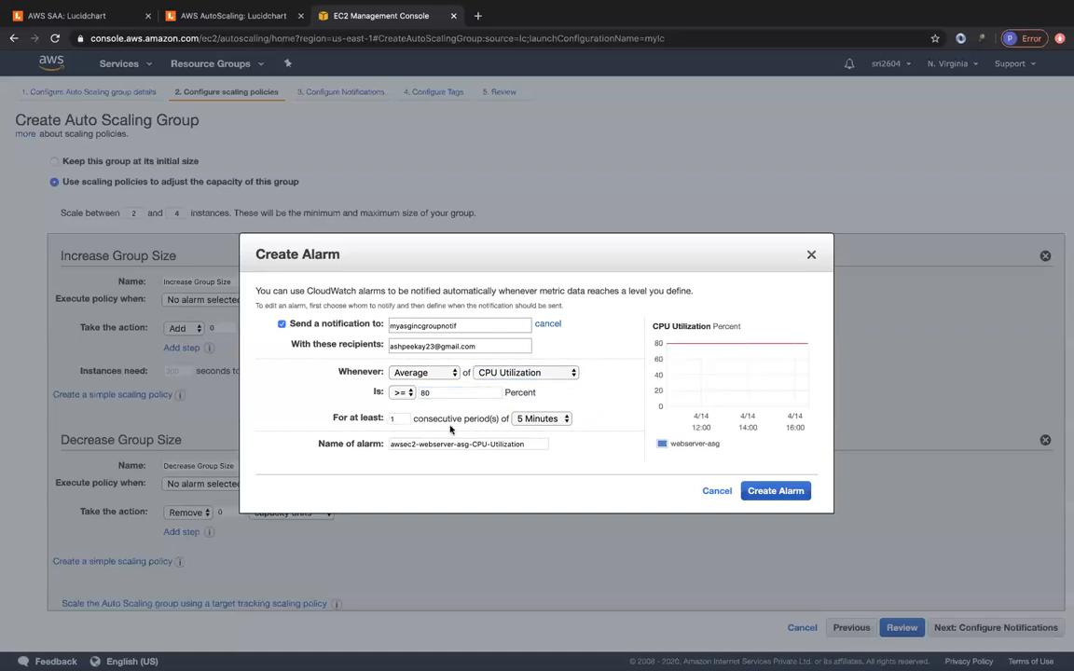
{"action": "left_click", "coordinate": [523, 419]}
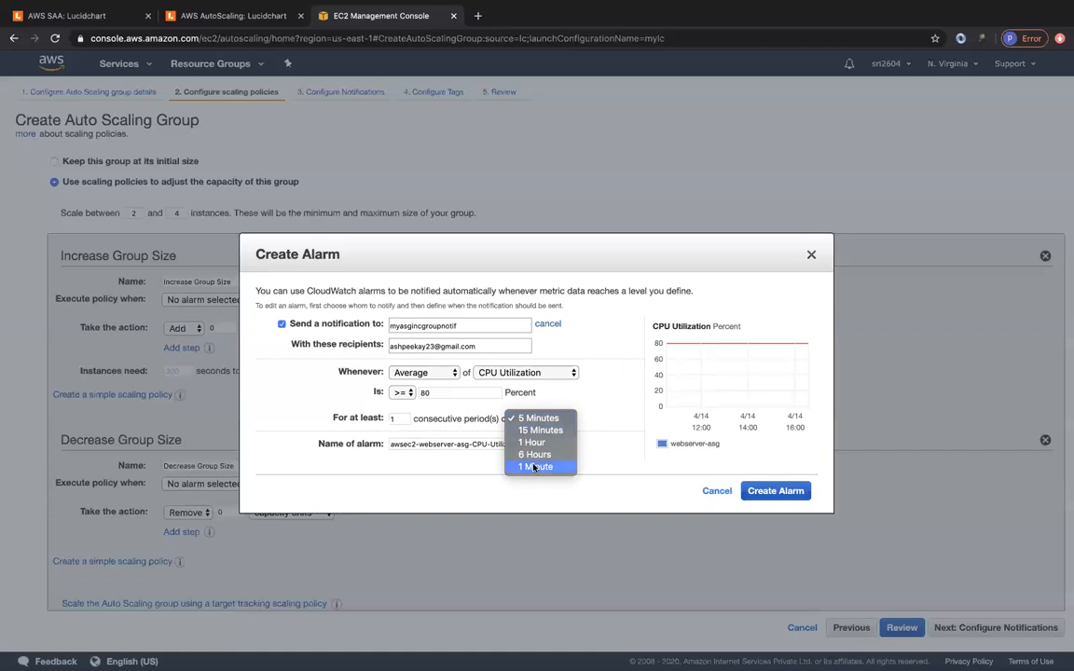
{"action": "left_click", "coordinate": [536, 463]}
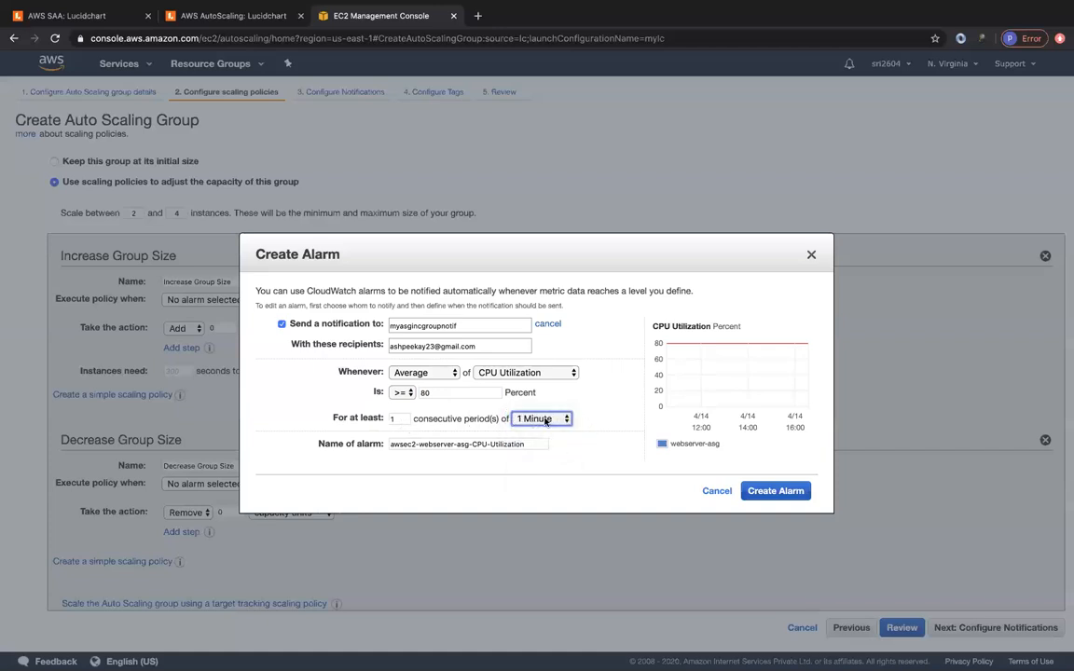
{"action": "left_click", "coordinate": [774, 490]}
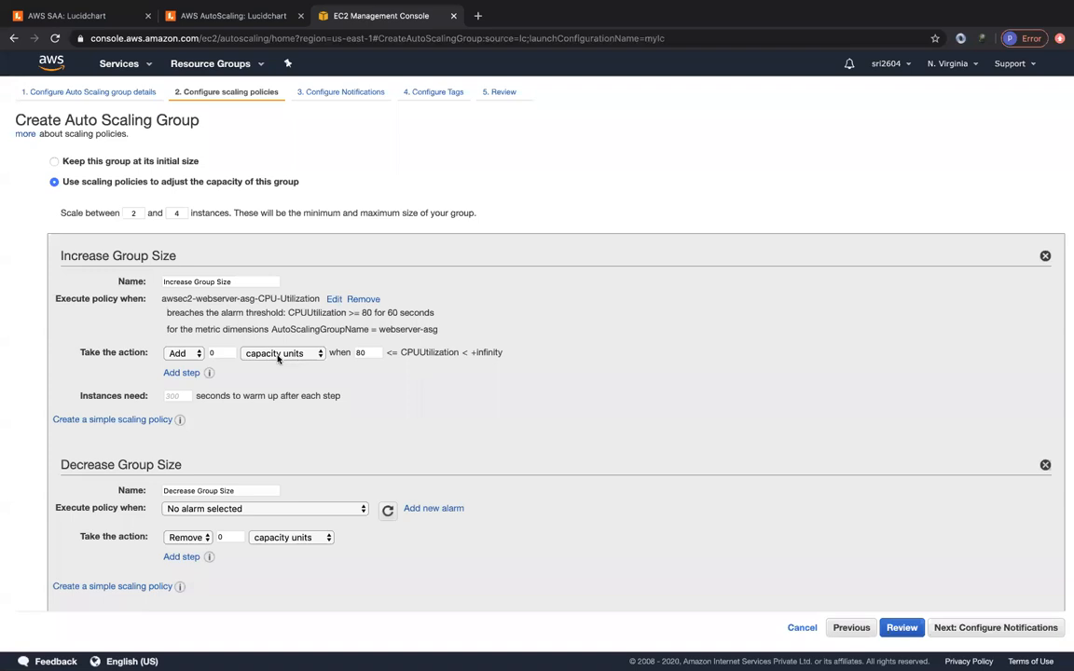
- Make the Increase Group Size step add 2 capacity units with a 180-second instance warm-up
{"action": "left_click", "coordinate": [215, 354]}
{"action": "key", "text": "BackSpace"}
{"action": "type", "text": "2"}
{"action": "left_click", "coordinate": [313, 359]}
{"action": "left_click", "coordinate": [312, 358]}
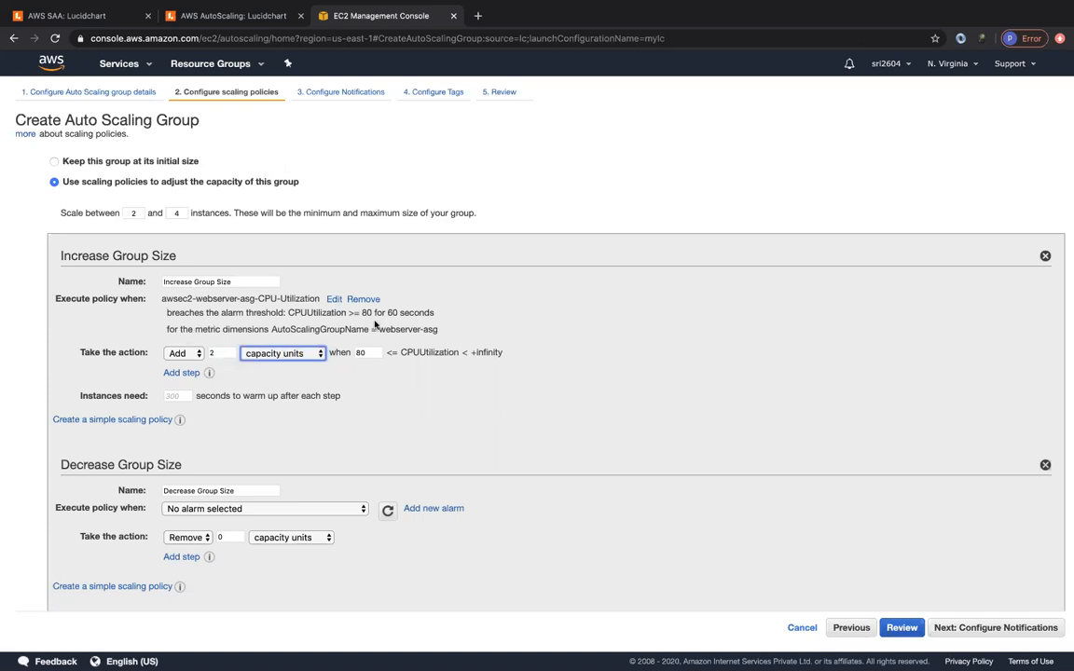
{"action": "left_click", "coordinate": [178, 396]}
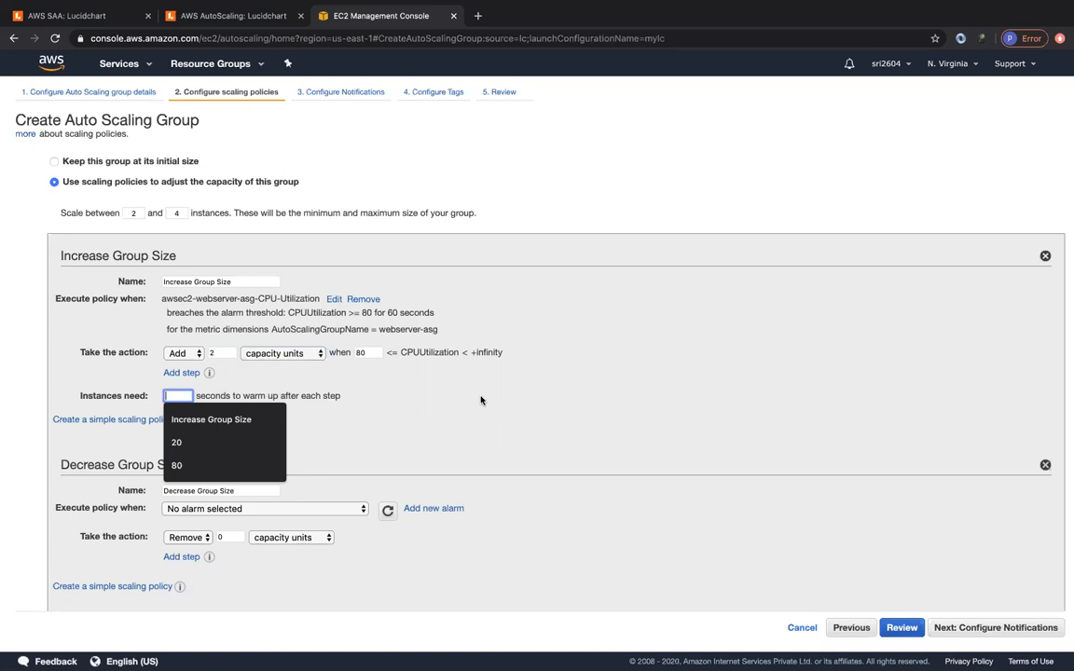
{"action": "type", "text": "180"}
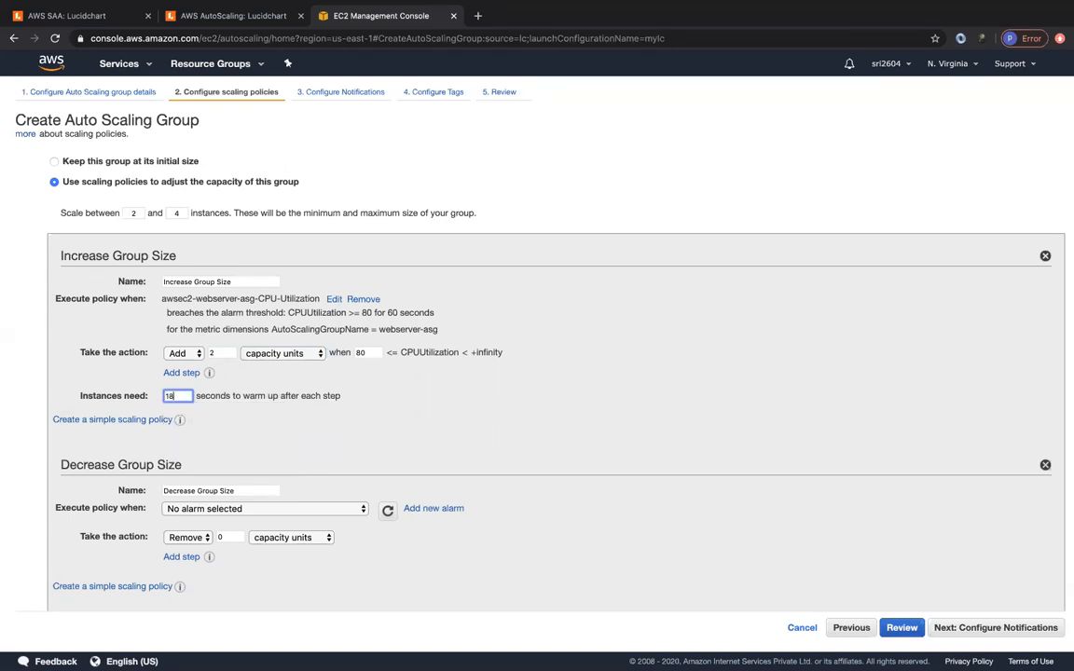
{"action": "left_click", "coordinate": [489, 430]}
{"action": "scroll", "coordinate": [298, 461], "scroll_direction": "down", "scroll_amount": 1}
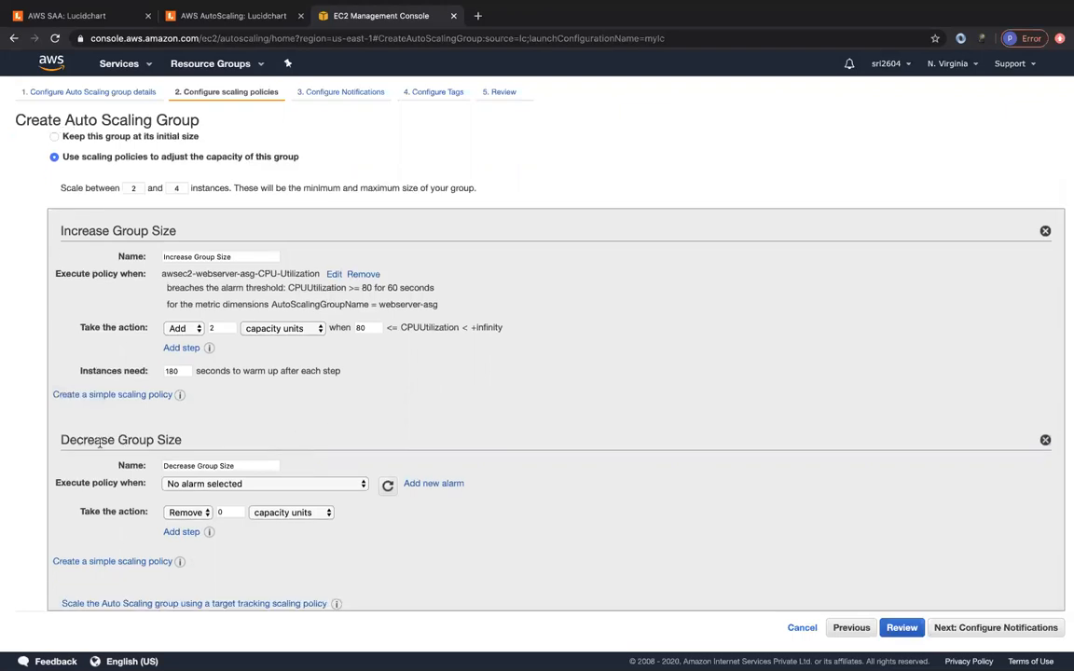
- Add a Decrease Group Size alarm notifying new topic myasgdecgroupnotif at the recipient's e-mail
{"action": "left_click", "coordinate": [444, 486]}
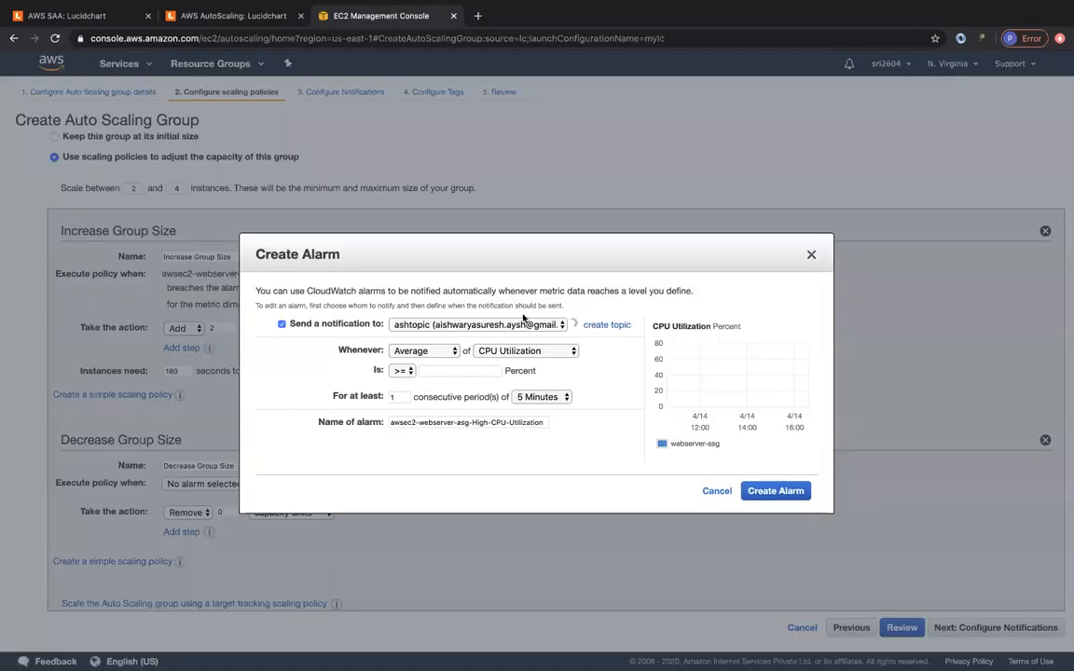
{"action": "left_click", "coordinate": [578, 323]}
{"action": "left_click", "coordinate": [504, 326]}
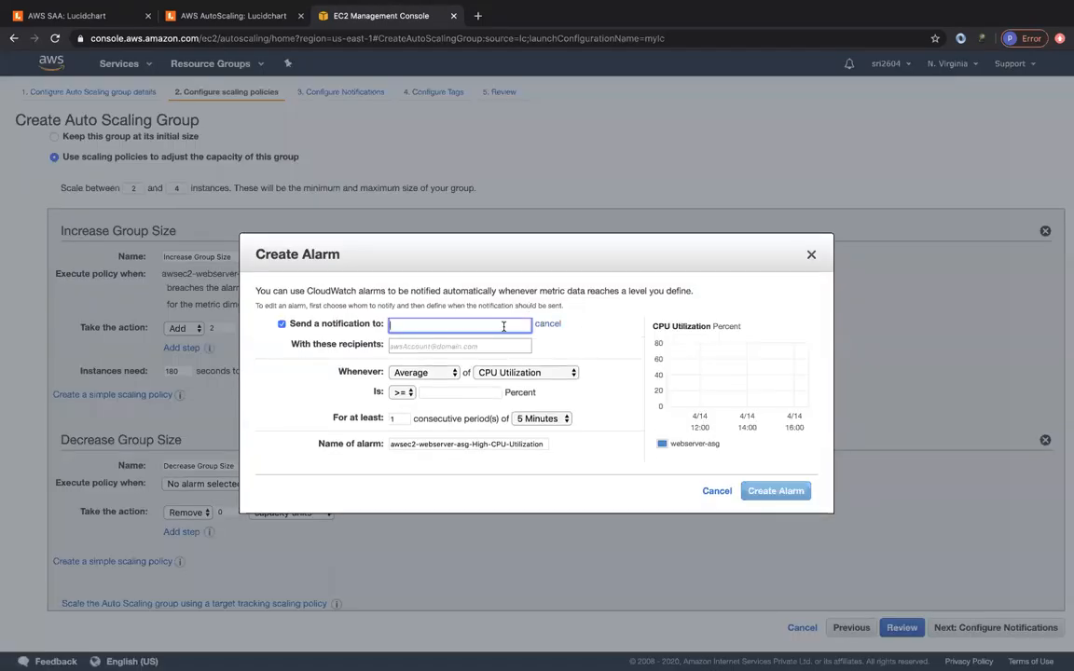
{"action": "type", "text": "myasgdecgroupnotif"}
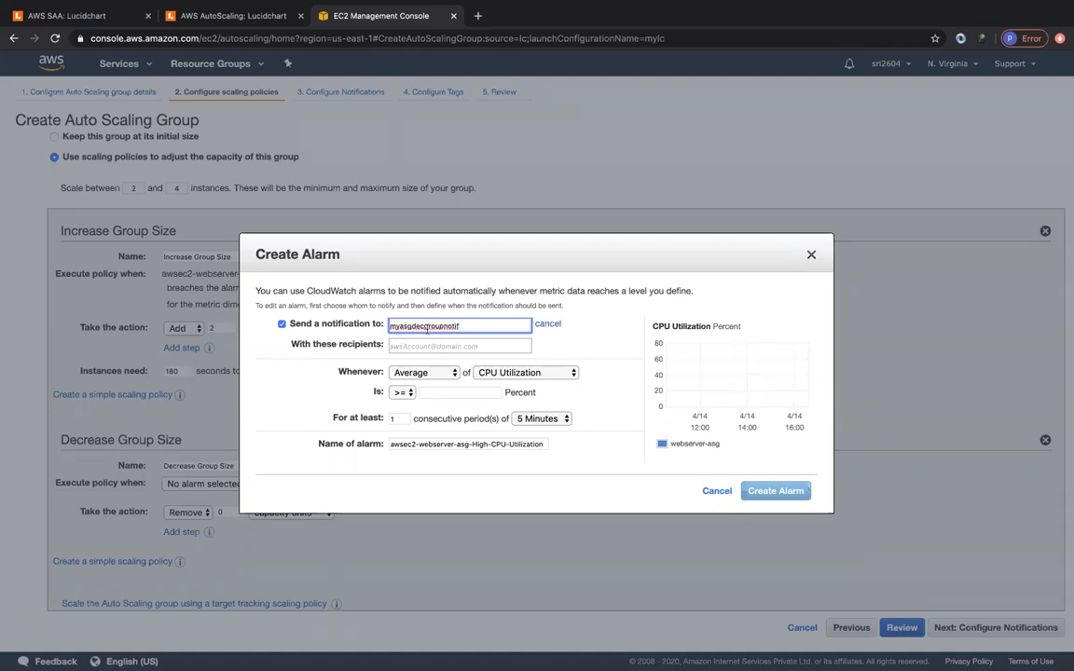
{"action": "left_click", "coordinate": [407, 348]}
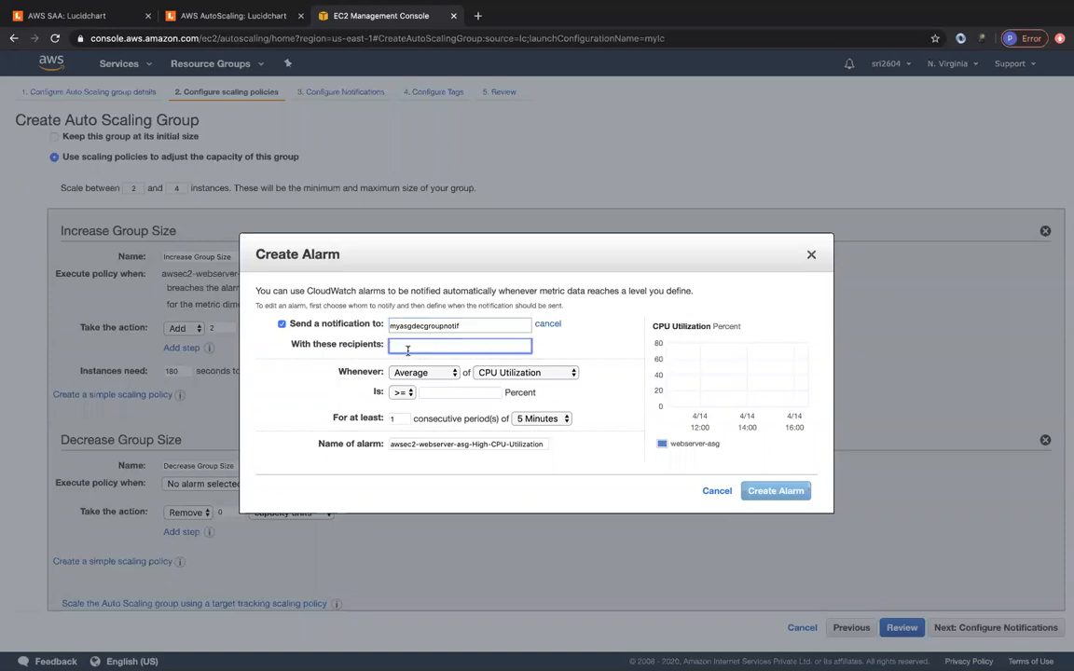
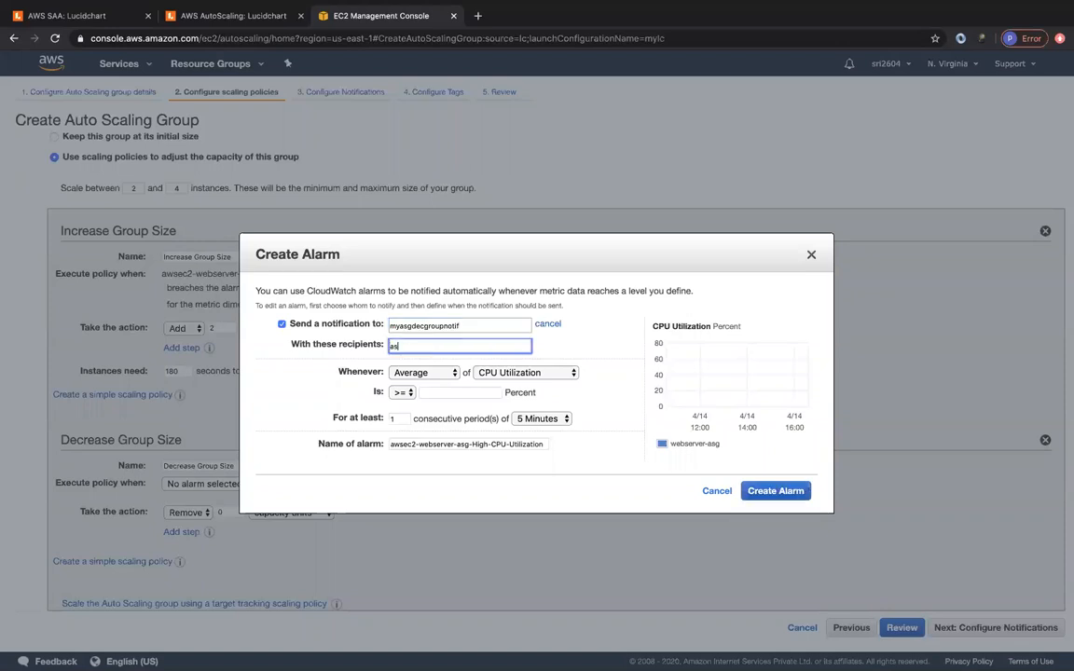
{"action": "left_click", "coordinate": [354, 364]}
- Trigger the alarm on CPU Utilization <= 20 Percent for 1 Minute and create it
{"action": "left_click", "coordinate": [399, 393]}
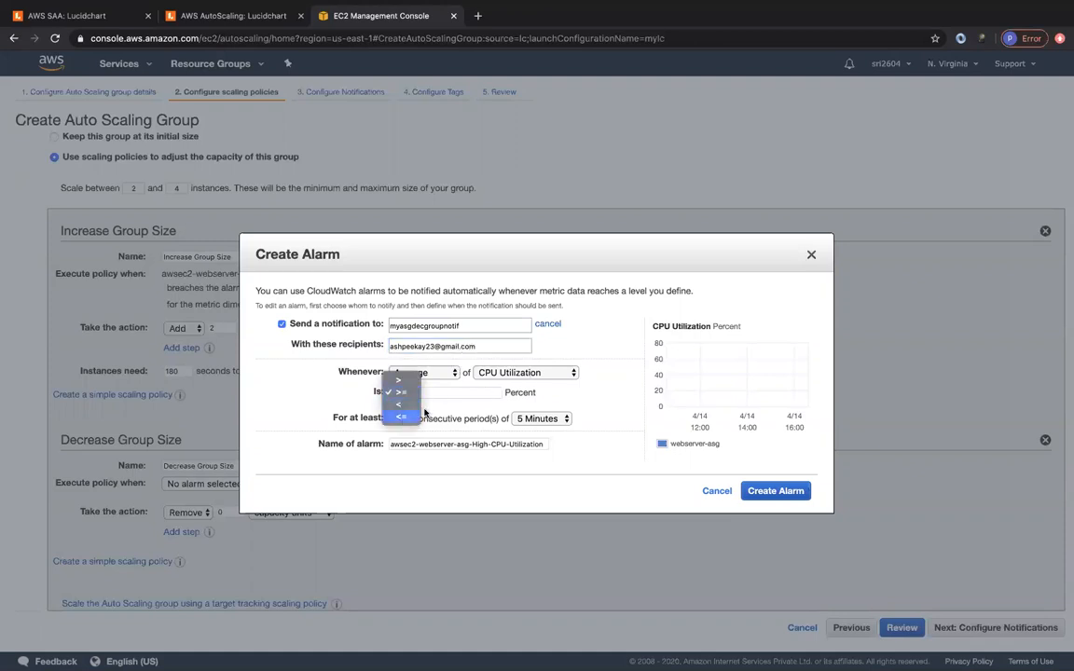
{"action": "left_click", "coordinate": [366, 380]}
{"action": "left_click", "coordinate": [443, 392]}
{"action": "type", "text": "2"}
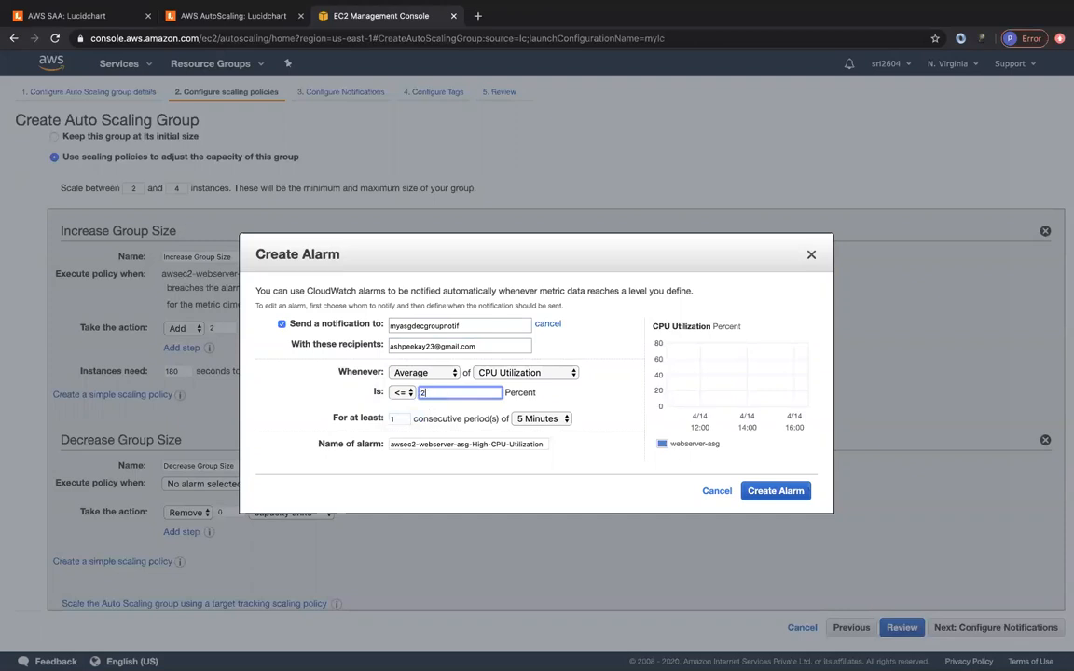
{"action": "type", "text": "0"}
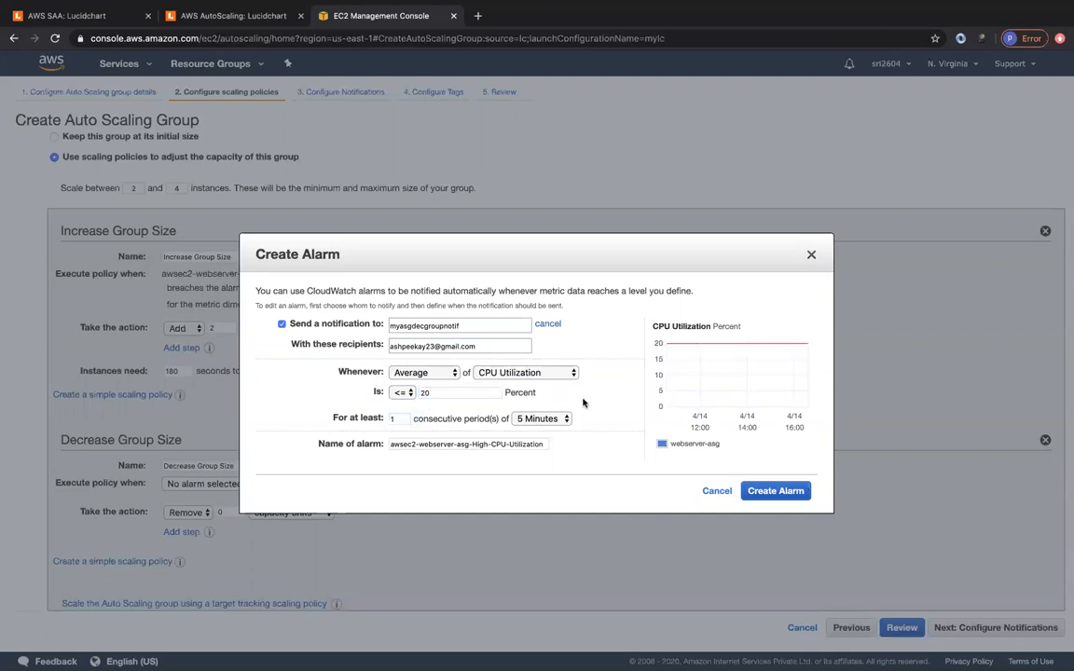
{"action": "left_click", "coordinate": [550, 419]}
{"action": "left_click", "coordinate": [539, 466]}
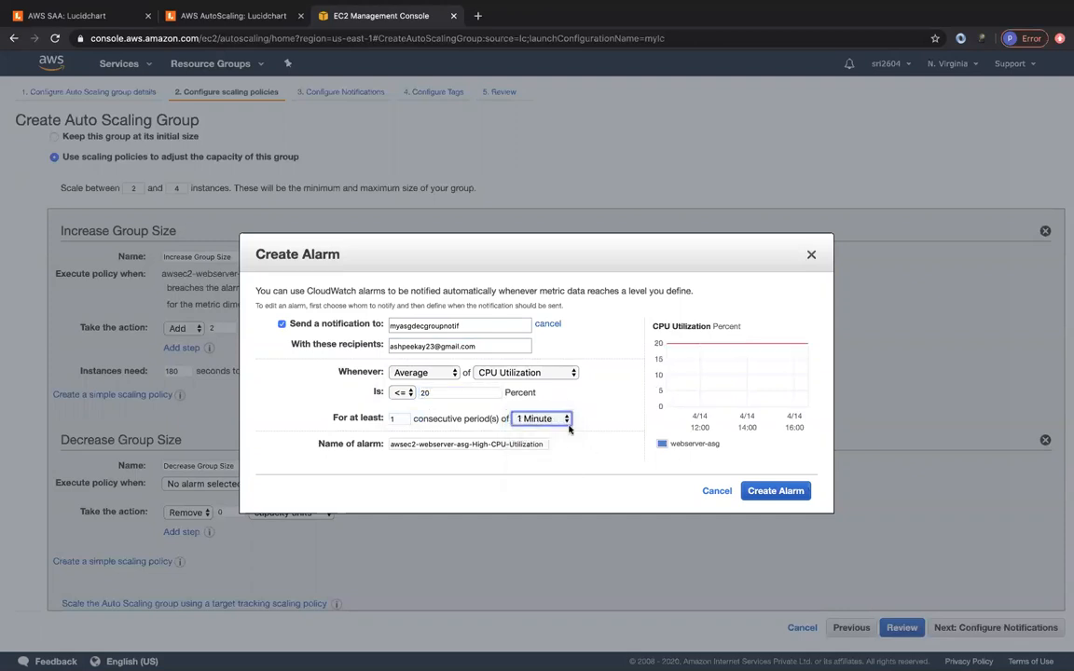
{"action": "left_click", "coordinate": [776, 491]}
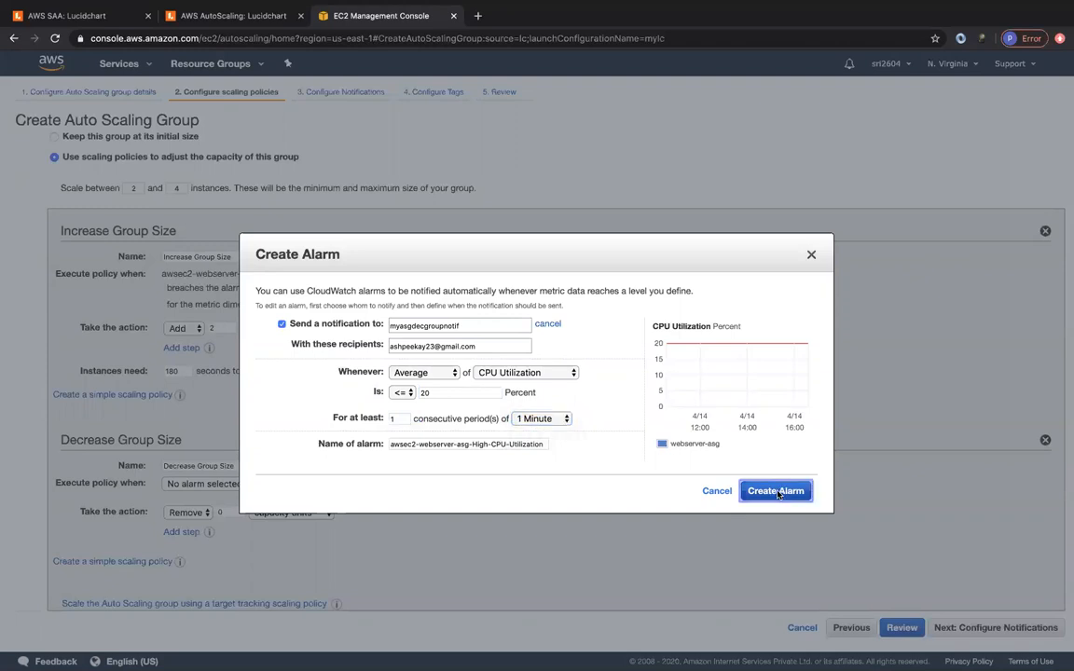
{"action": "left_click", "coordinate": [280, 538]}
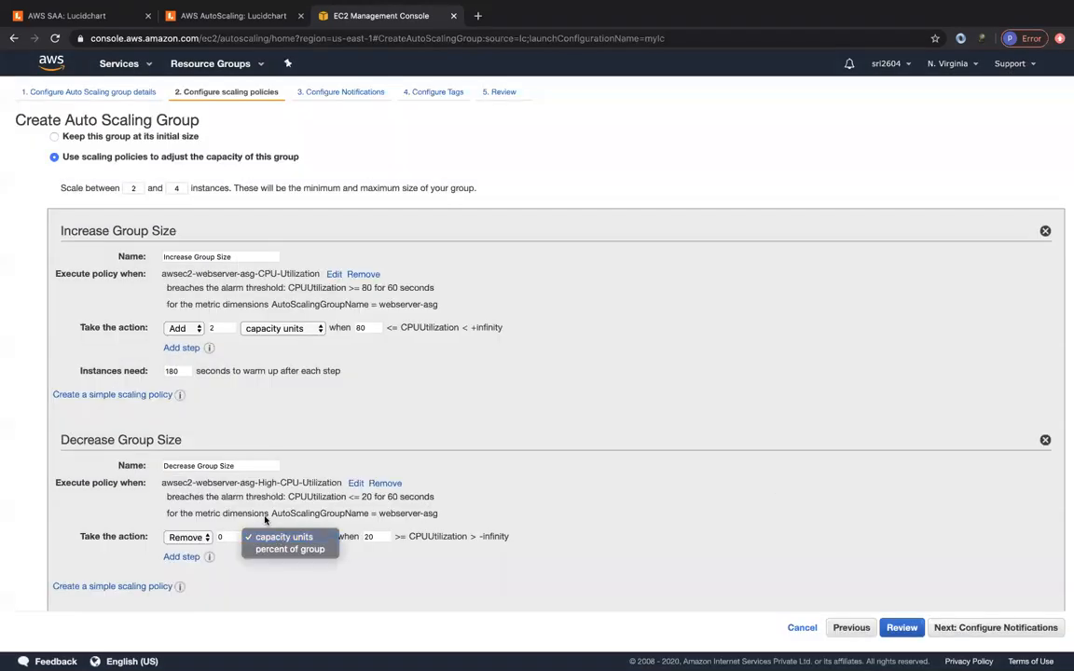
- Make the Decrease Group Size step remove 1 capacity unit, then proceed to Configure Notifications
{"action": "left_click", "coordinate": [278, 538]}
{"action": "left_click", "coordinate": [227, 536]}
{"action": "key", "text": "BackSpace"}
{"action": "type", "text": "1"}
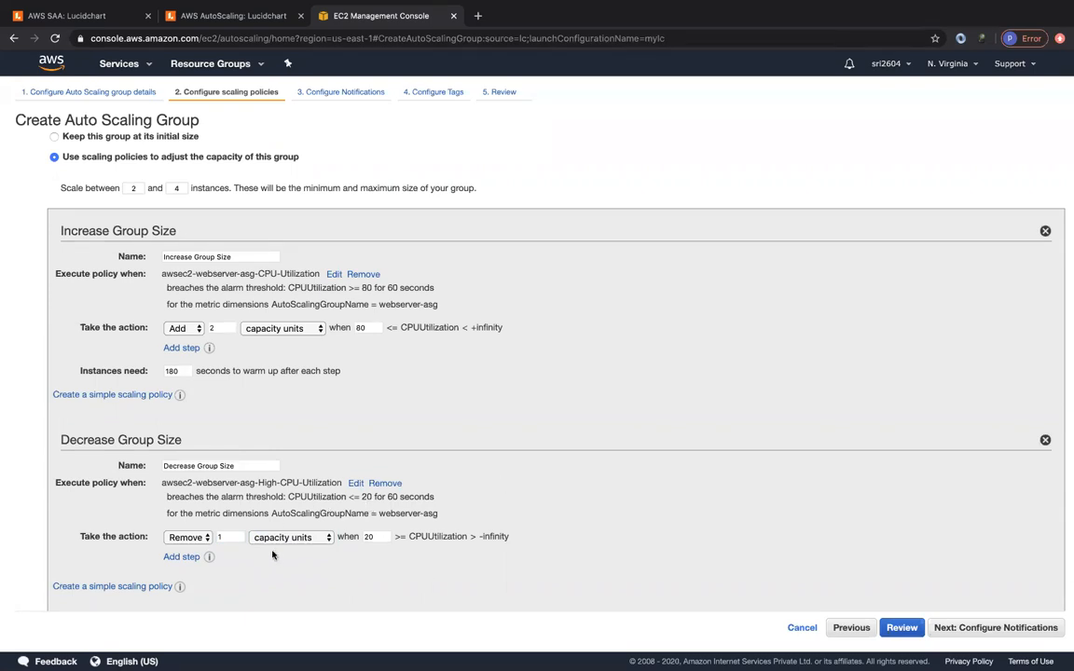
{"action": "scroll", "coordinate": [644, 547], "scroll_direction": "down", "scroll_amount": 1}
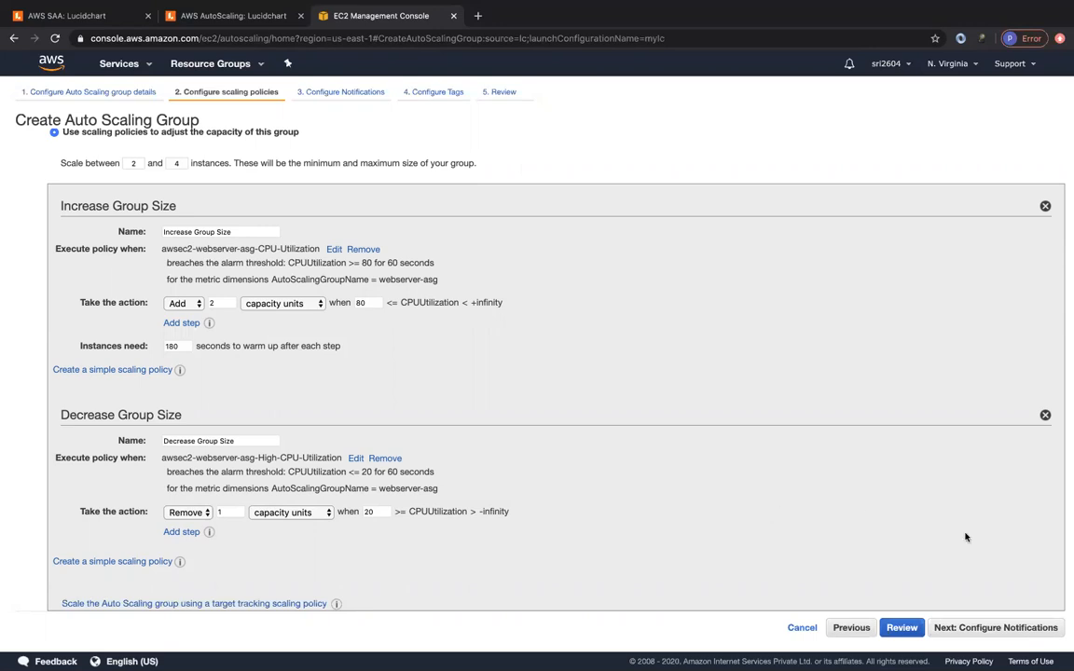
{"action": "left_click", "coordinate": [1009, 631]}
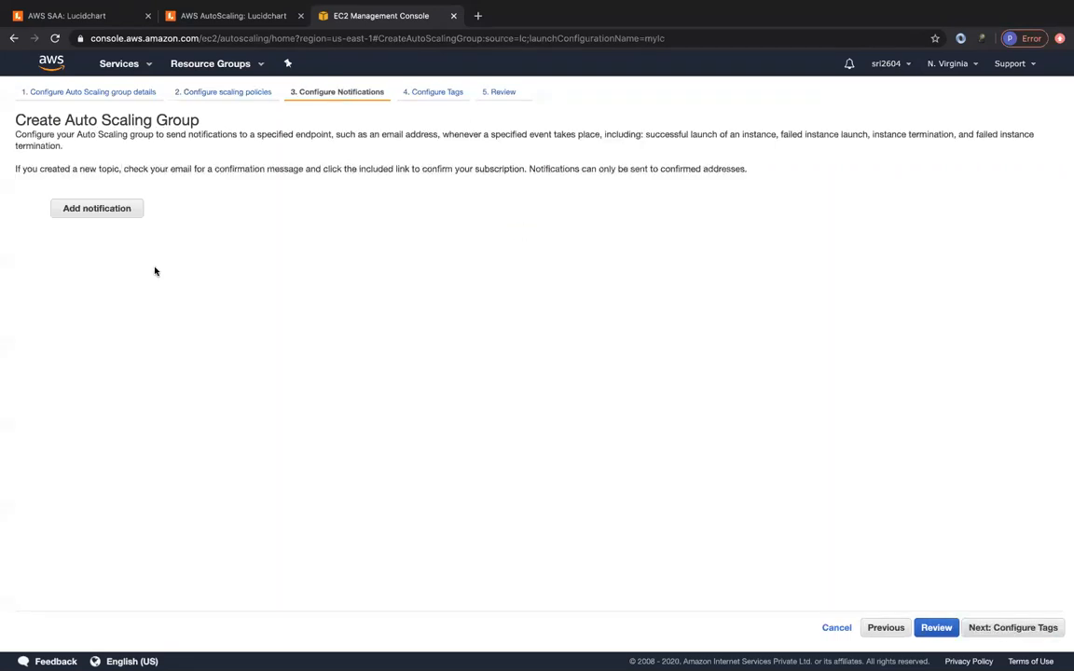
- Add a group notification to new topic myasgnotif, sent to the recipient's e-mail address
{"action": "left_click", "coordinate": [90, 207]}
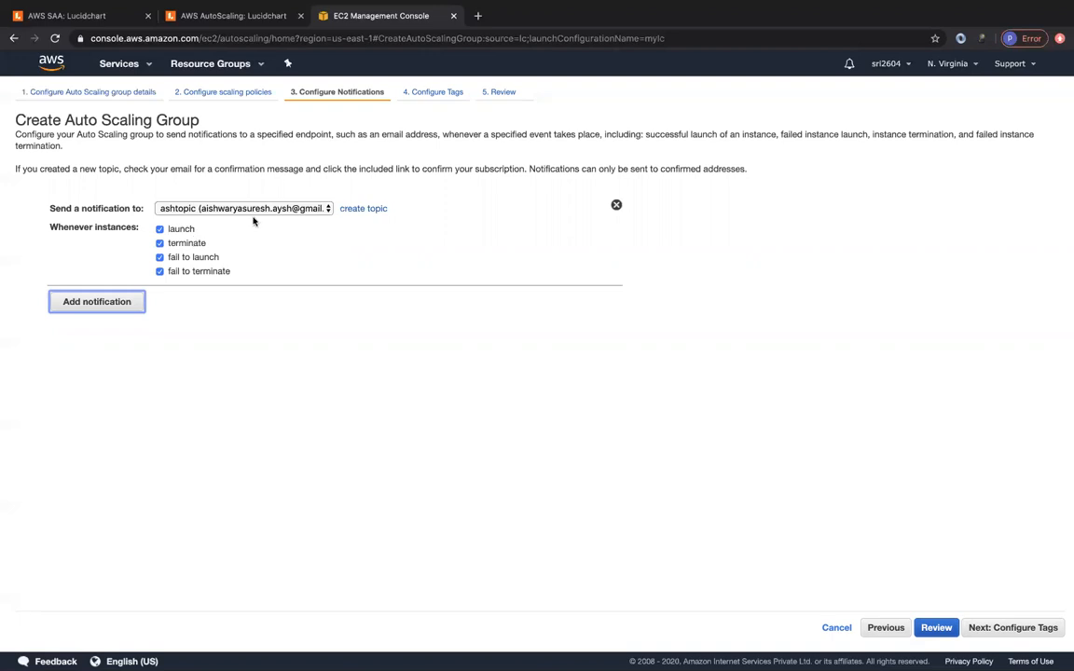
{"action": "left_click", "coordinate": [345, 208]}
{"action": "left_click", "coordinate": [259, 208]}
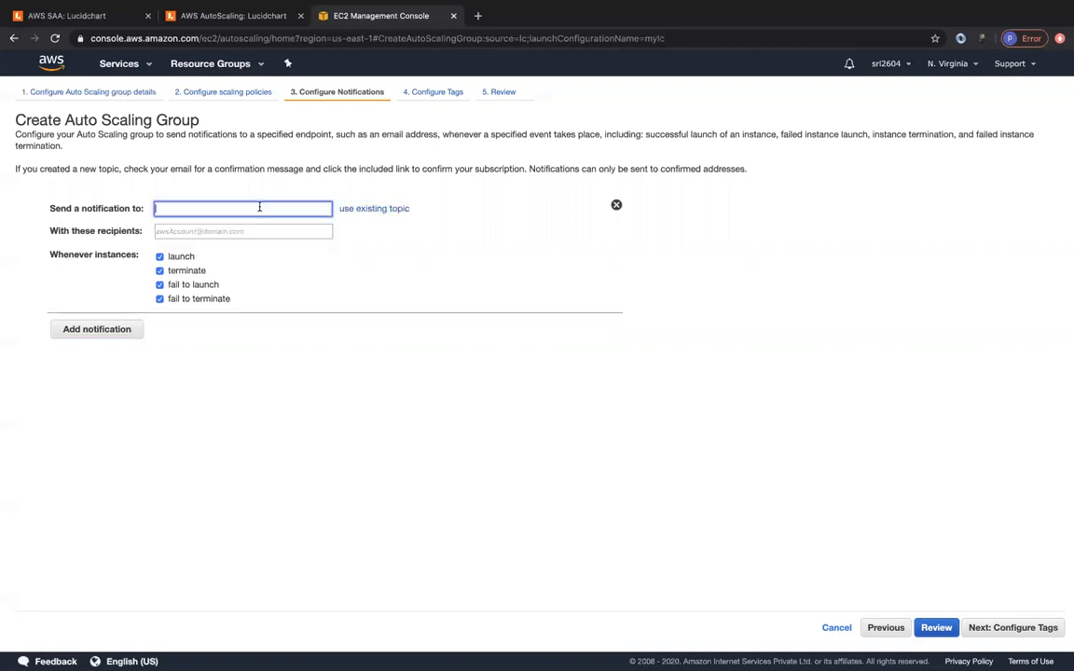
{"action": "type", "text": "myasgnotif"}
{"action": "left_click", "coordinate": [221, 231]}
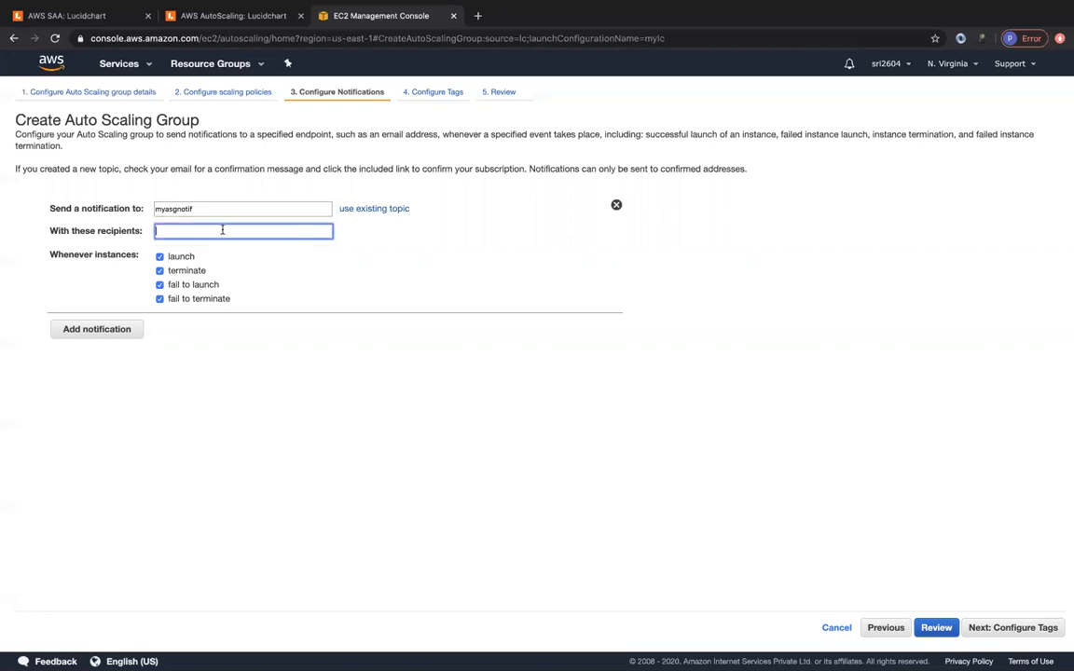
- Add tag Name = MyASG for new instances and go to the Review page
{"action": "left_click", "coordinate": [991, 631]}
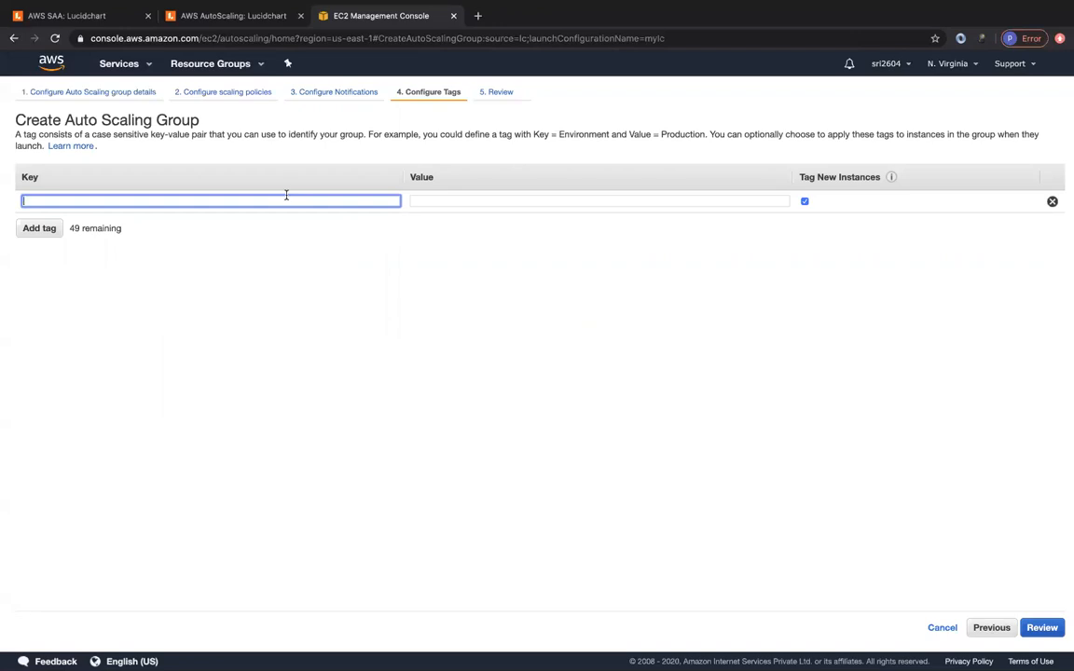
{"action": "type", "text": "Name"}
{"action": "key", "text": "Tab"}
{"action": "type", "text": "MyASG"}
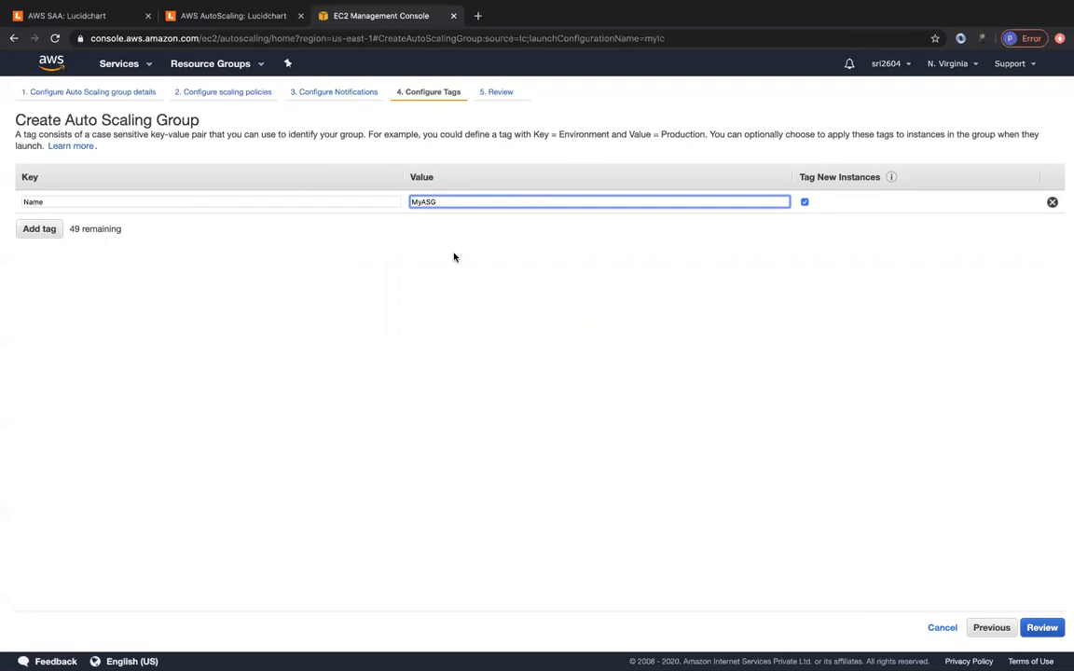
{"action": "left_click", "coordinate": [1043, 630]}
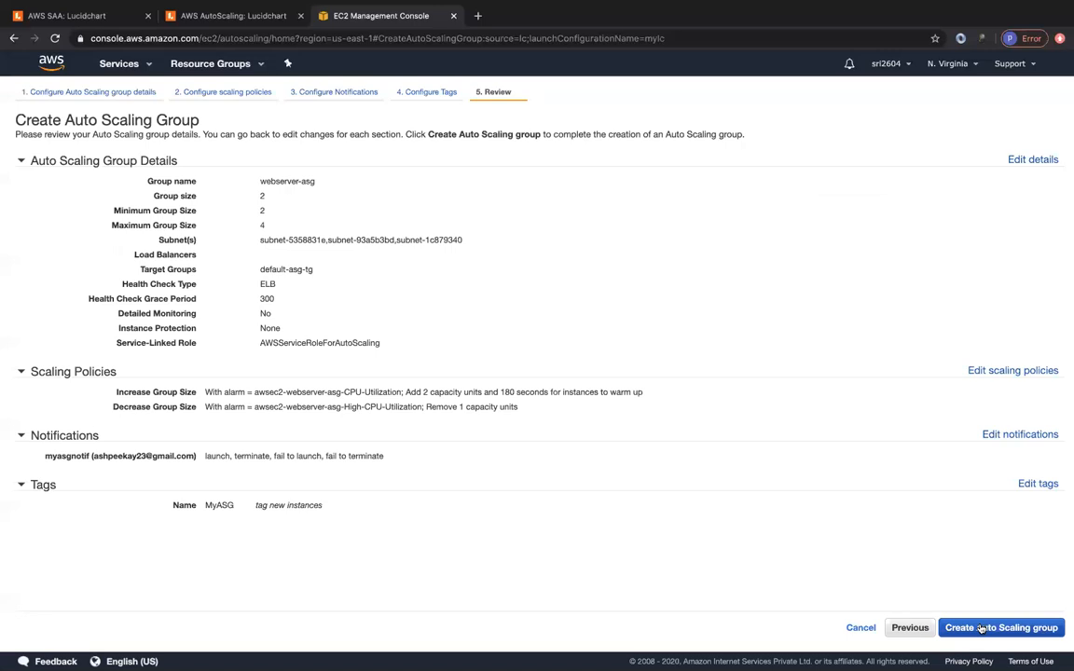
- Create the webserver-asg Auto Scaling group and return to the groups list
{"action": "left_click", "coordinate": [981, 630]}
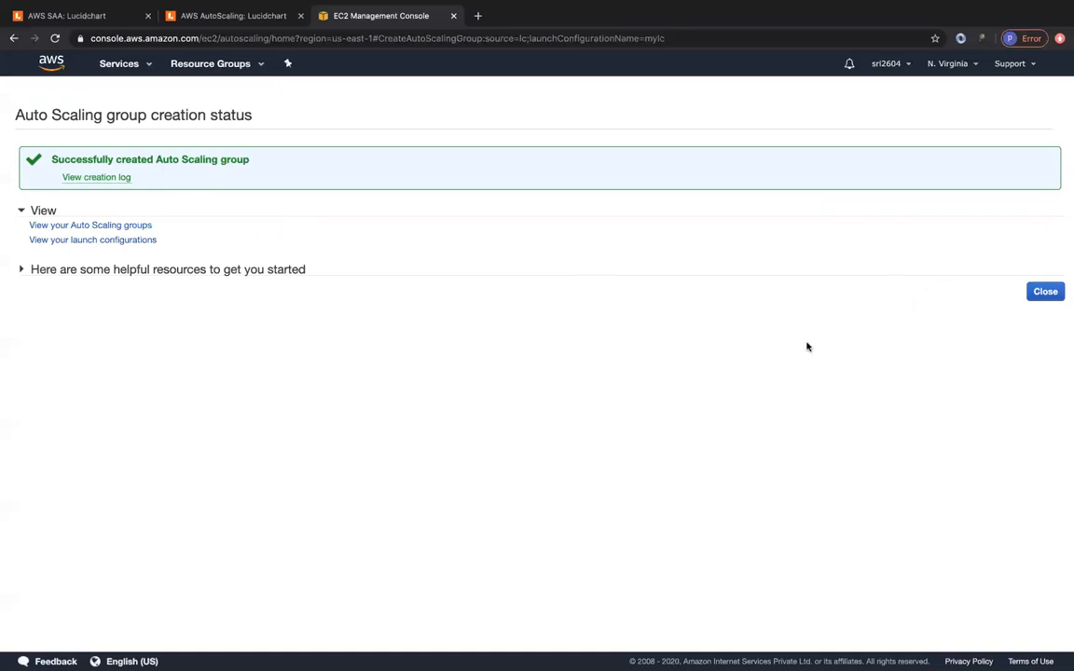
{"action": "left_click", "coordinate": [1045, 293]}
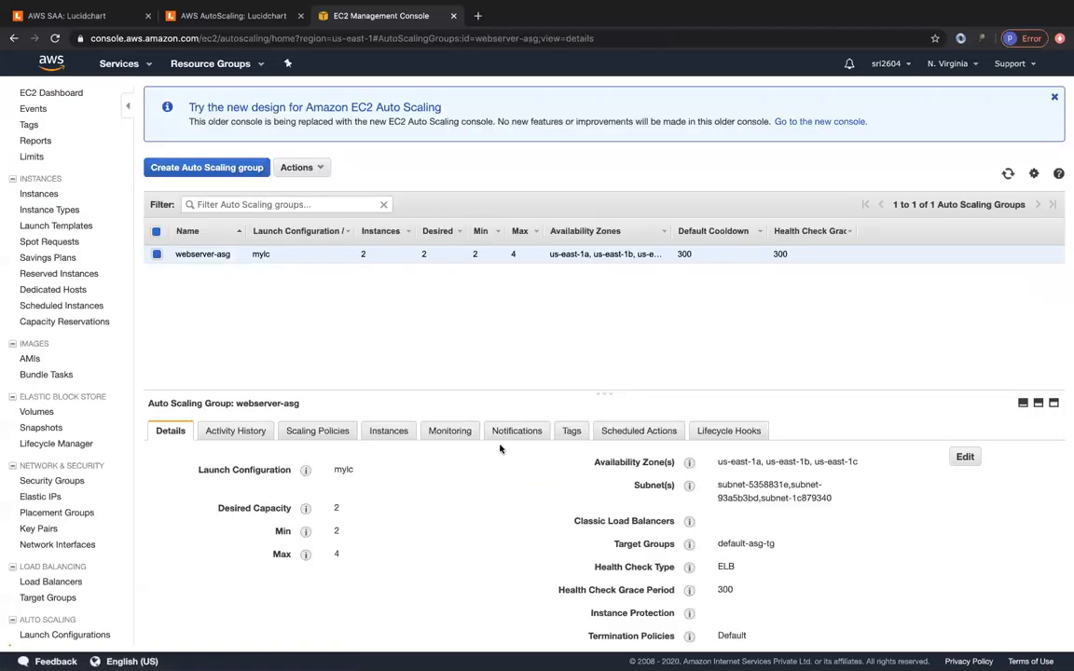
- Refresh Activity History until both webserver-asg launches show Successful, then view the Details tab
{"action": "left_click", "coordinate": [227, 434]}
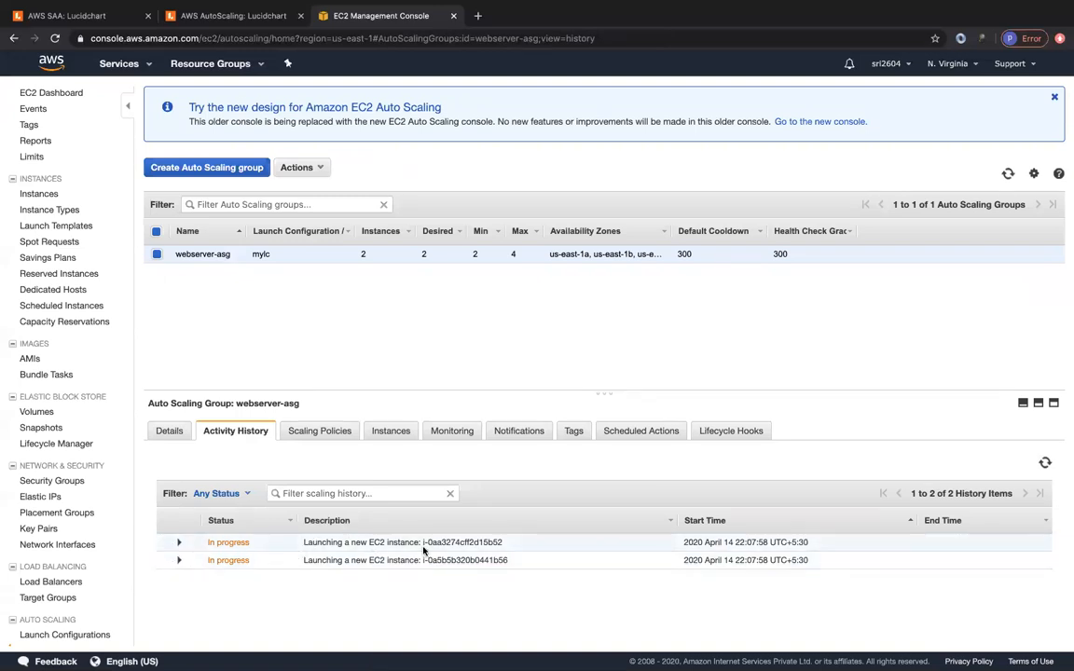
{"action": "double_click", "coordinate": [427, 256]}
{"action": "left_click", "coordinate": [427, 269]}
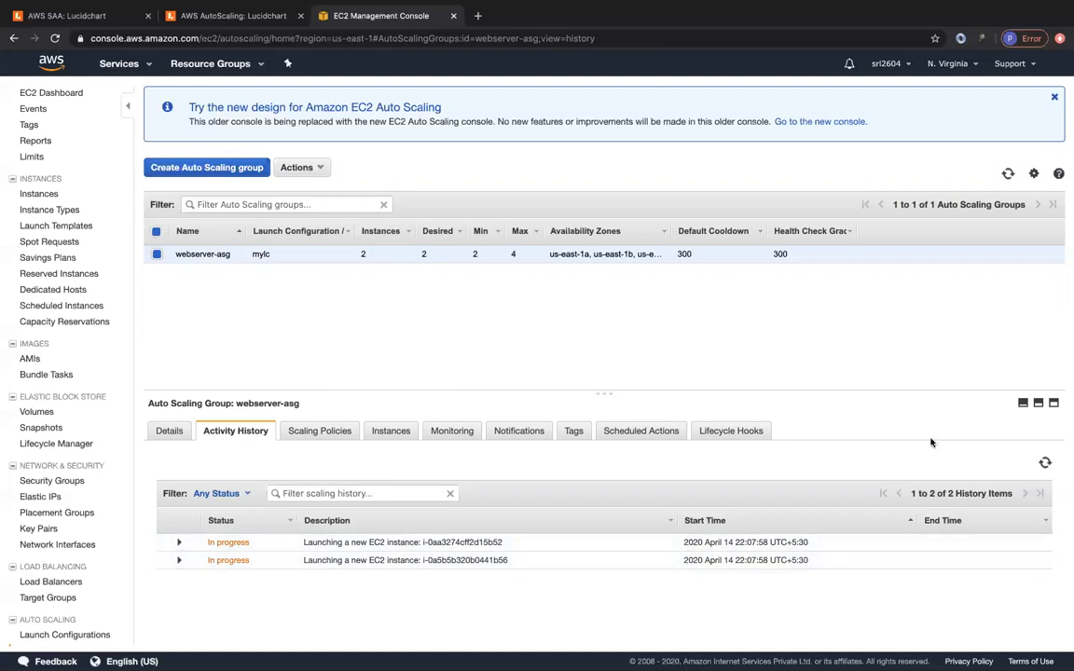
{"action": "left_click", "coordinate": [1045, 464]}
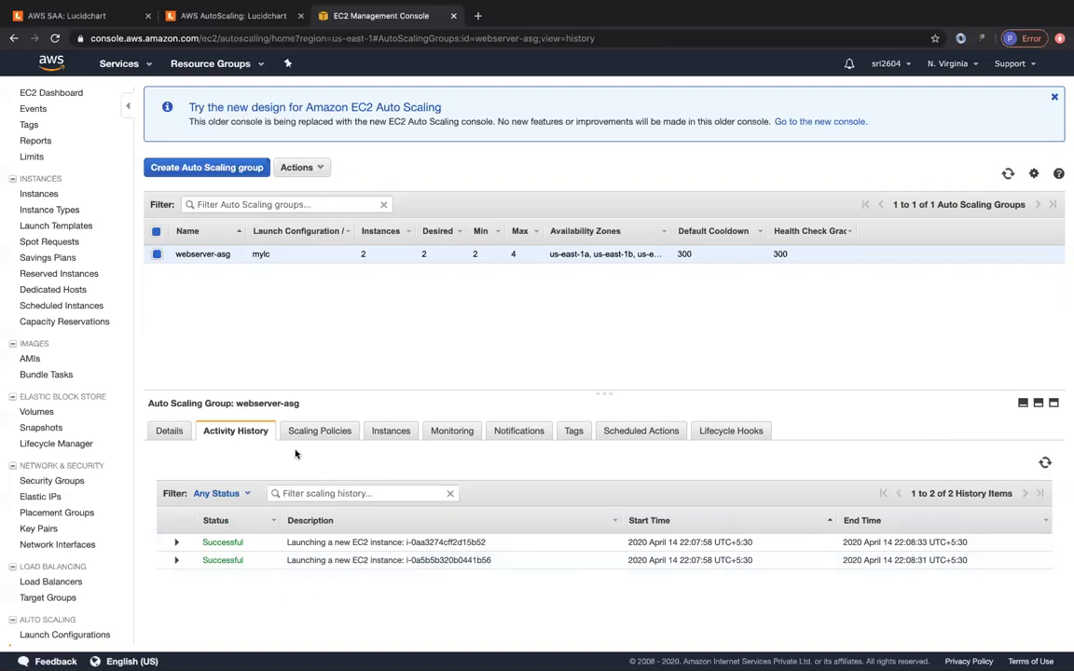
{"action": "triple_click", "coordinate": [603, 337]}
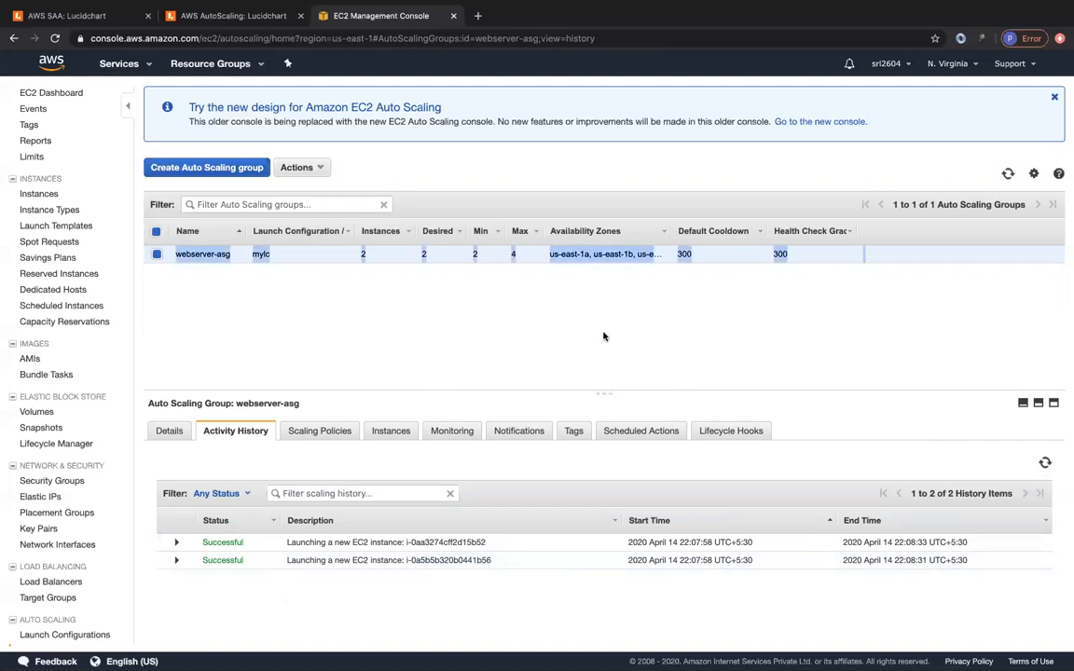
{"action": "left_click_drag", "start_coordinate": [604, 393], "coordinate": [602, 293]}
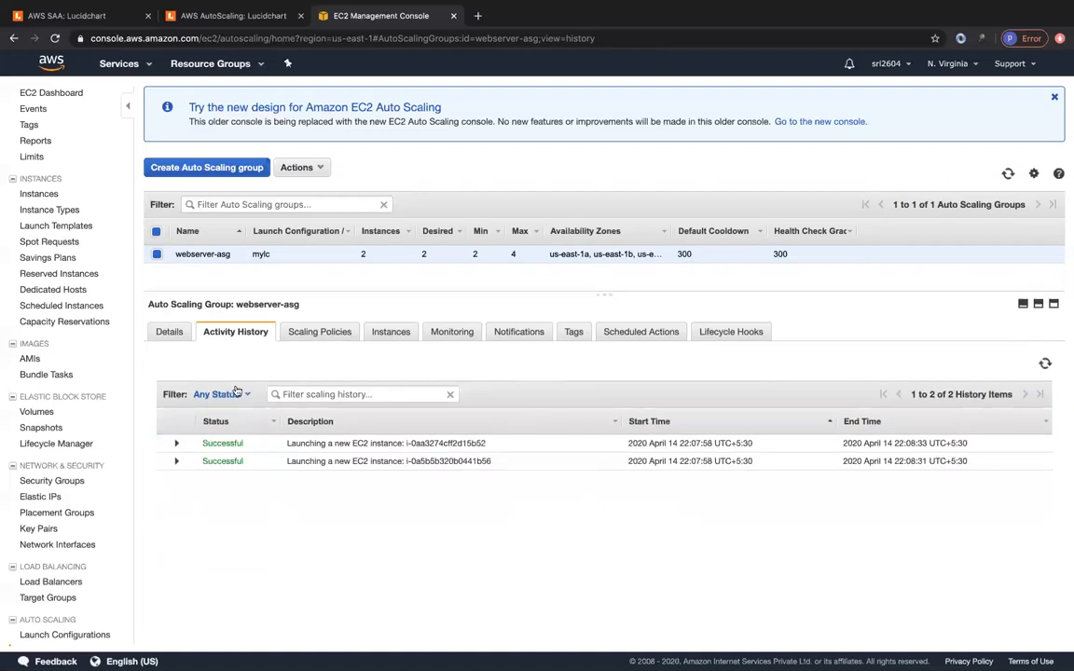
{"action": "left_click", "coordinate": [170, 335]}
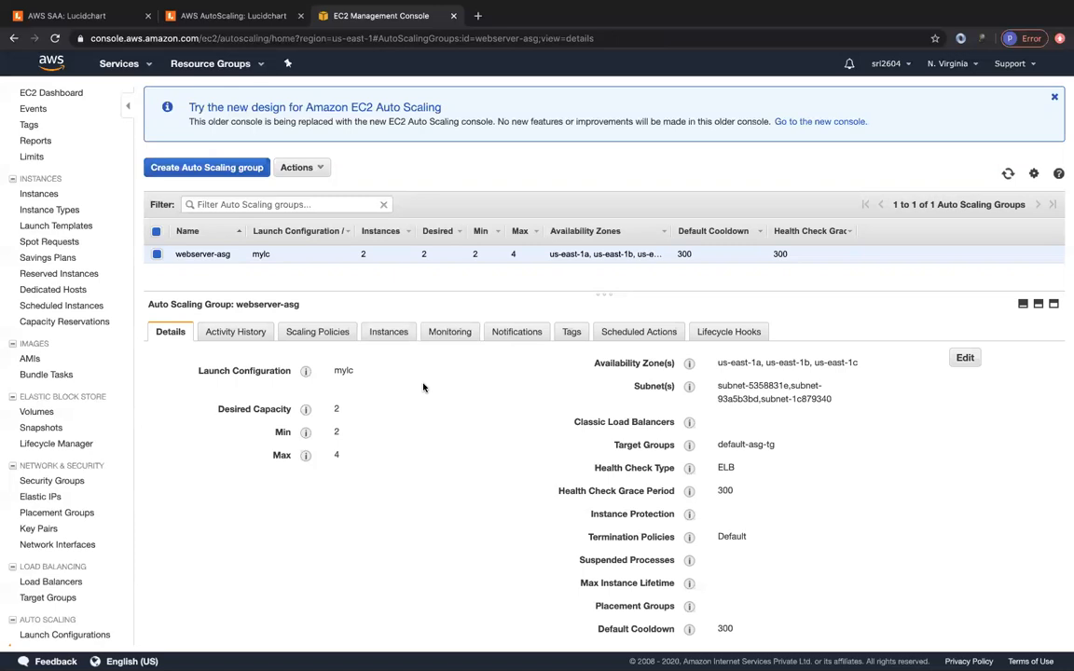
- Open webserver-asg's settings, keep mylc as launch configuration, save unchanged, and view Activity History
{"action": "left_click", "coordinate": [965, 357]}
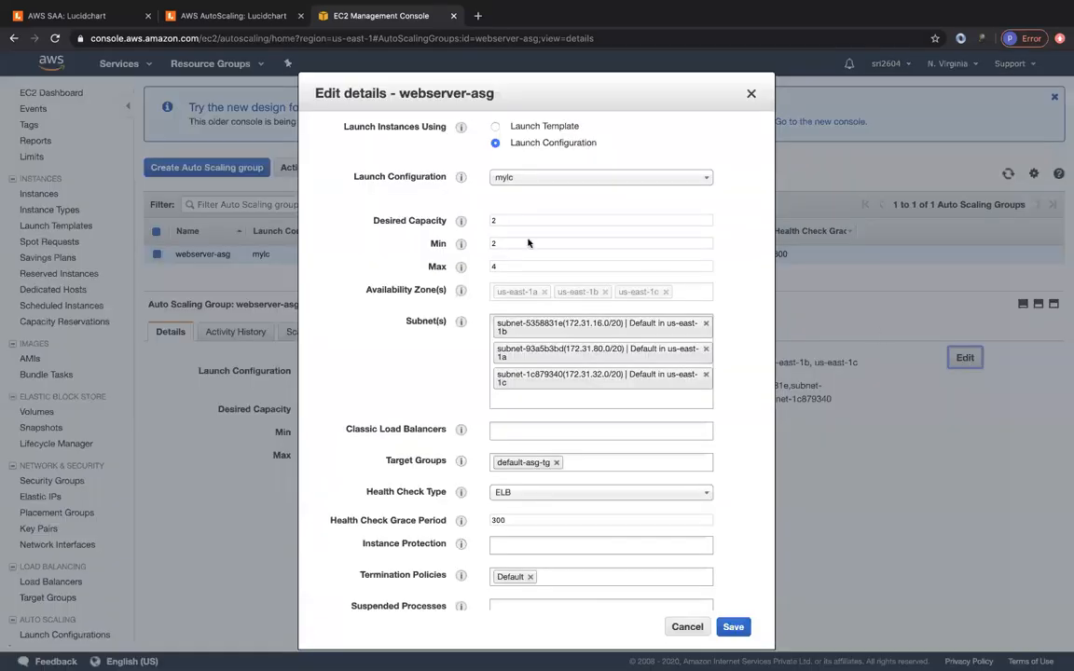
{"action": "left_click", "coordinate": [509, 177]}
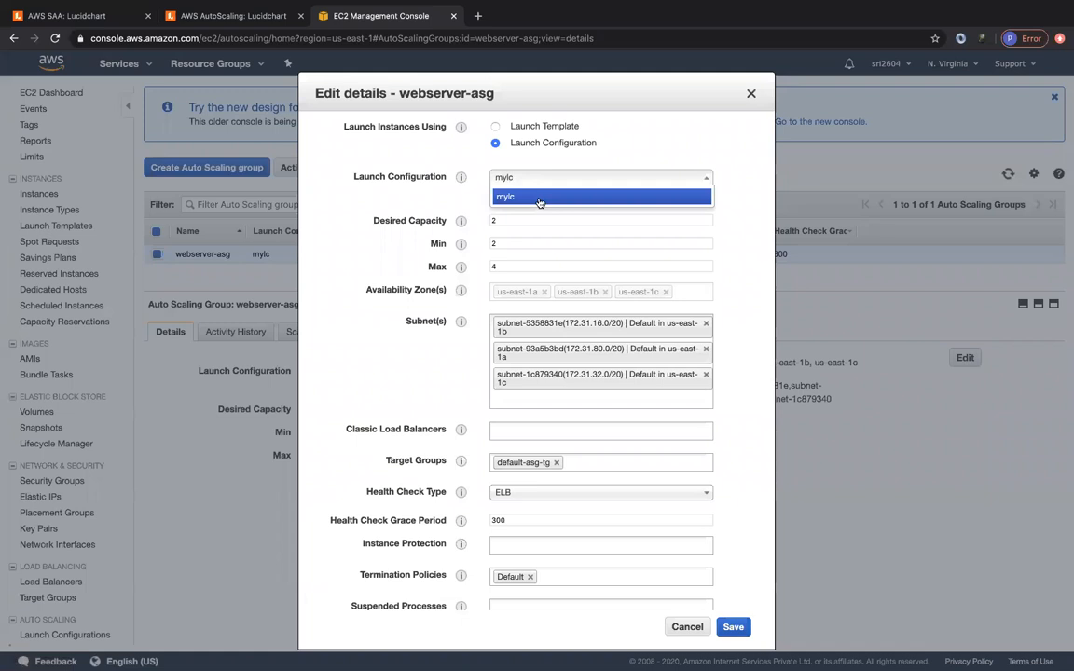
{"action": "left_click", "coordinate": [428, 195]}
{"action": "left_click", "coordinate": [733, 627]}
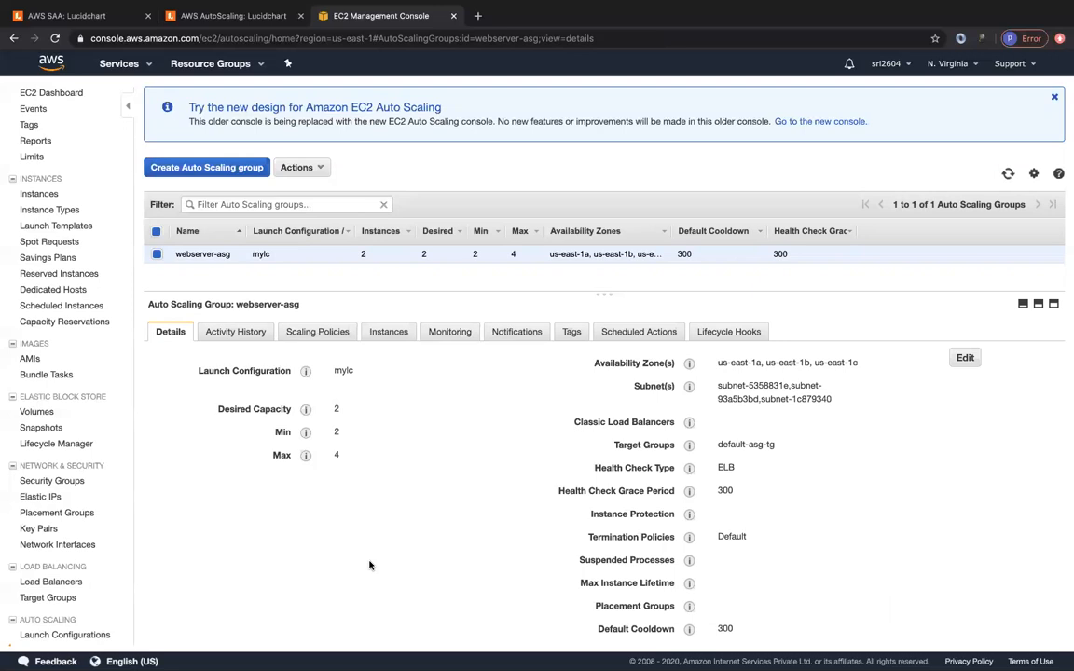
{"action": "left_click", "coordinate": [230, 334]}
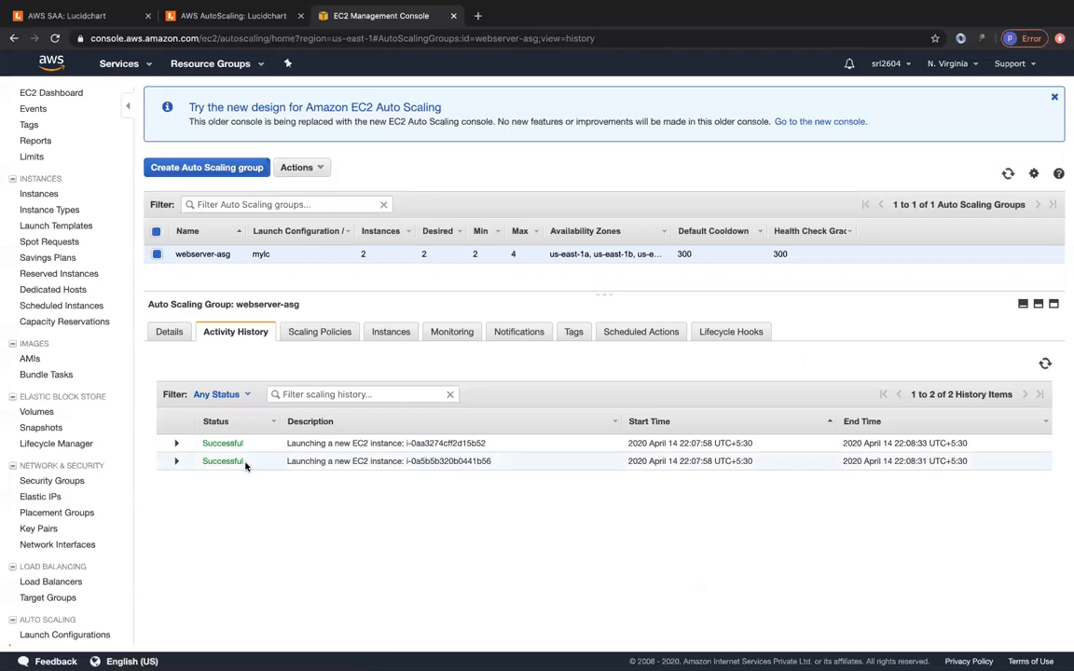
- Check webserver-asg's scaling policies and instances, viewing Actions for instance i-0a5b5b320b0441b56
{"action": "left_click", "coordinate": [308, 337]}
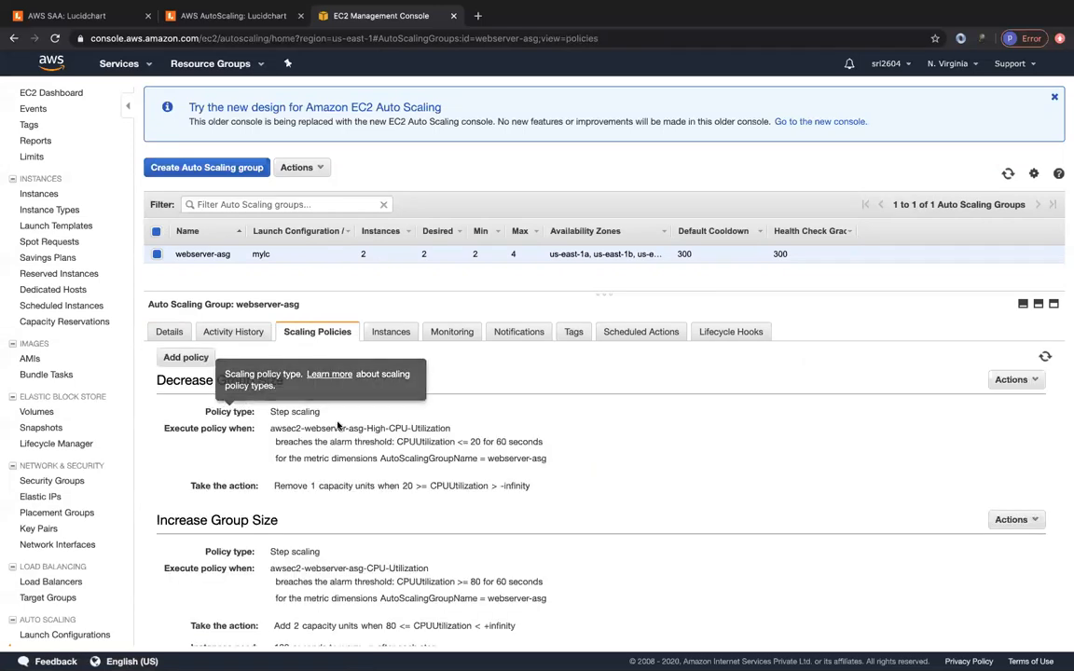
{"action": "left_click", "coordinate": [389, 333]}
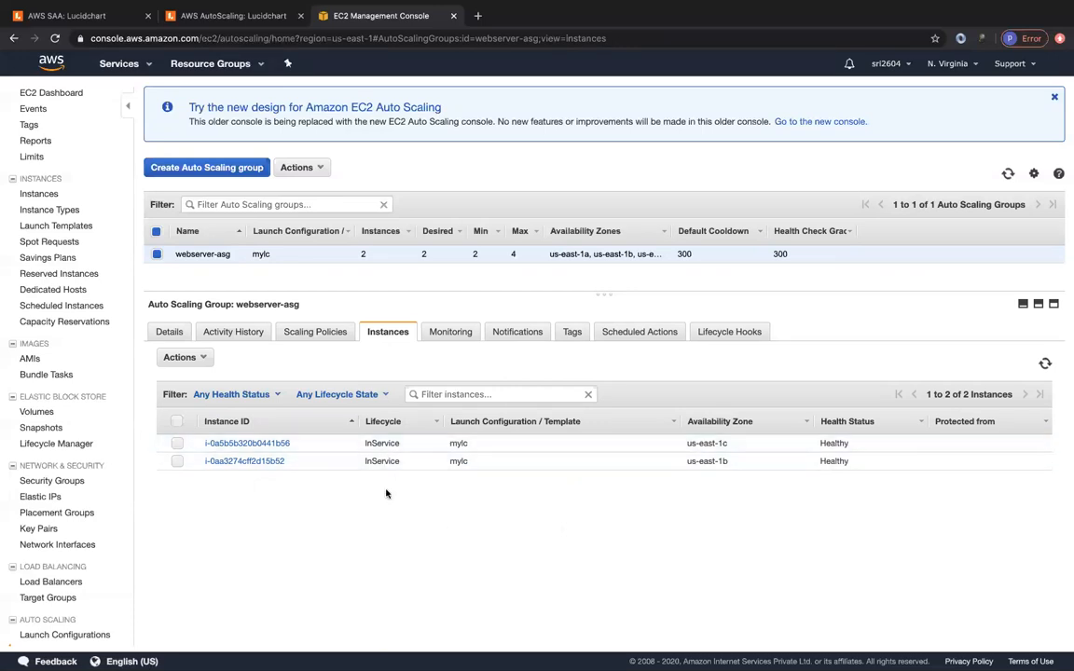
{"action": "left_click", "coordinate": [177, 444]}
{"action": "left_click", "coordinate": [181, 358]}
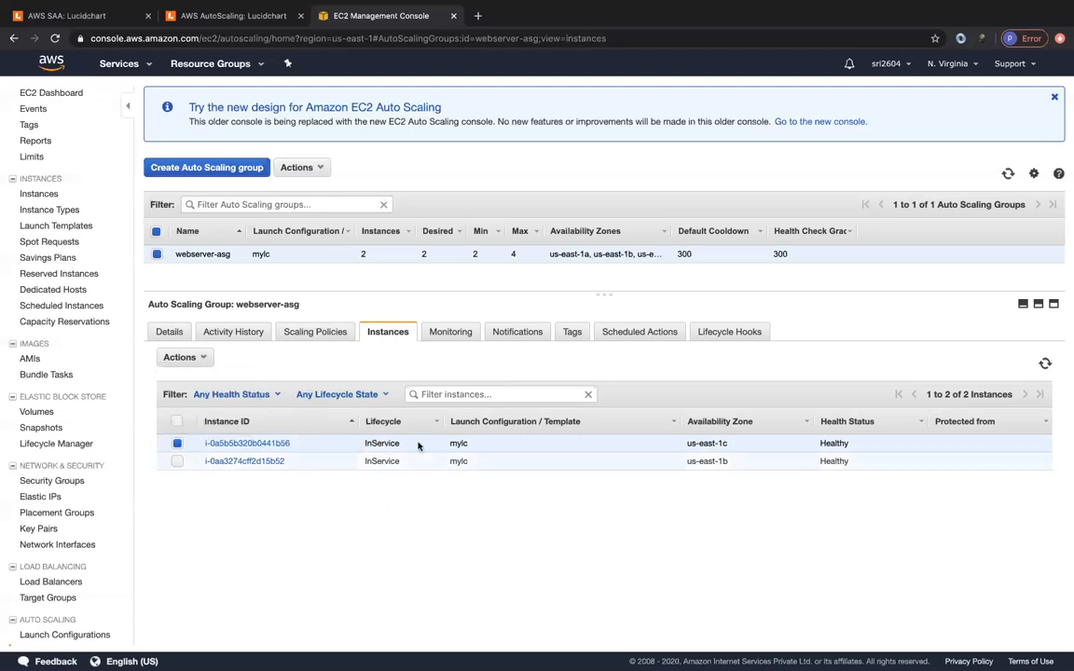
- Review the group's monitoring metrics, notification settings and empty scheduled actions list
{"action": "left_click", "coordinate": [438, 335]}
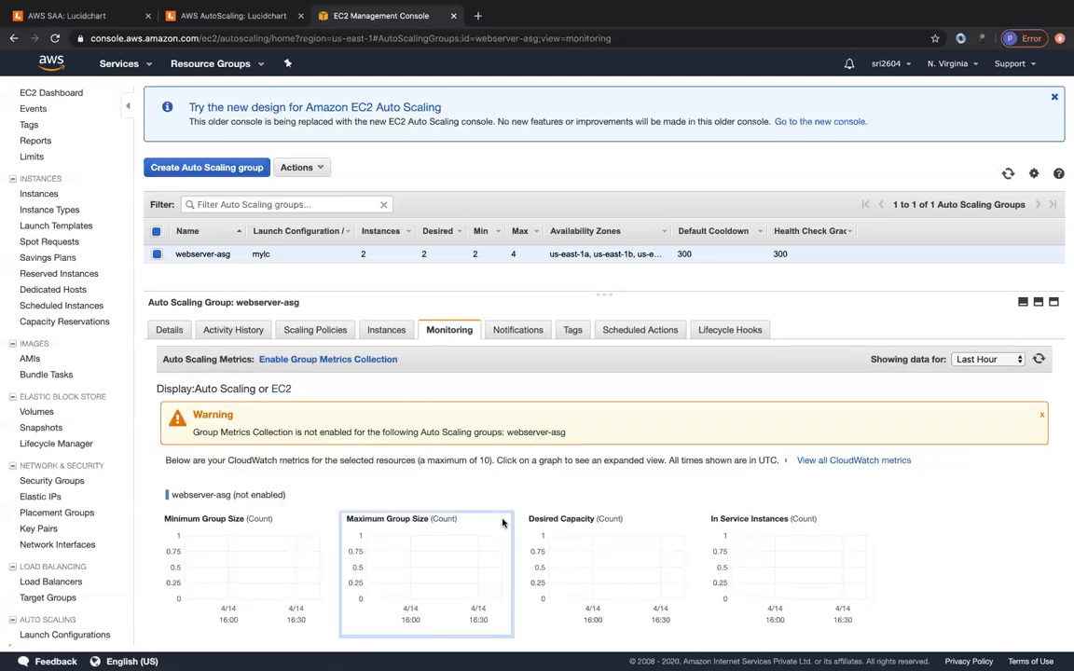
{"action": "scroll", "coordinate": [504, 519], "scroll_direction": "down", "scroll_amount": 5}
{"action": "scroll", "coordinate": [503, 523], "scroll_direction": "down", "scroll_amount": 2}
{"action": "scroll", "coordinate": [502, 523], "scroll_direction": "up", "scroll_amount": 6}
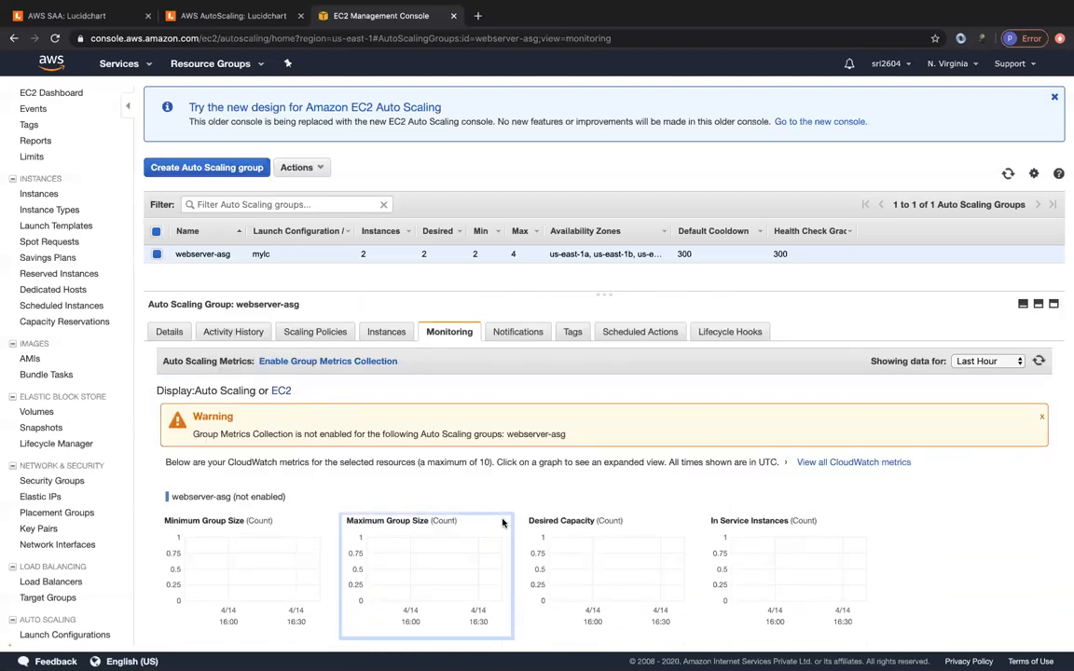
{"action": "left_click", "coordinate": [522, 333]}
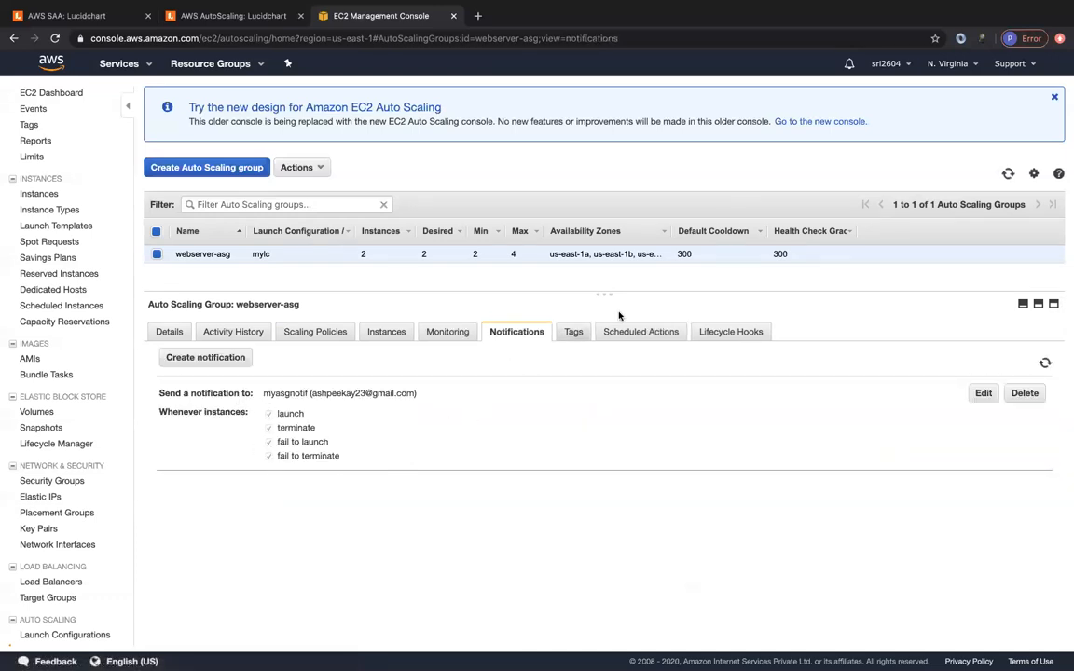
{"action": "left_click", "coordinate": [644, 333]}
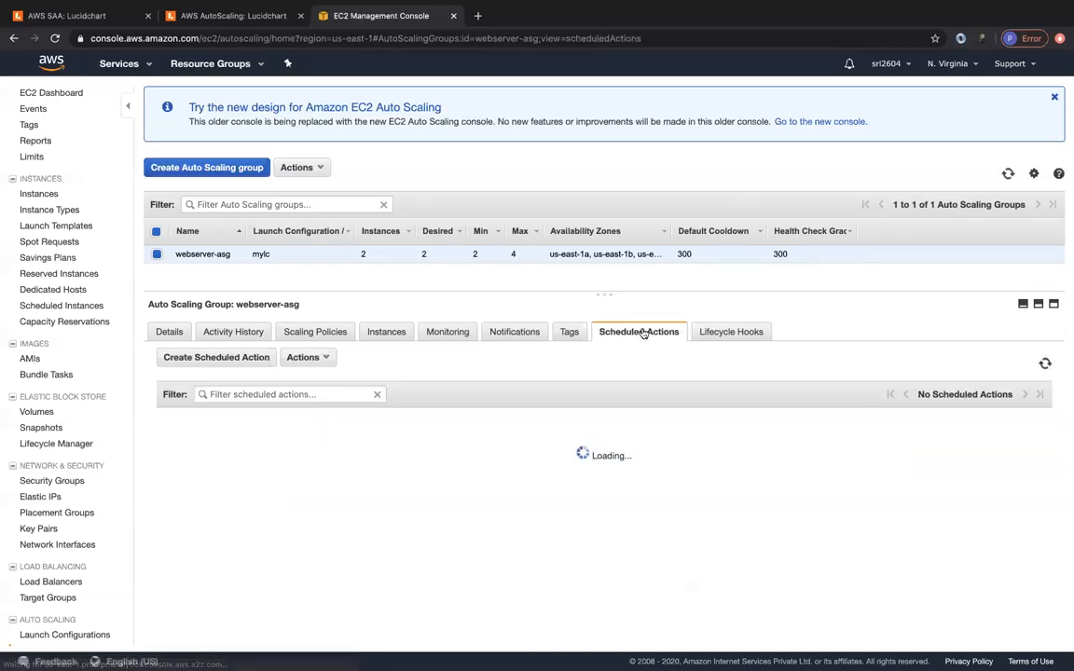
- Start a scheduled action and try the Cron recurrence, then set recurrence back to Once
{"action": "left_click", "coordinate": [216, 360]}
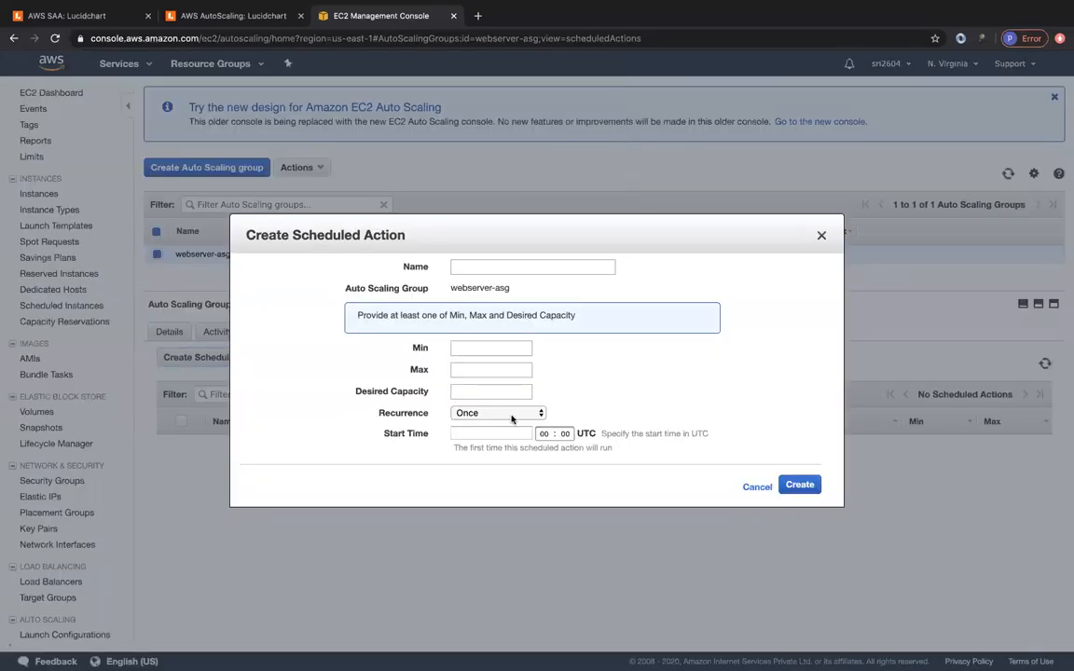
{"action": "left_click", "coordinate": [469, 413]}
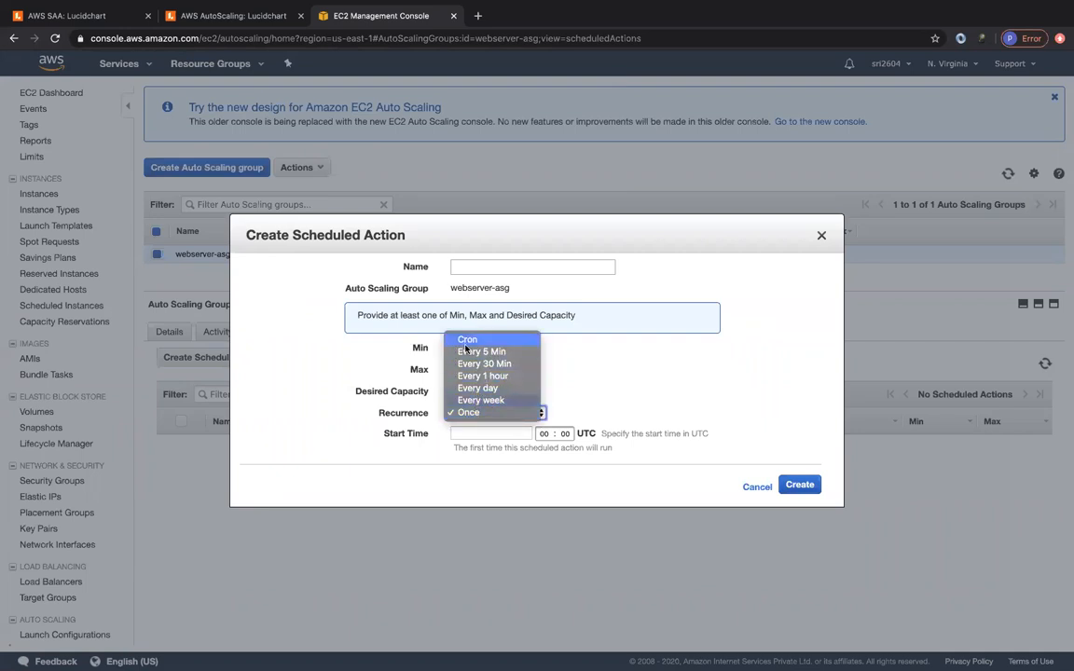
{"action": "left_click", "coordinate": [466, 342]}
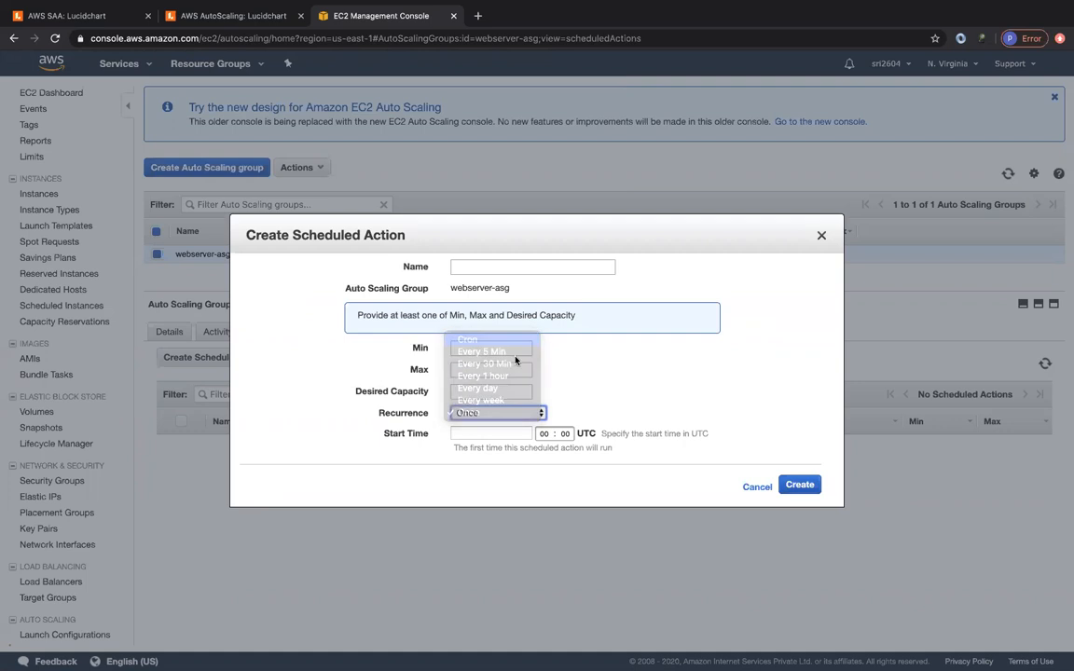
{"action": "left_click", "coordinate": [518, 421]}
{"action": "left_click", "coordinate": [467, 488]}
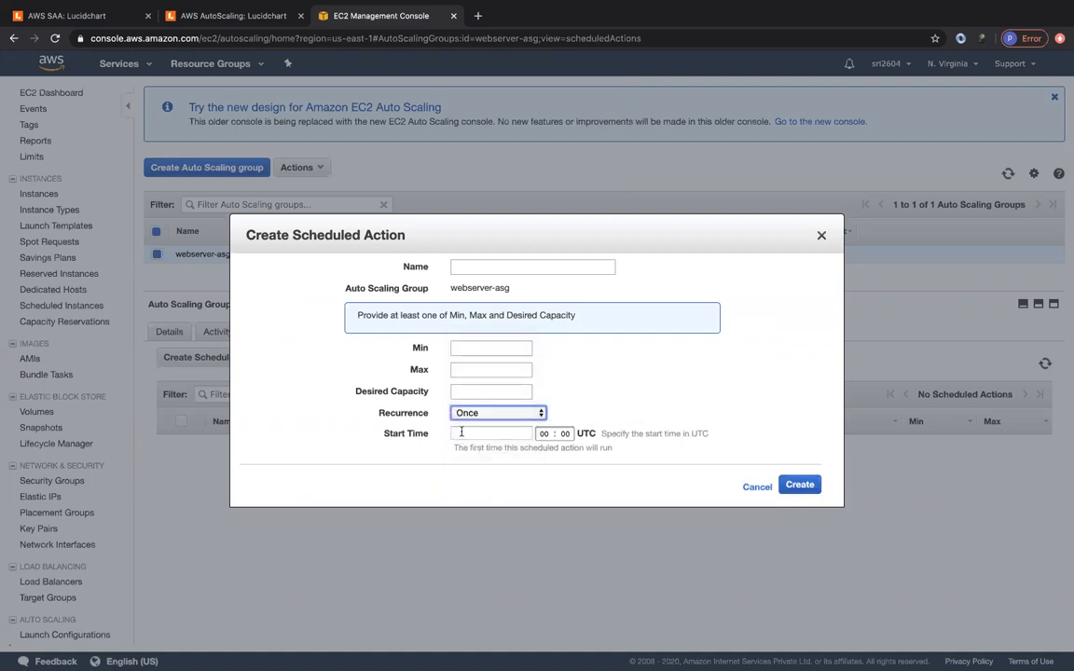
- Look at the start-time calendar, discard the scheduled action, and show the empty lifecycle hooks
{"action": "left_click", "coordinate": [464, 432]}
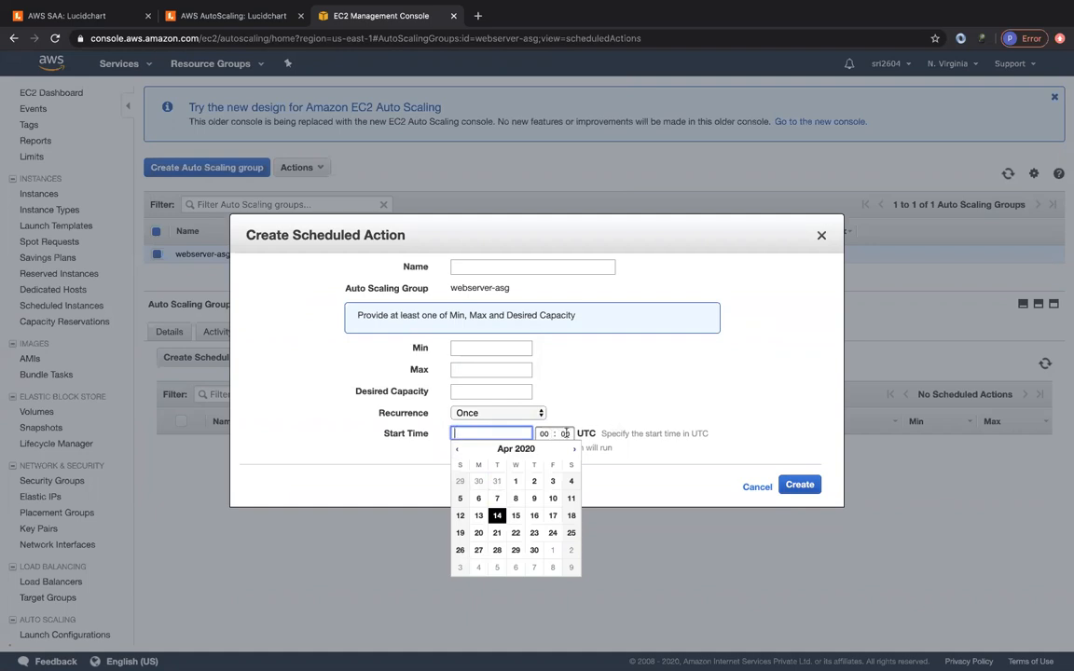
{"action": "left_click", "coordinate": [623, 460]}
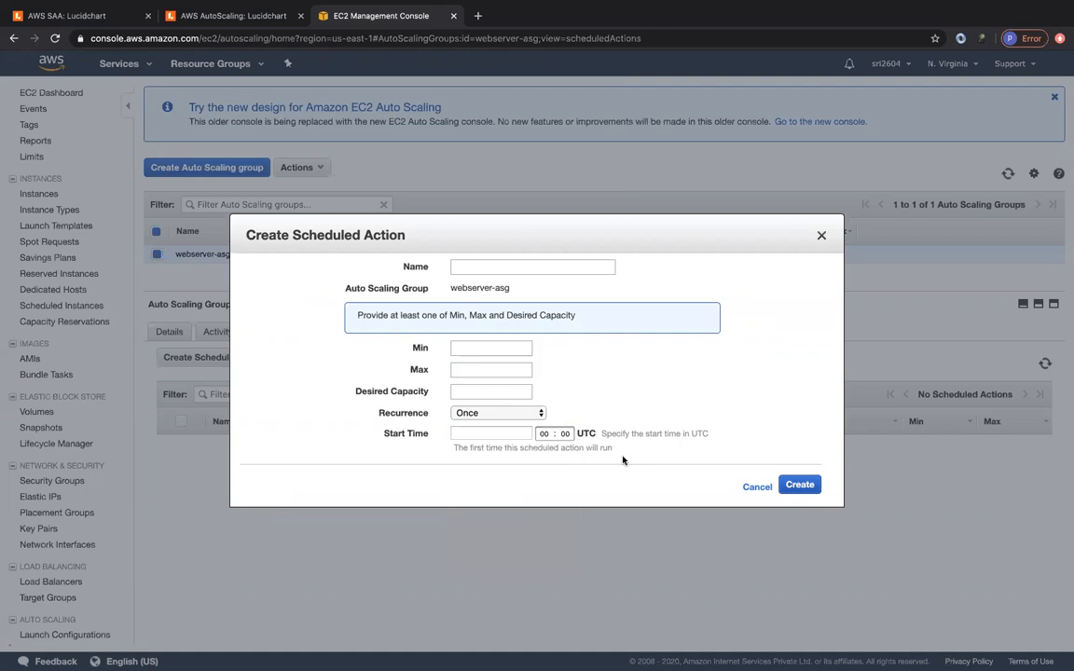
{"action": "left_click", "coordinate": [746, 487]}
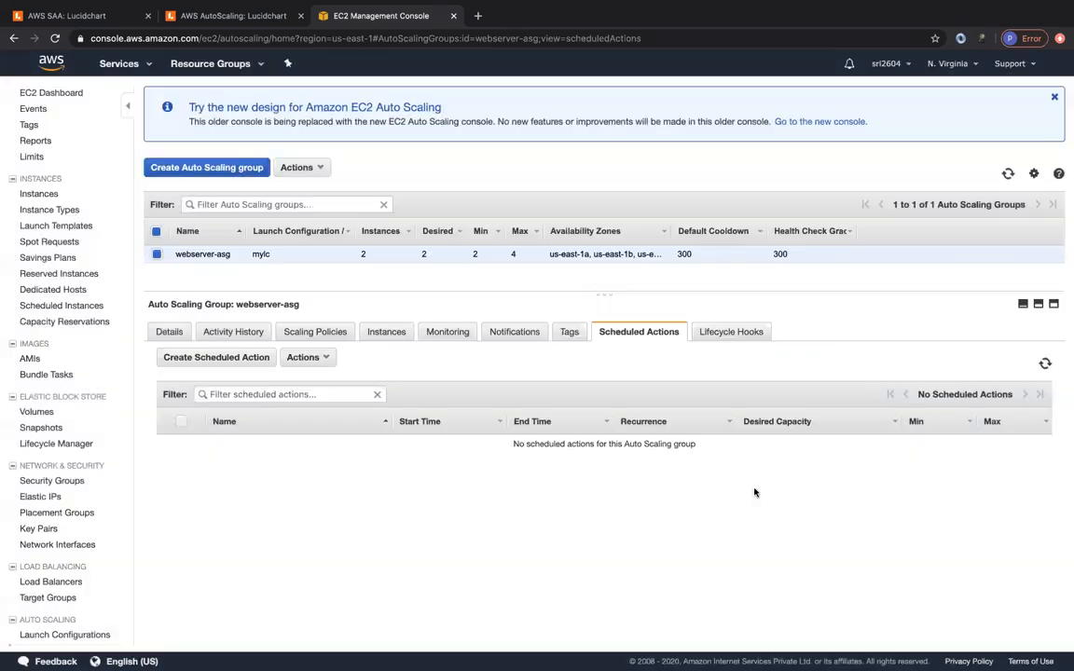
{"action": "left_click", "coordinate": [720, 334]}
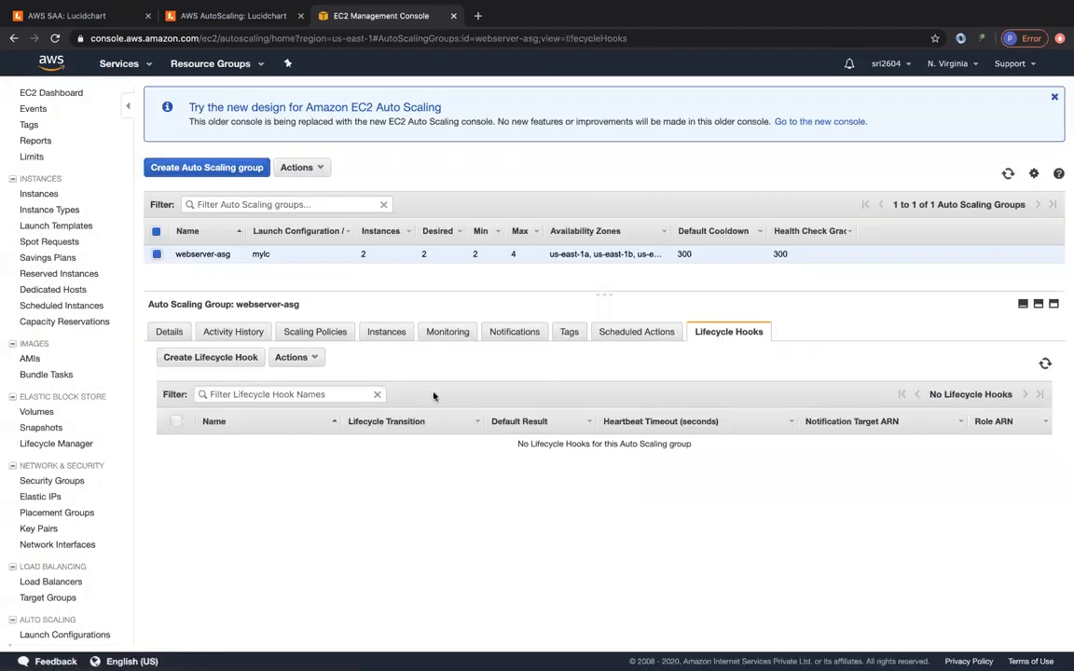
- Start a lifecycle hook with Instance Launch as the transition, then cancel it unsaved
{"action": "left_click", "coordinate": [211, 358]}
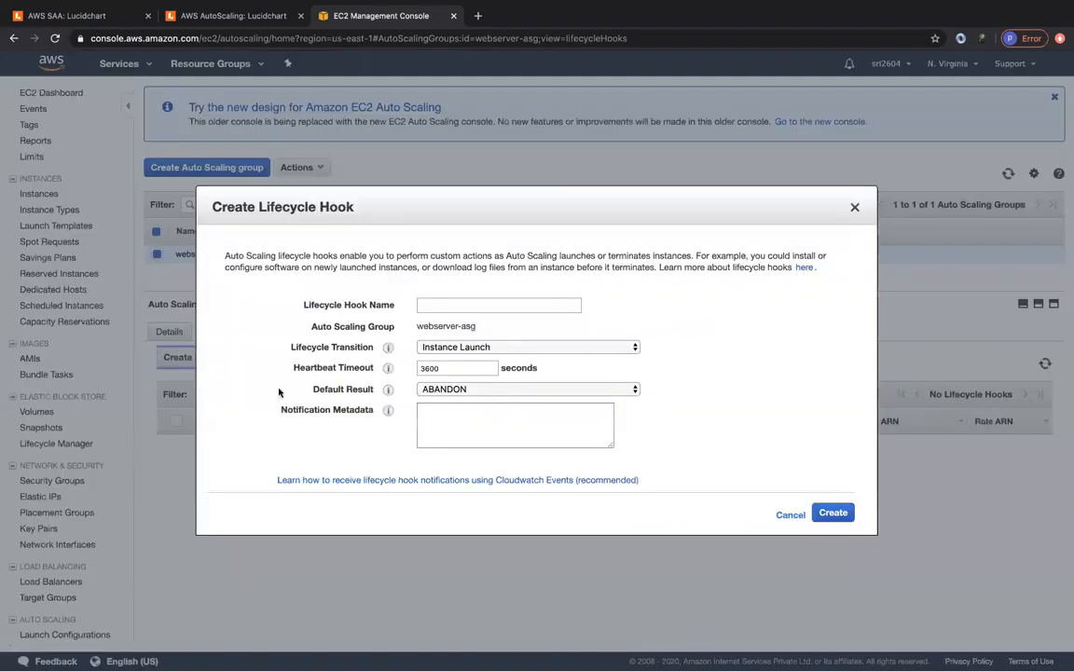
{"action": "left_click", "coordinate": [510, 349]}
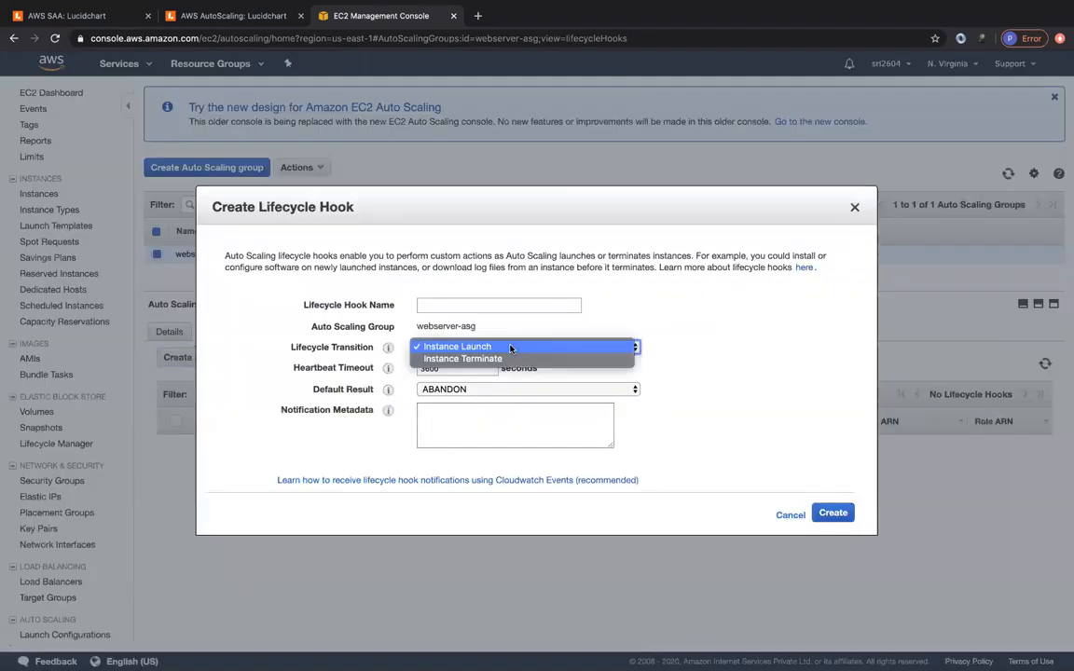
{"action": "left_click", "coordinate": [510, 347]}
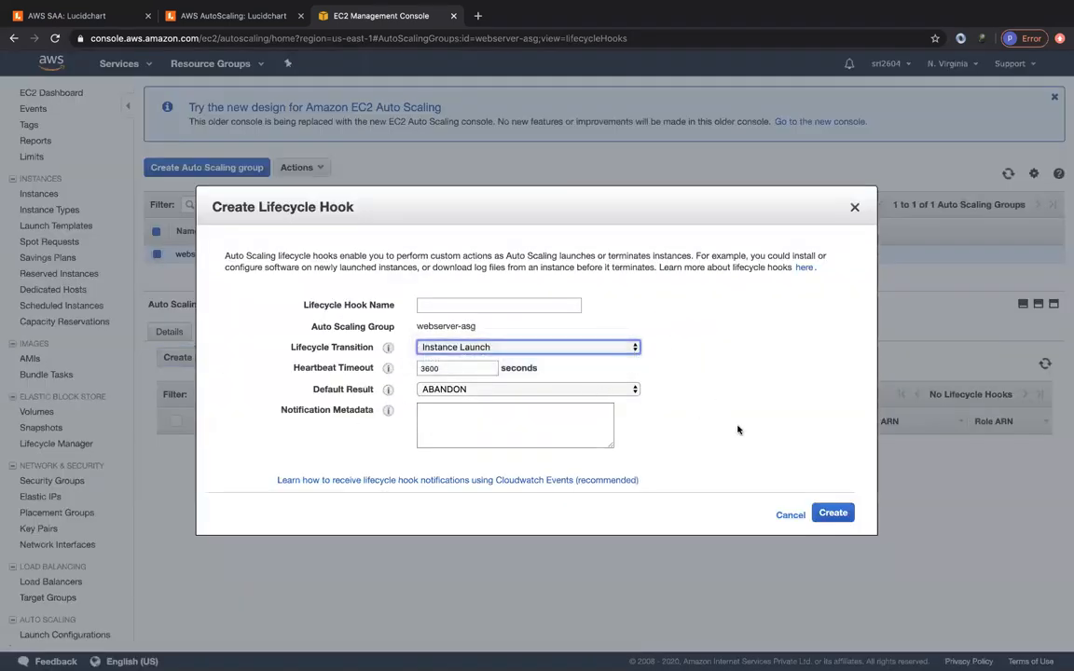
{"action": "left_click", "coordinate": [790, 515]}
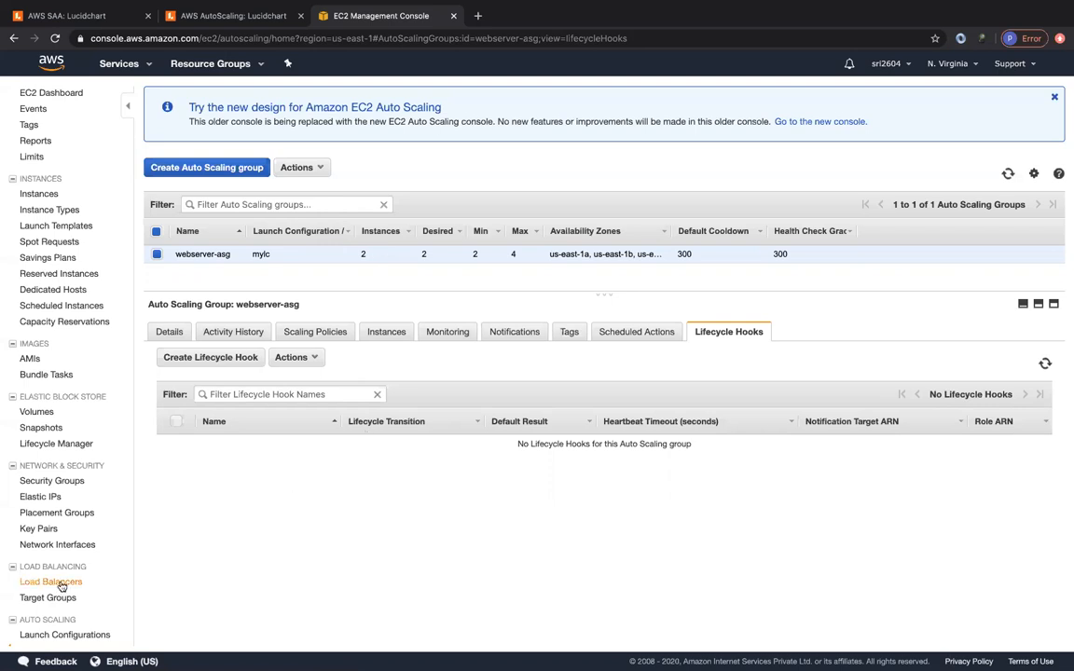
{"action": "scroll", "coordinate": [59, 582], "scroll_direction": "down", "scroll_amount": 1}
- Review mylc's launch configuration details (t2.micro, monitoring and EBS optimized false), then go to Instances
{"action": "left_click", "coordinate": [52, 622]}
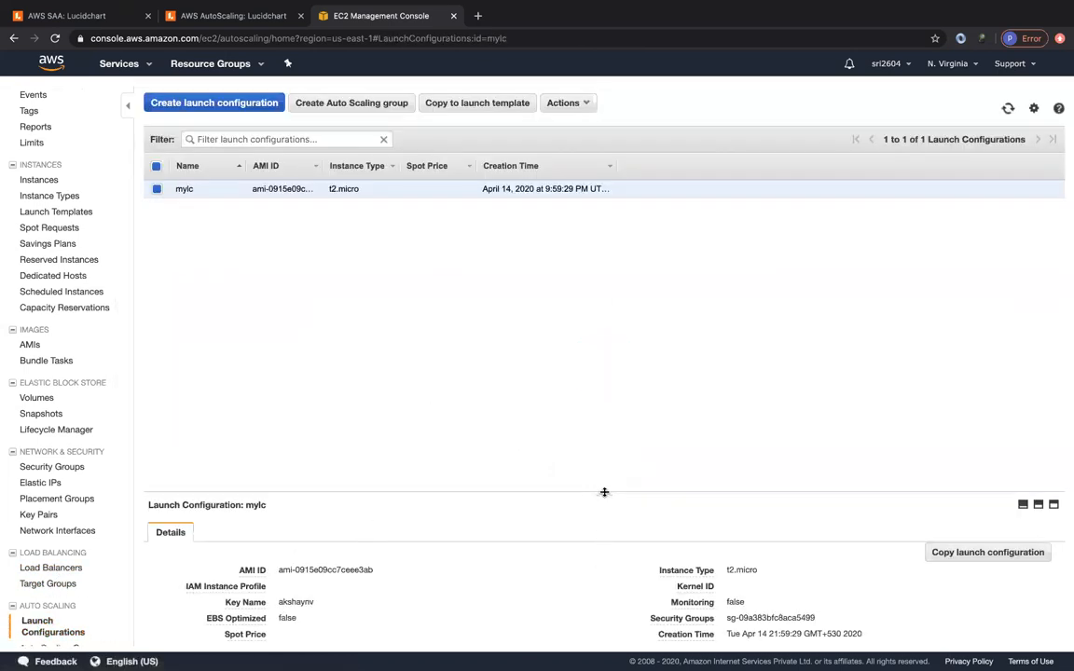
{"action": "left_click_drag", "start_coordinate": [604, 497], "coordinate": [629, 299]}
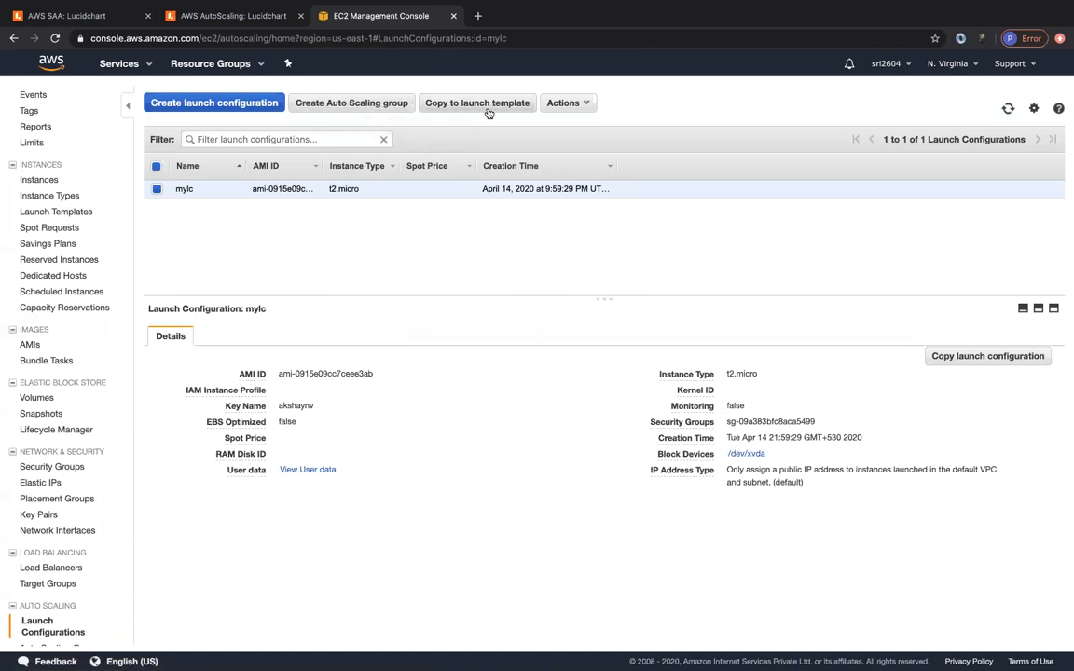
{"action": "left_click", "coordinate": [570, 106]}
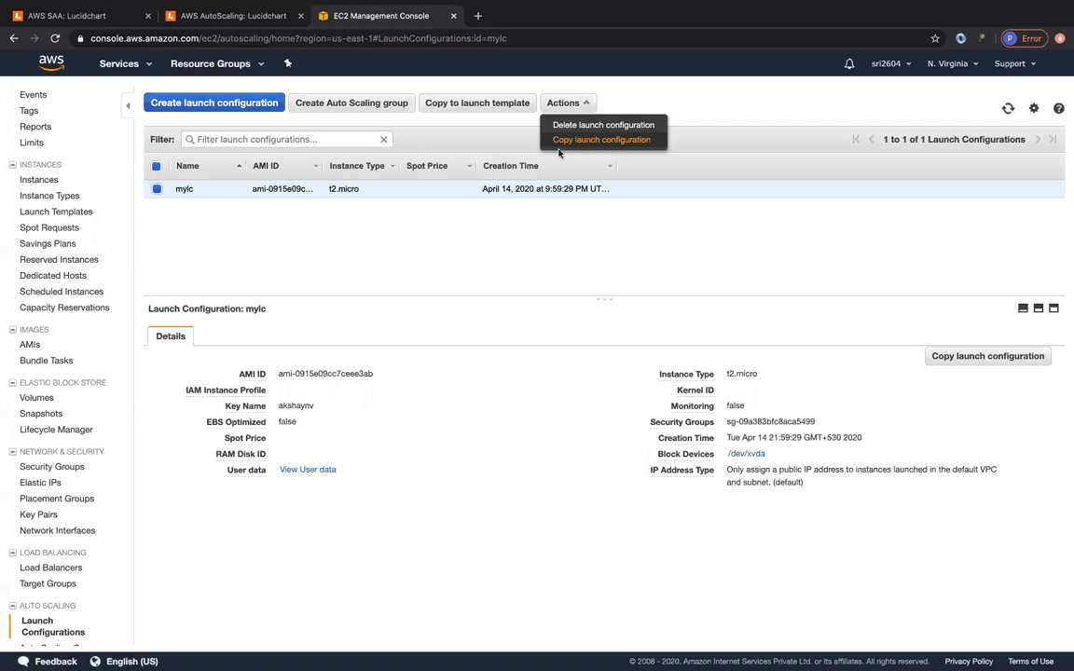
{"action": "left_click", "coordinate": [305, 269]}
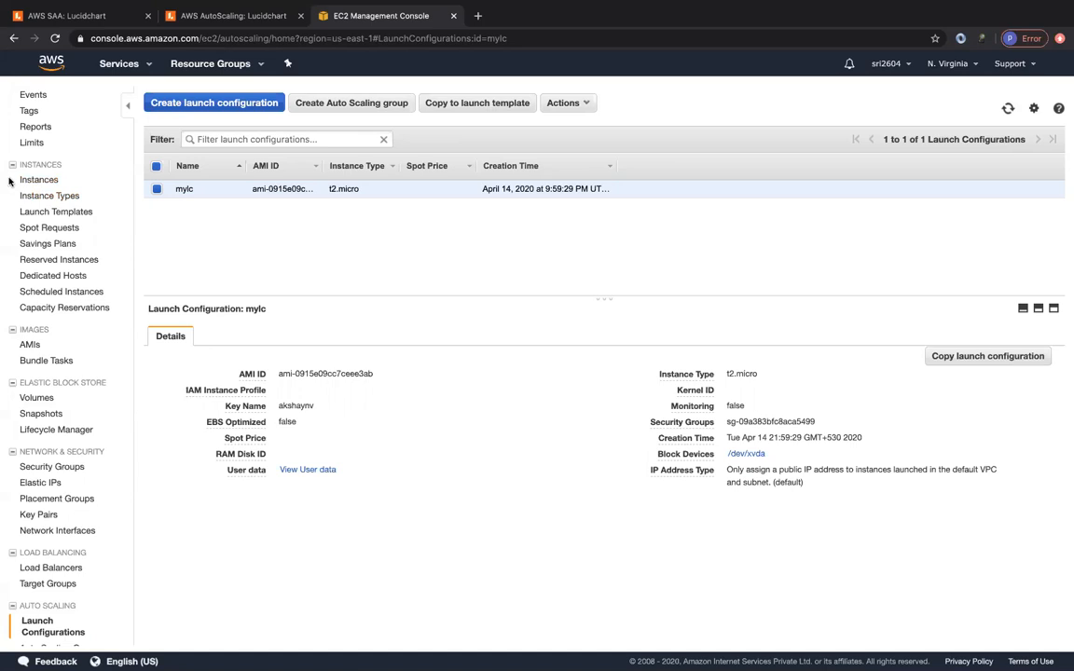
{"action": "left_click", "coordinate": [37, 179]}
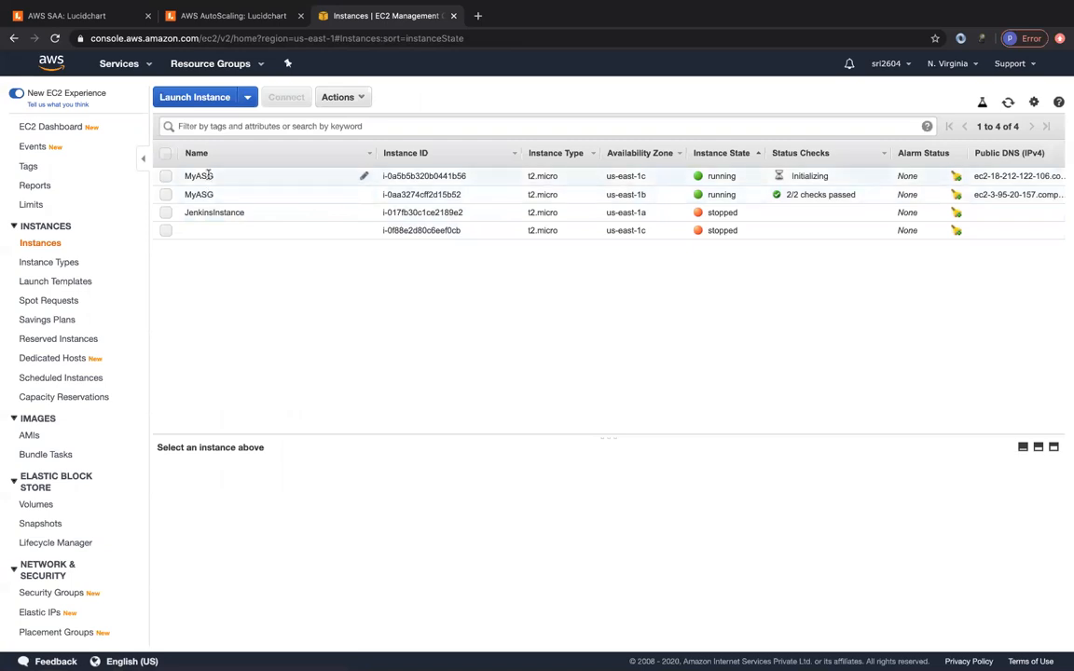
- Confirm both MyASG targets of default-asg-tg are healthy, then view the myALB load balancer
{"action": "scroll", "coordinate": [64, 465], "scroll_direction": "down", "scroll_amount": 3}
{"action": "left_click", "coordinate": [81, 581]}
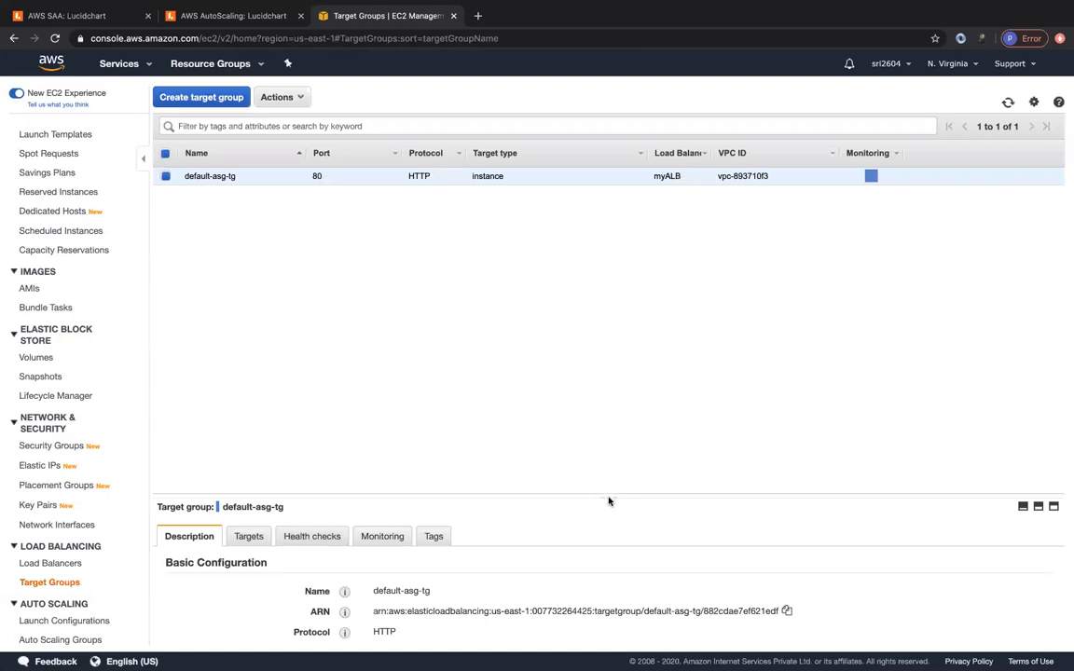
{"action": "left_click_drag", "start_coordinate": [609, 501], "coordinate": [614, 293]}
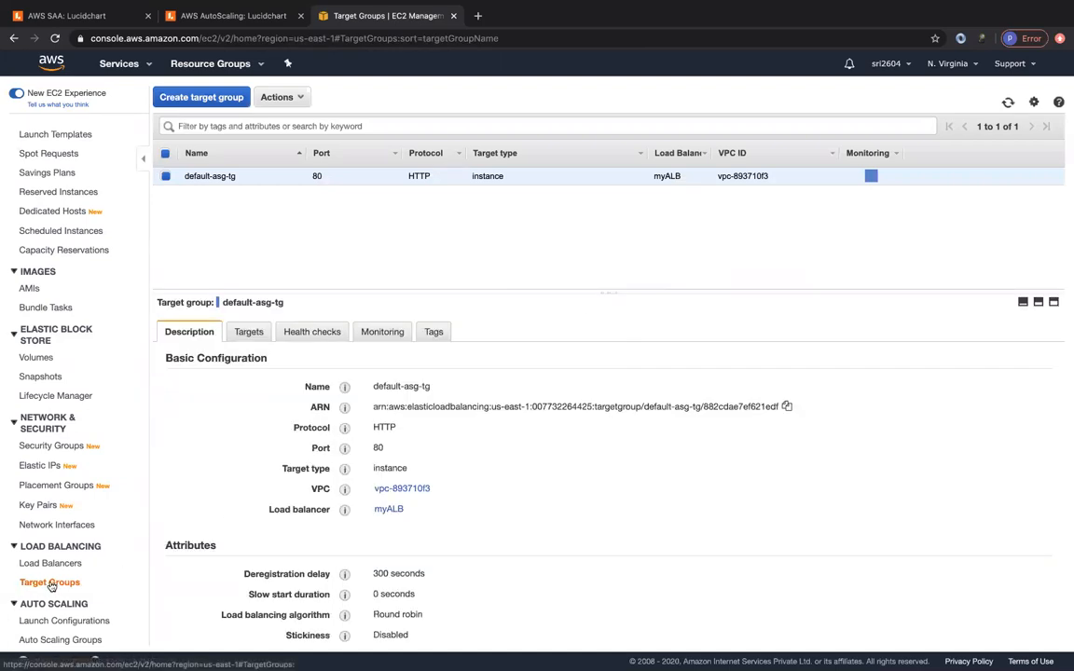
{"action": "left_click", "coordinate": [233, 333]}
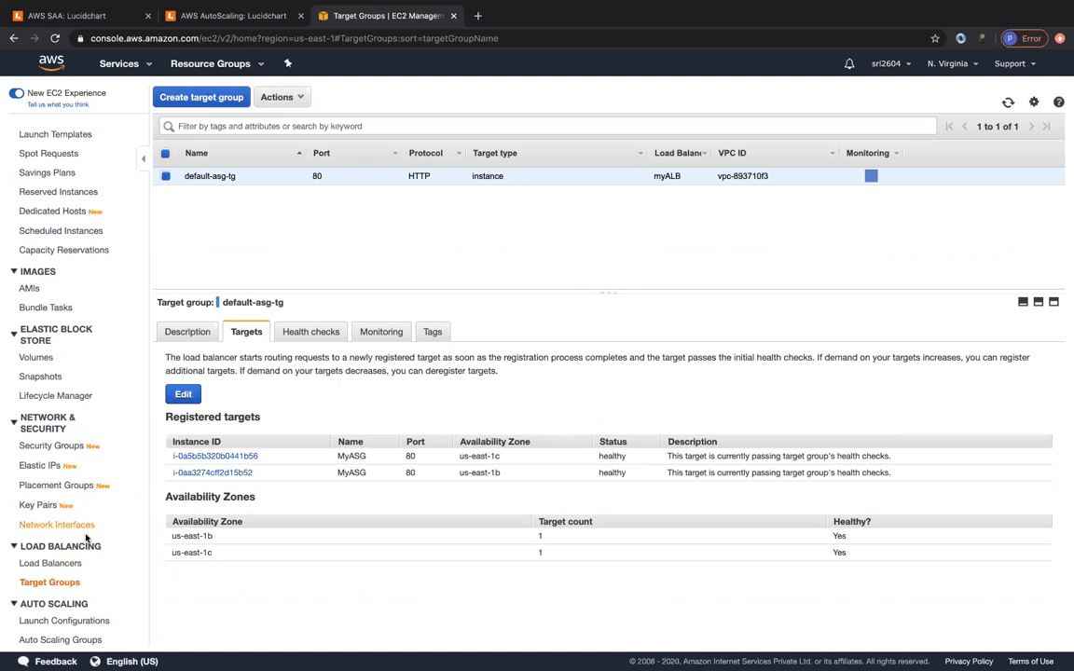
{"action": "left_click", "coordinate": [52, 564]}
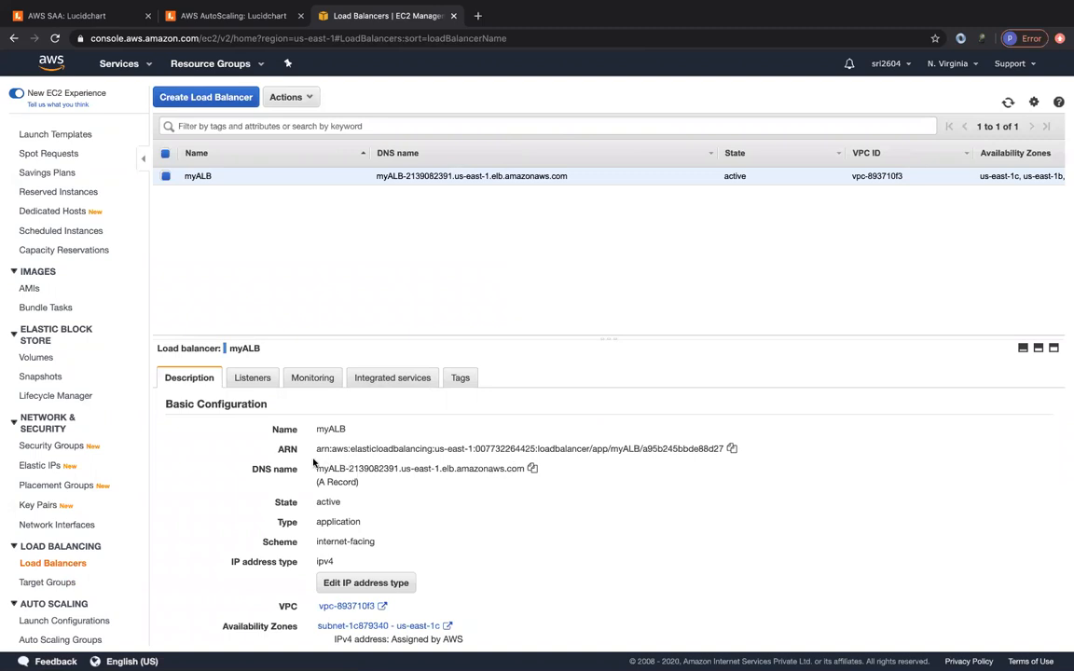
- Open myALB's DNS name myALB-2139082391.us-east-1.elb.amazonaws.com in a new tab to check the Hello World page
{"action": "left_click", "coordinate": [533, 468]}
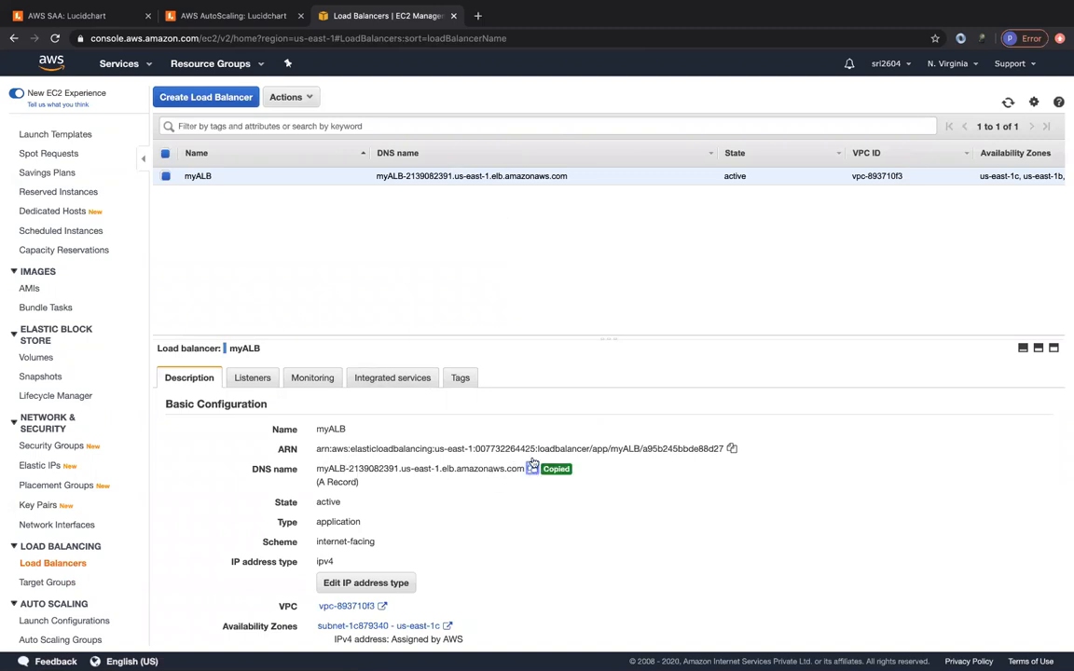
{"action": "left_click", "coordinate": [477, 15]}
{"action": "key", "text": "super+v"}
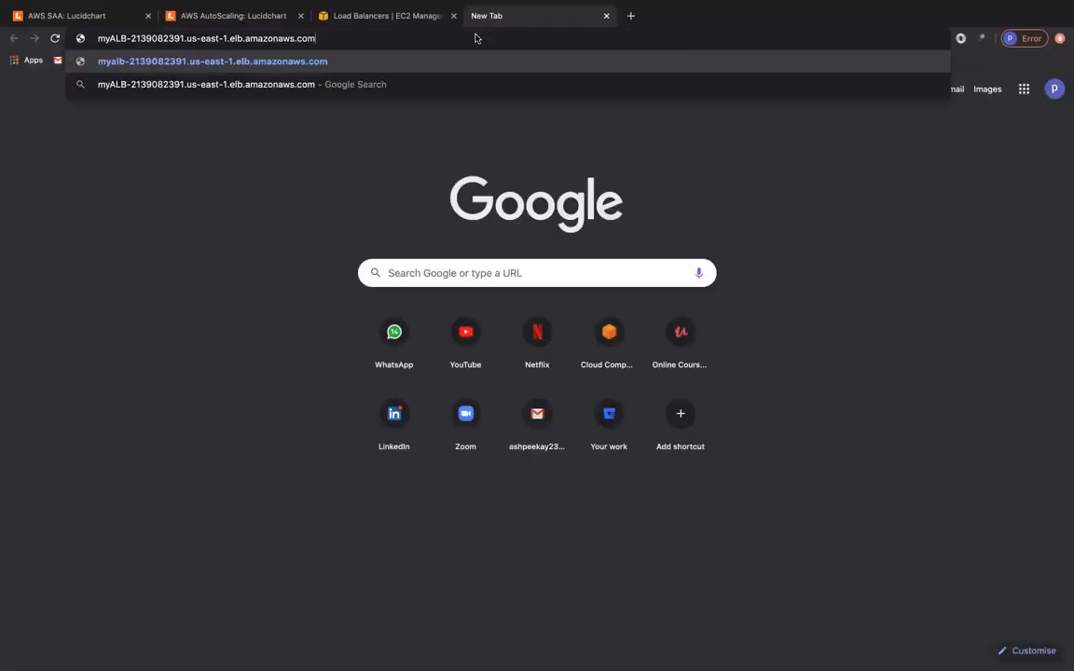
{"action": "key", "text": "Return"}
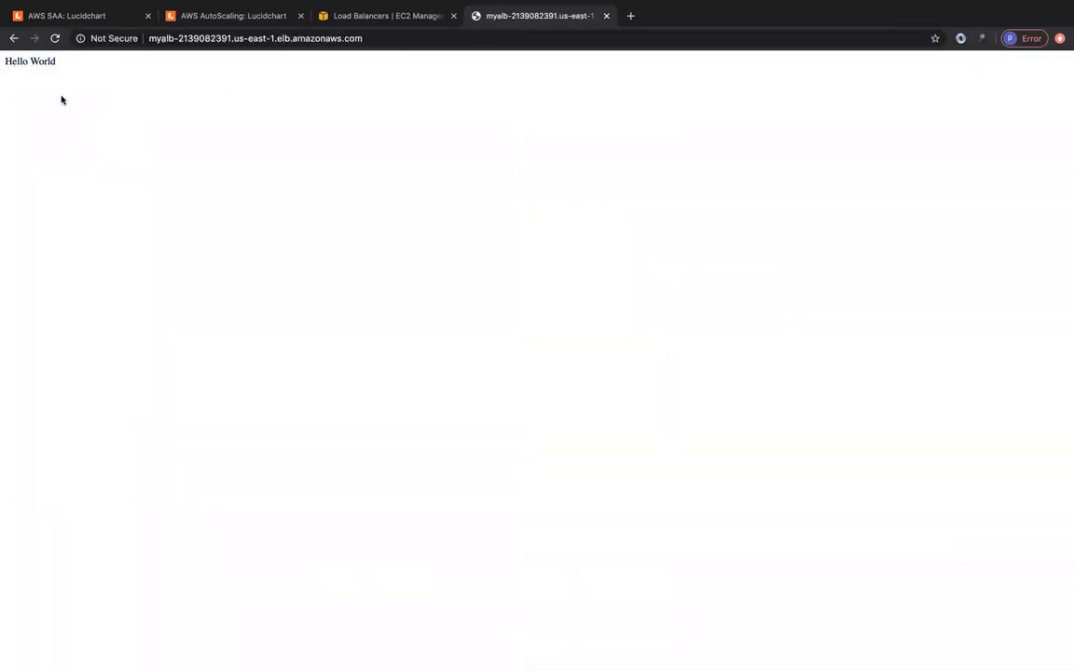
{"action": "left_click", "coordinate": [332, 21]}
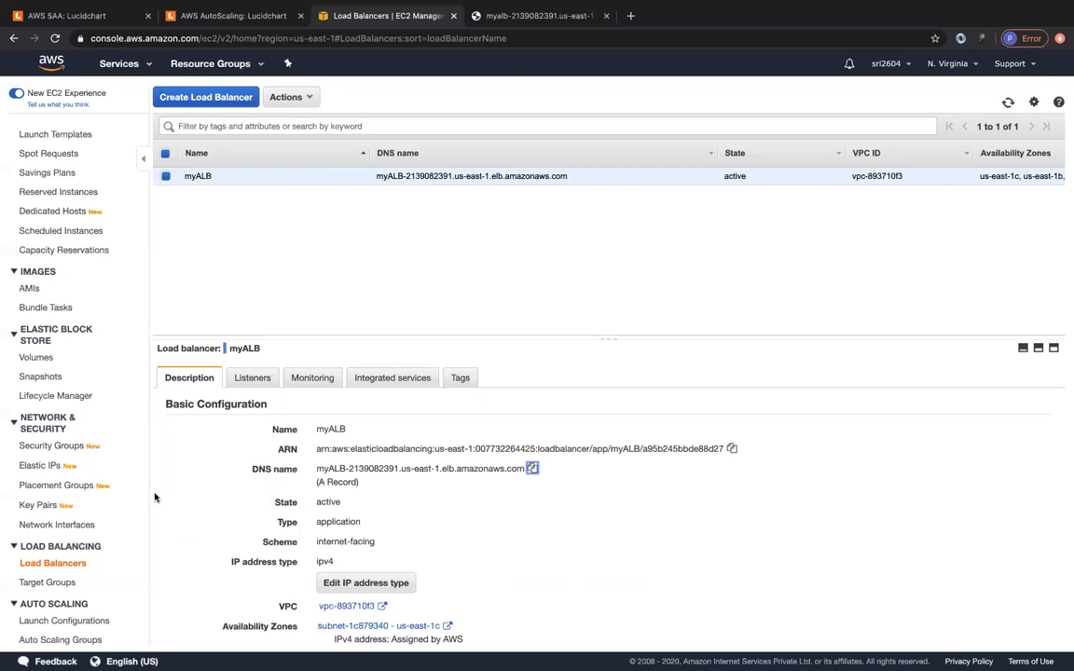
- Browse the security groups list, expanding the table to show more groups
{"action": "left_click", "coordinate": [54, 446]}
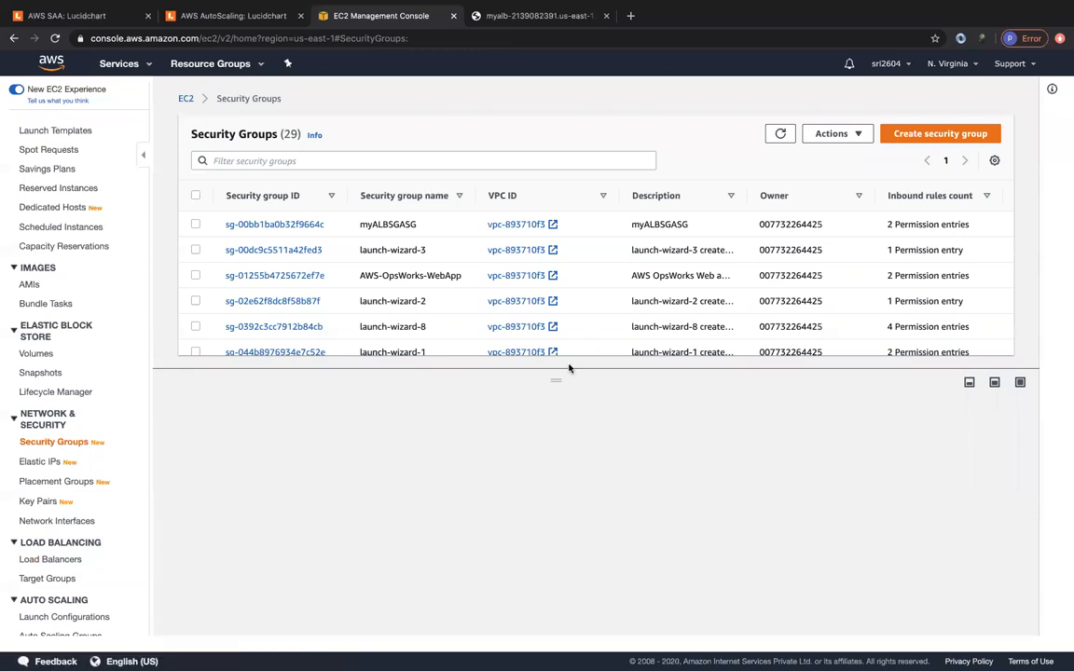
{"action": "left_click_drag", "start_coordinate": [554, 379], "coordinate": [557, 503]}
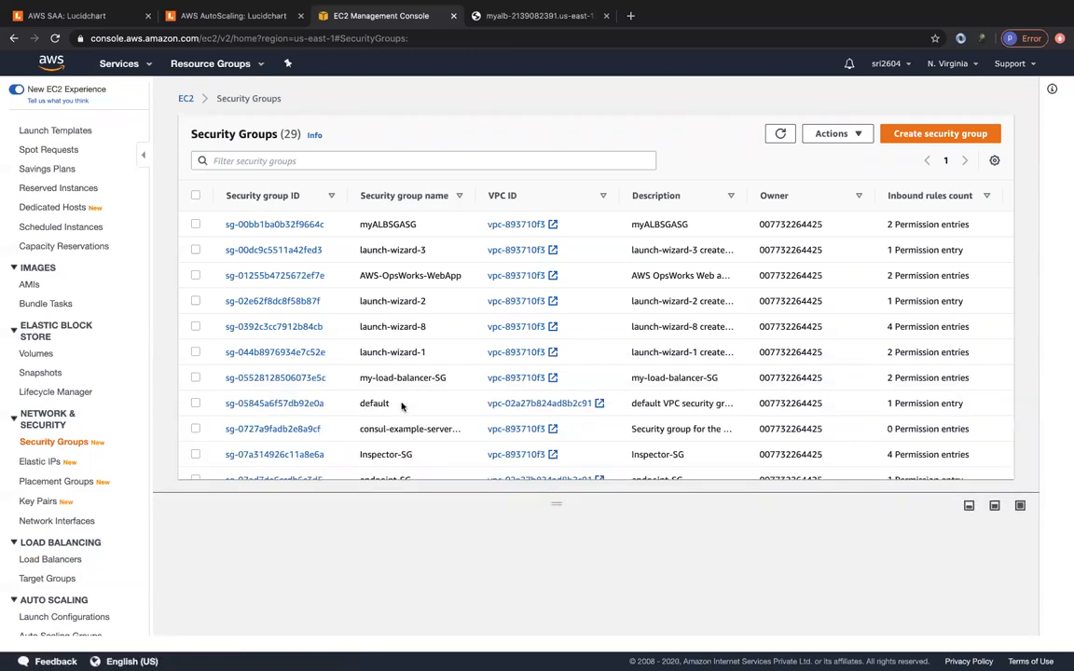
{"action": "scroll", "coordinate": [402, 406], "scroll_direction": "down", "scroll_amount": 2}
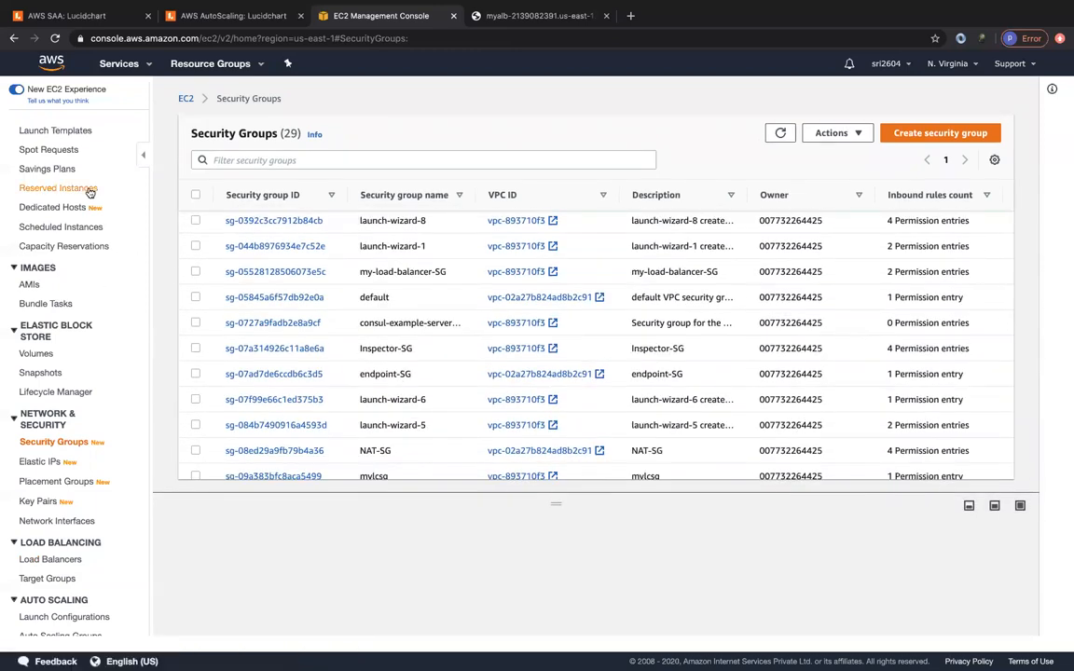
{"action": "scroll", "coordinate": [38, 224], "scroll_direction": "up", "scroll_amount": 3}
- From the first MyASG instance, open mylcsg's inbound rules showing HTTP port 80 from 0.0.0.0/0
{"action": "left_click", "coordinate": [35, 242]}
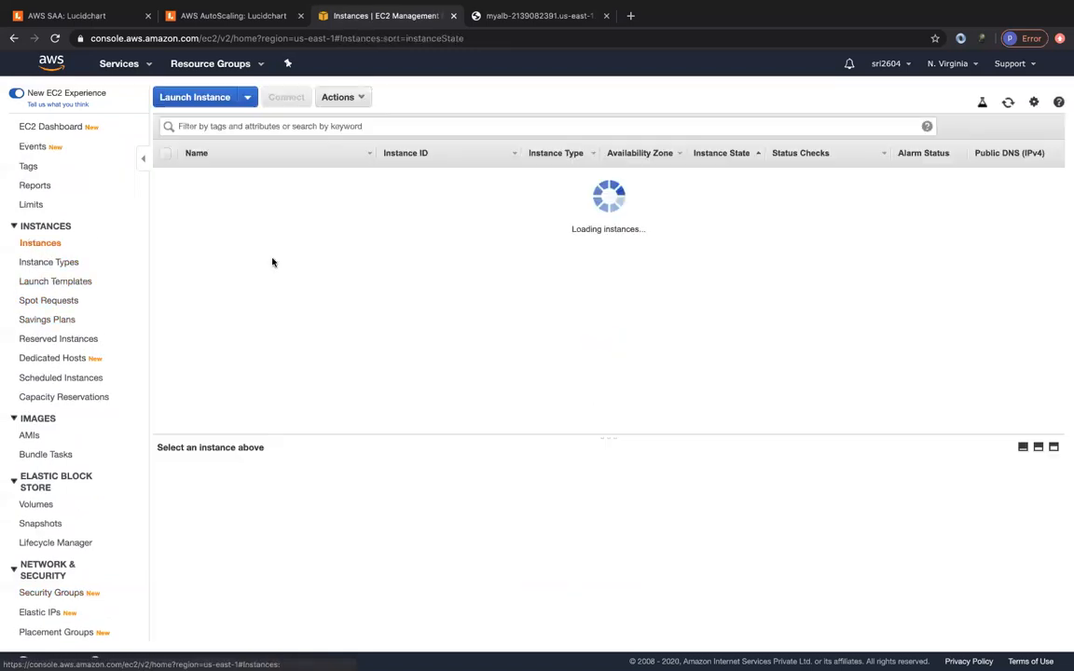
{"action": "left_click", "coordinate": [298, 177]}
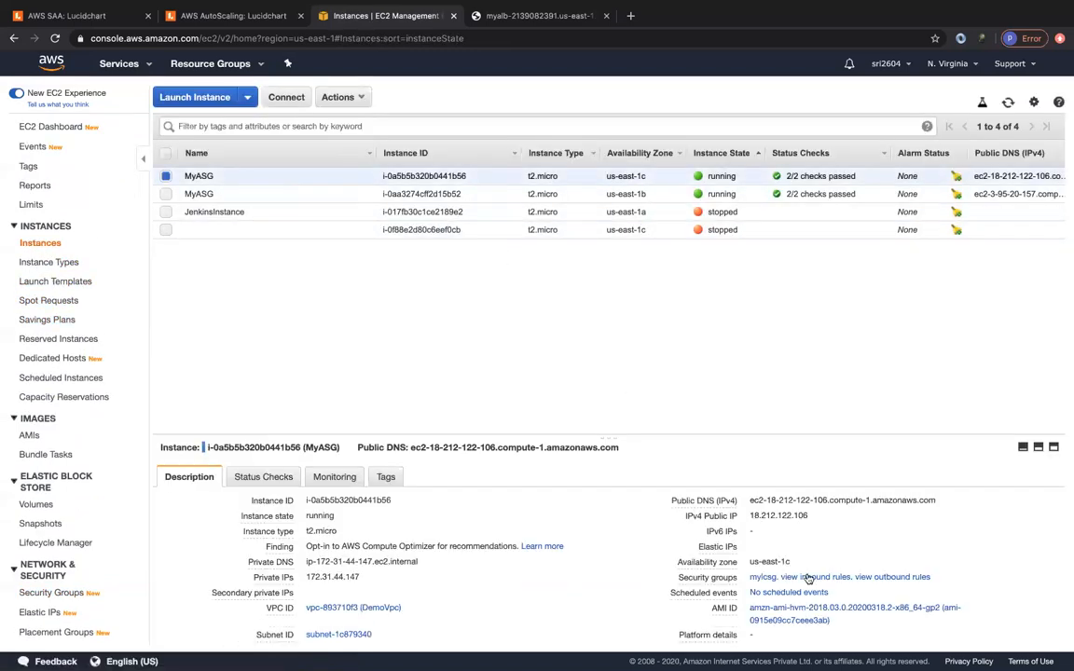
{"action": "left_click", "coordinate": [762, 579]}
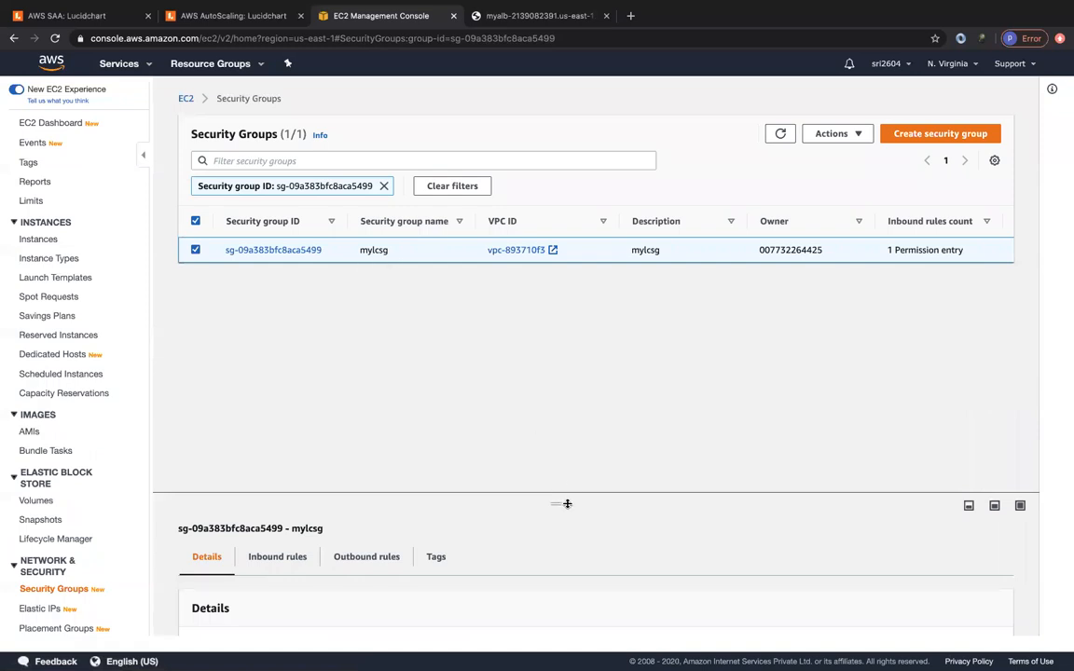
{"action": "left_click_drag", "start_coordinate": [567, 504], "coordinate": [560, 306]}
{"action": "left_click", "coordinate": [277, 364]}
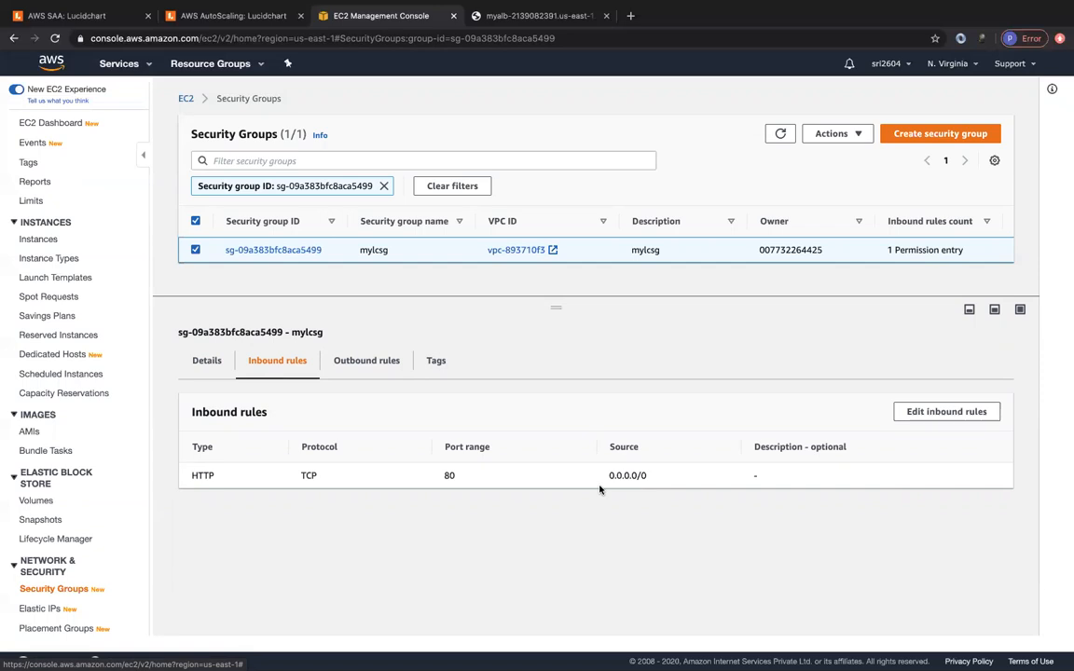
- Change mylcsg's HTTP port 80 source from 0.0.0.0/0 to the myALBSGASG security group and save
{"action": "left_click", "coordinate": [920, 416]}
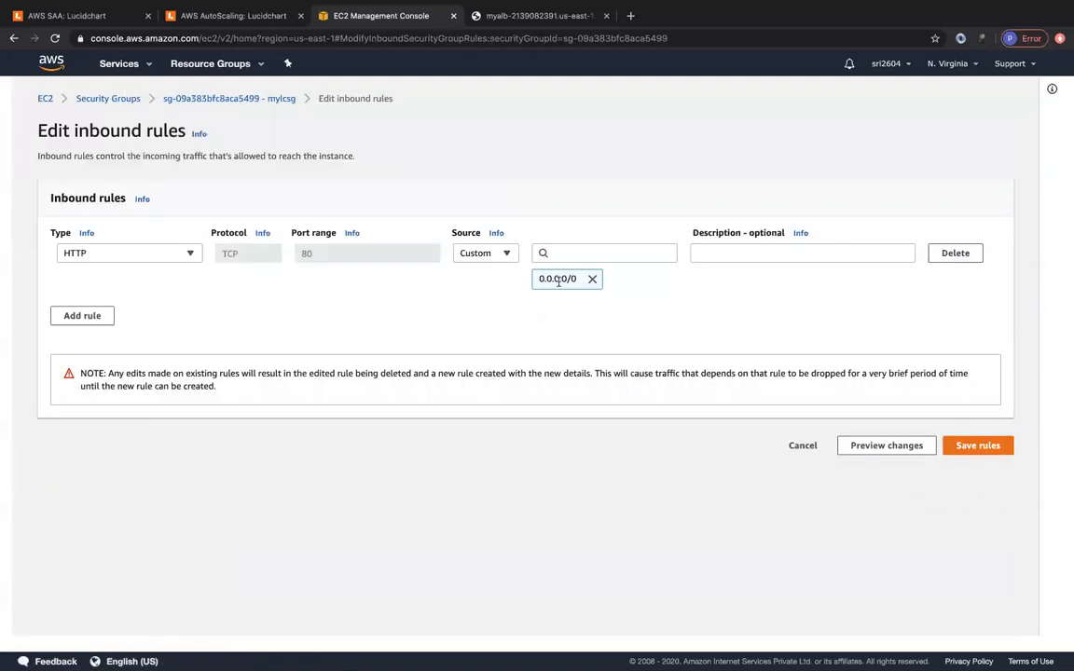
{"action": "left_click", "coordinate": [554, 251]}
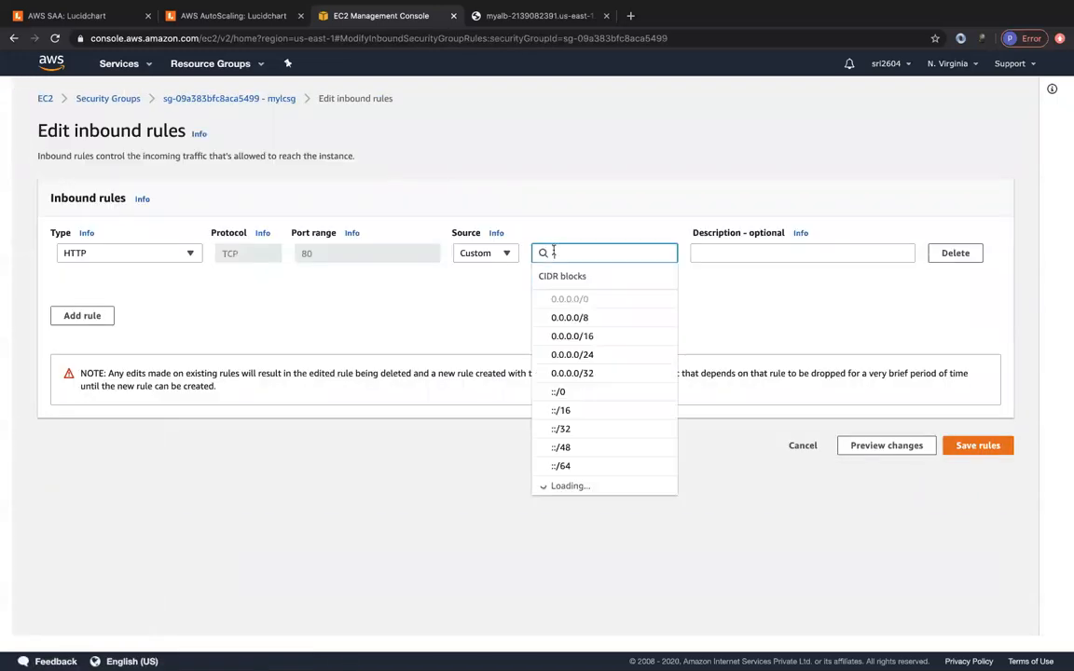
{"action": "type", "text": "sg"}
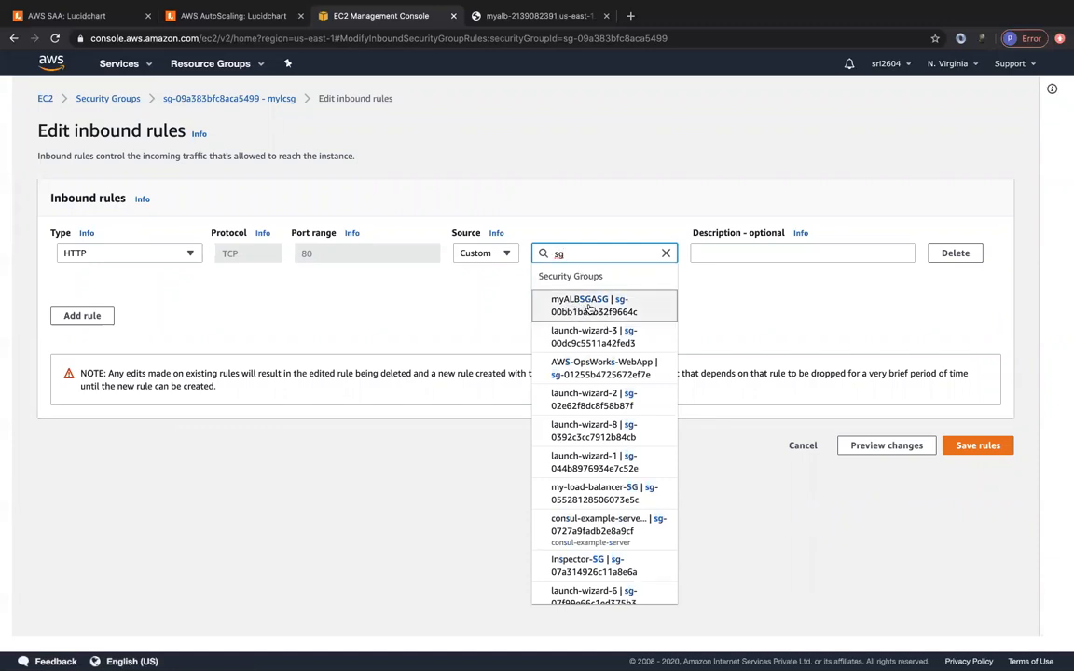
{"action": "left_click", "coordinate": [618, 305]}
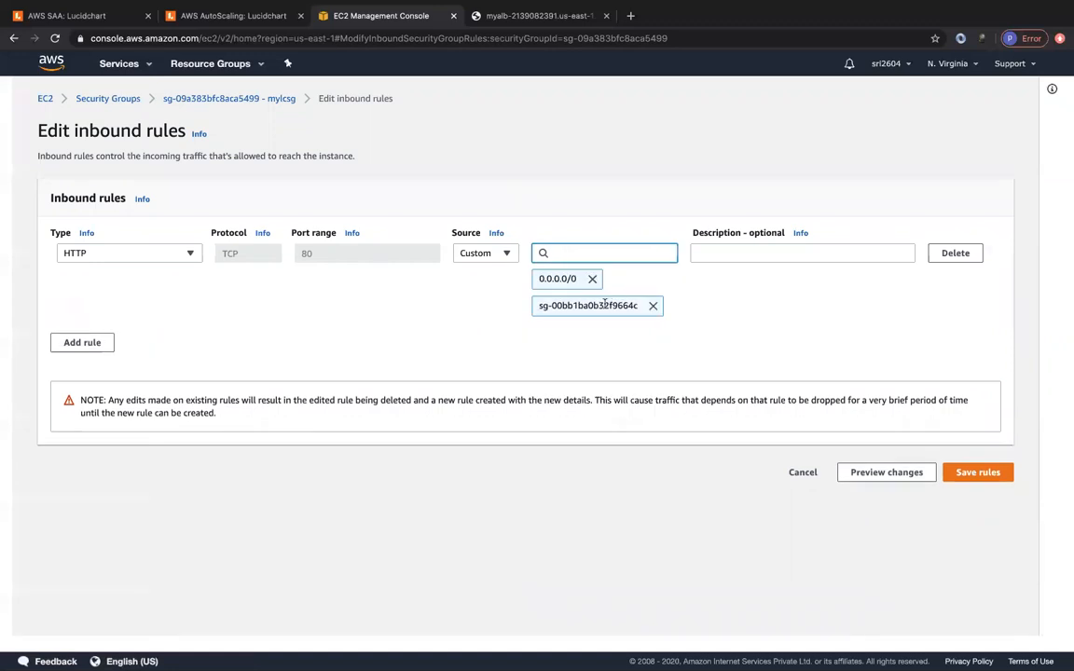
{"action": "left_click", "coordinate": [592, 278]}
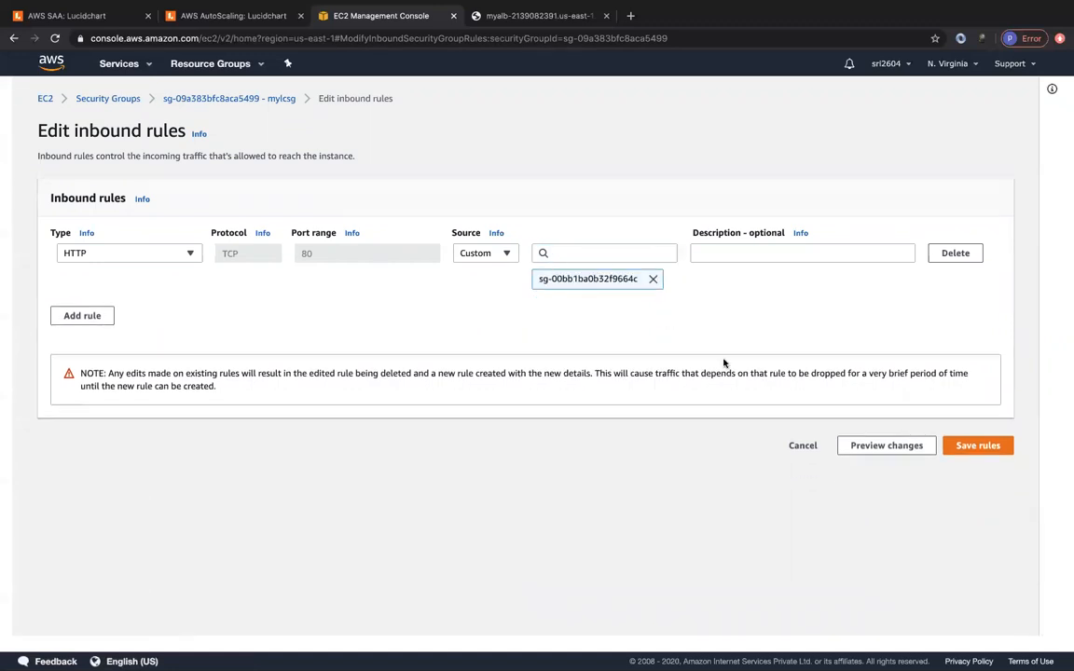
{"action": "left_click", "coordinate": [987, 447]}
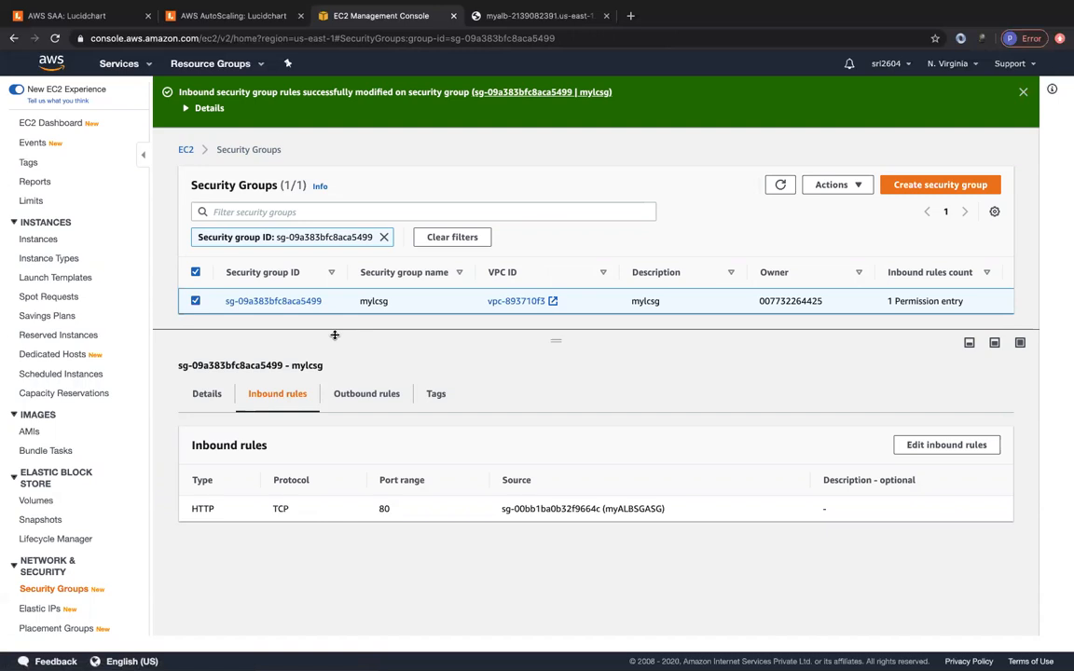
- Scroll through myALB's description down to its security group, then go to the Instances list
{"action": "scroll", "coordinate": [48, 563], "scroll_direction": "down", "scroll_amount": 5}
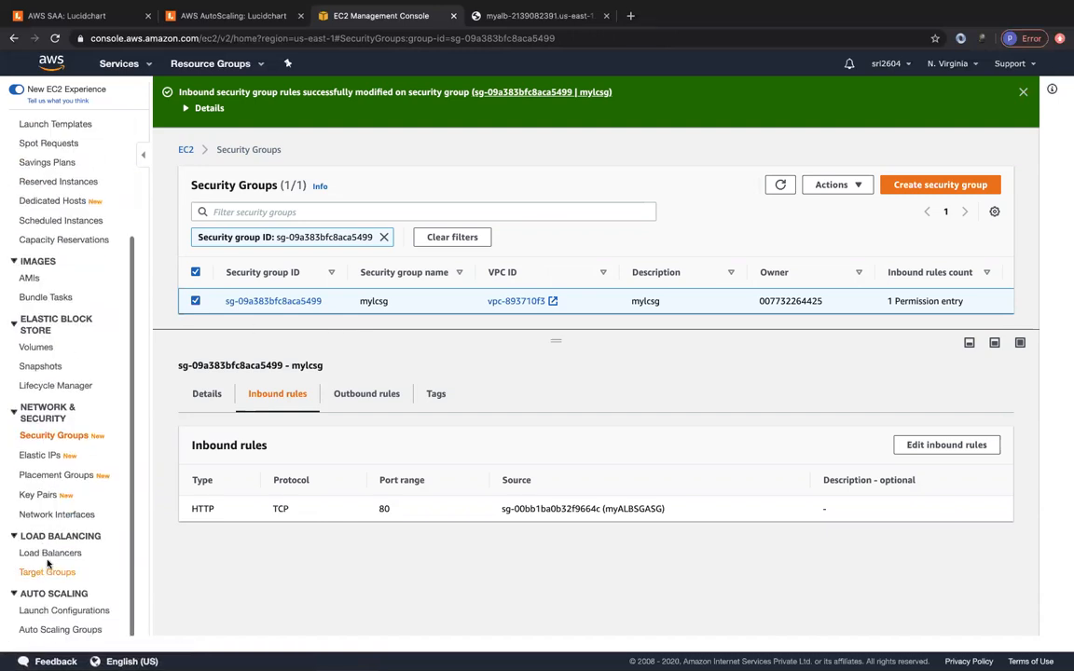
{"action": "left_click", "coordinate": [42, 552]}
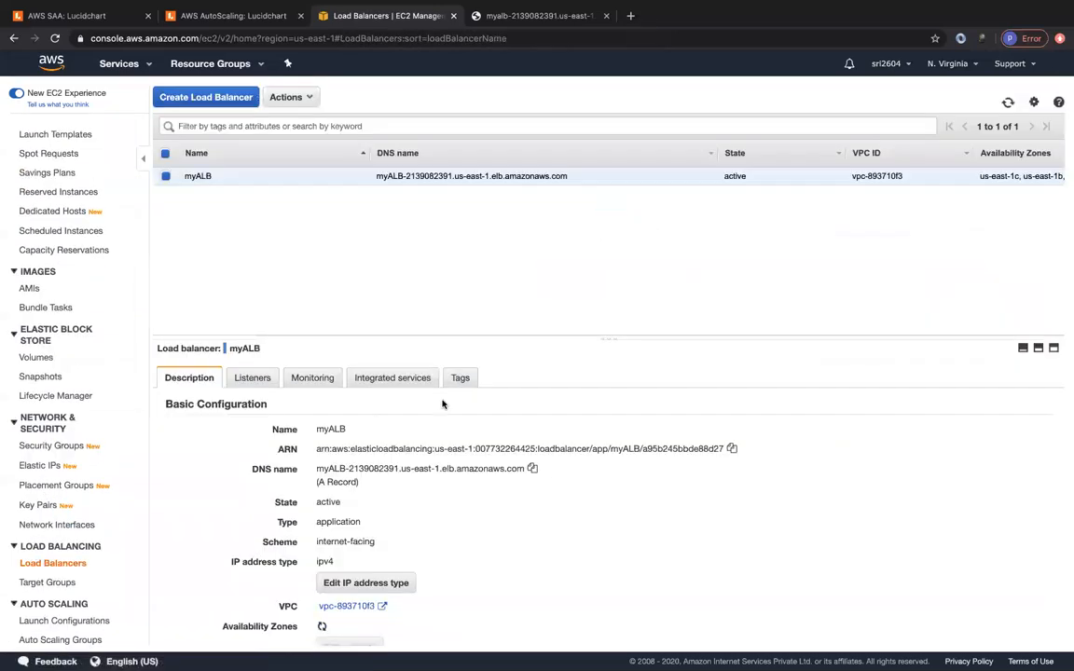
{"action": "scroll", "coordinate": [533, 504], "scroll_direction": "down", "scroll_amount": 2}
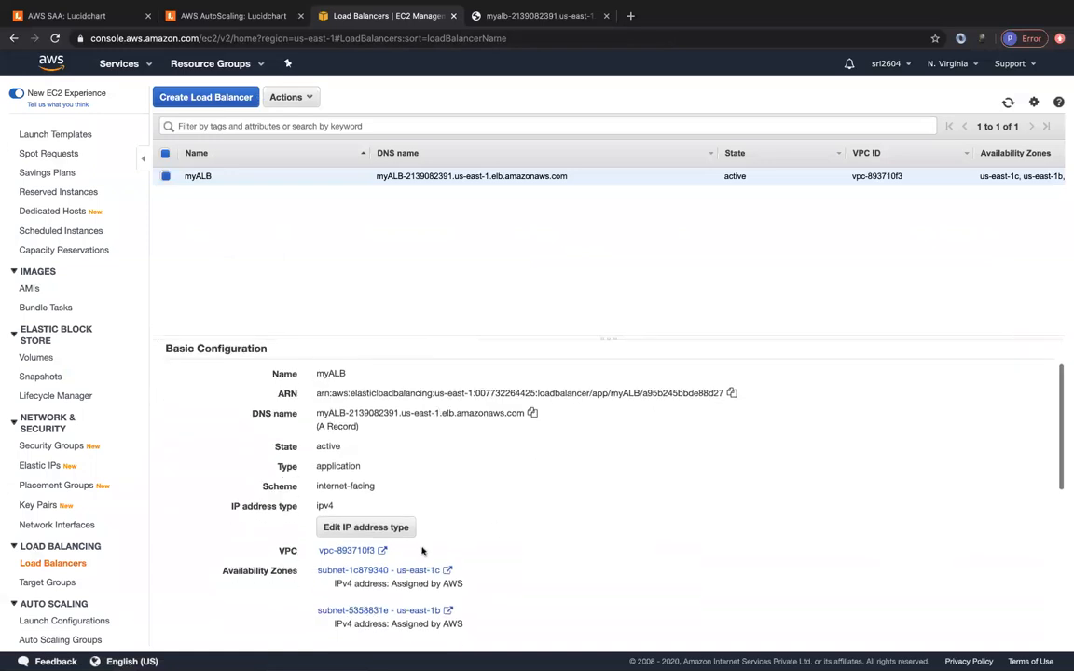
{"action": "scroll", "coordinate": [447, 518], "scroll_direction": "down", "scroll_amount": 5}
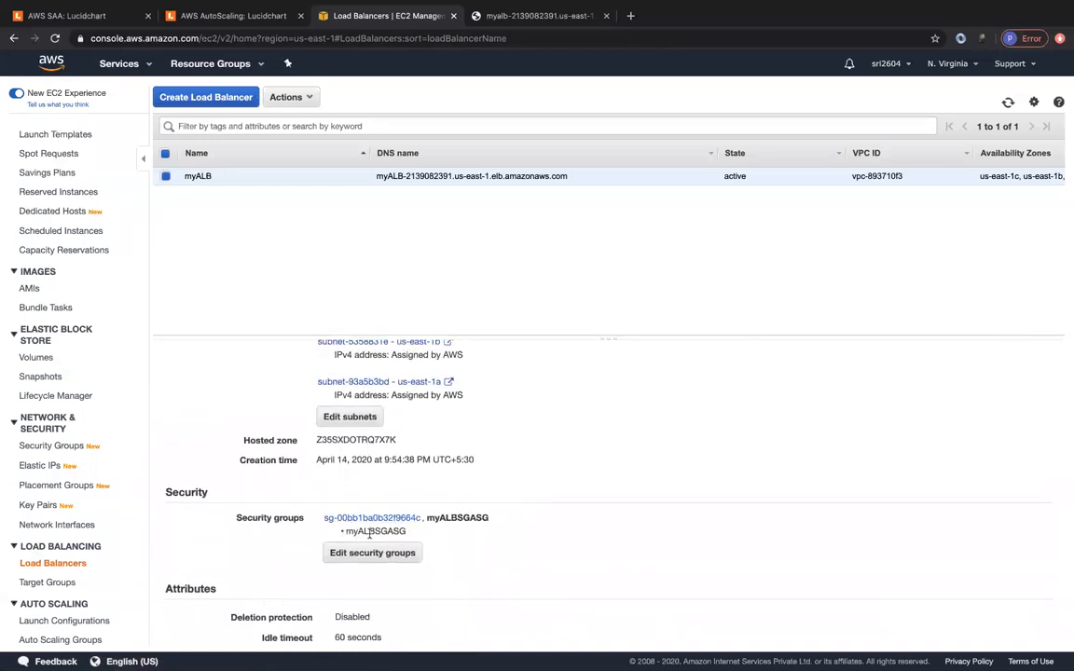
{"action": "scroll", "coordinate": [598, 413], "scroll_direction": "up", "scroll_amount": 5}
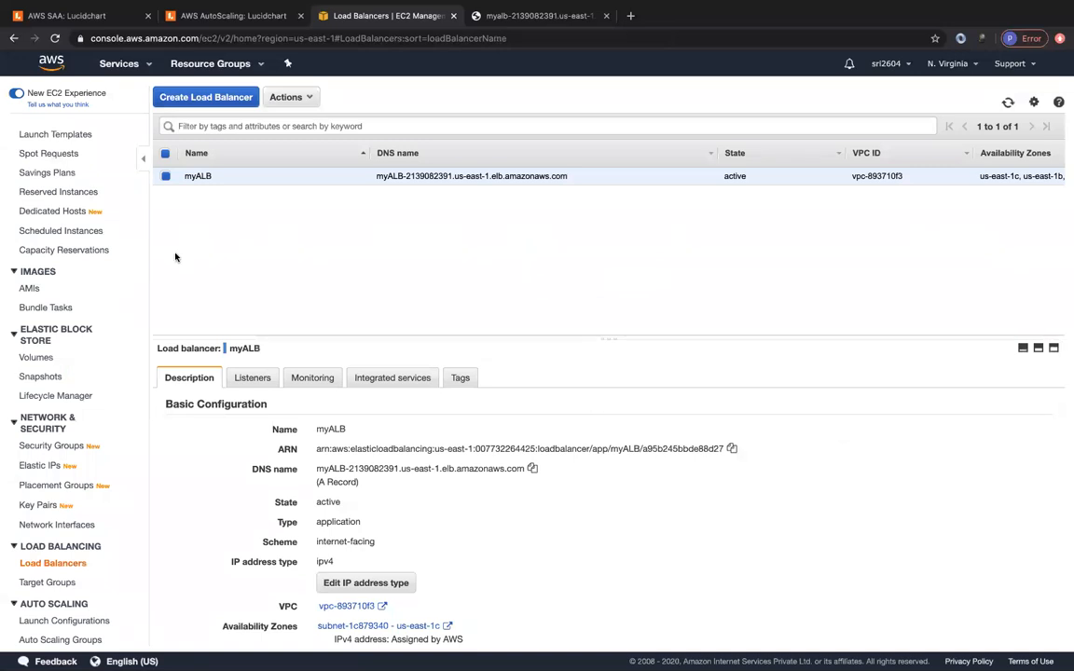
{"action": "scroll", "coordinate": [41, 296], "scroll_direction": "up", "scroll_amount": 3}
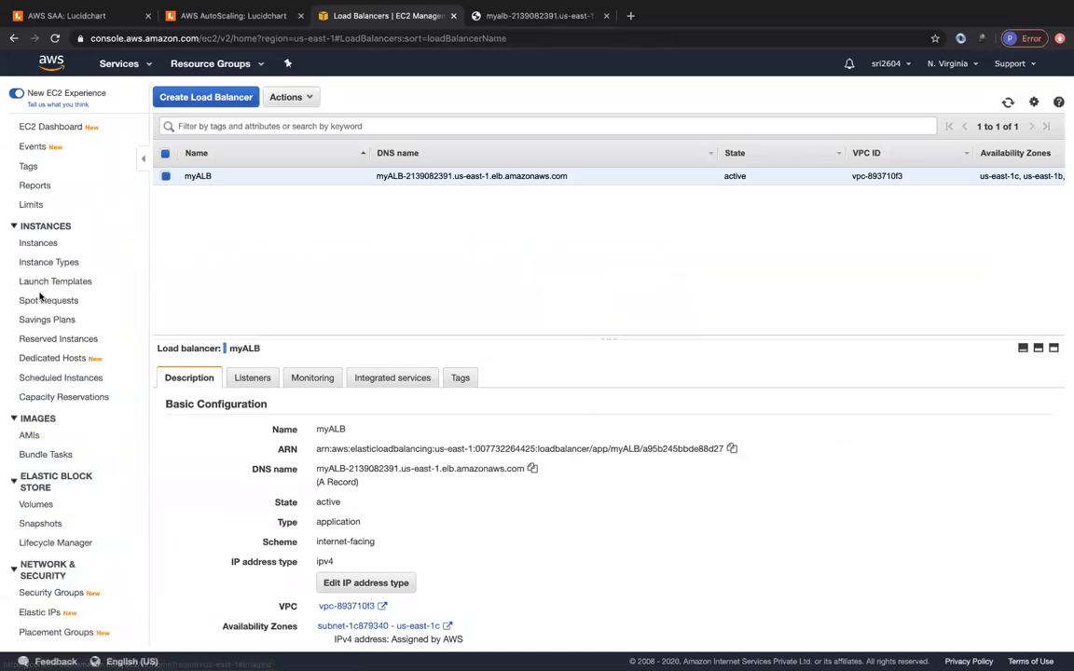
{"action": "left_click", "coordinate": [38, 243]}
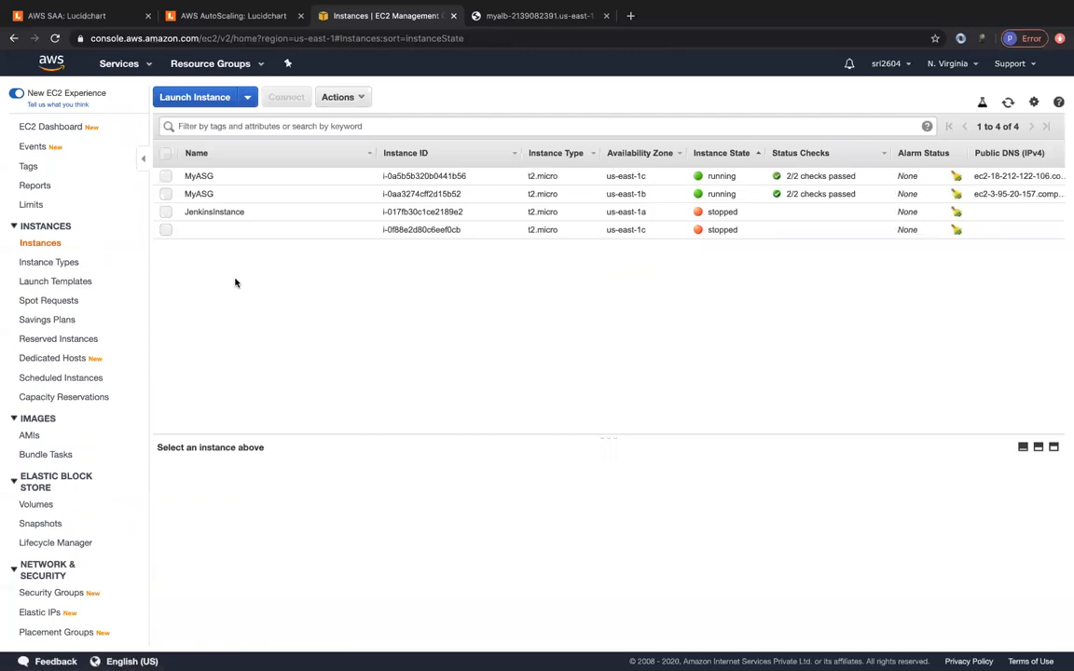
- Terminate the first MyASG instance, then check default-asg-tg now has one healthy target
{"action": "left_click", "coordinate": [166, 177]}
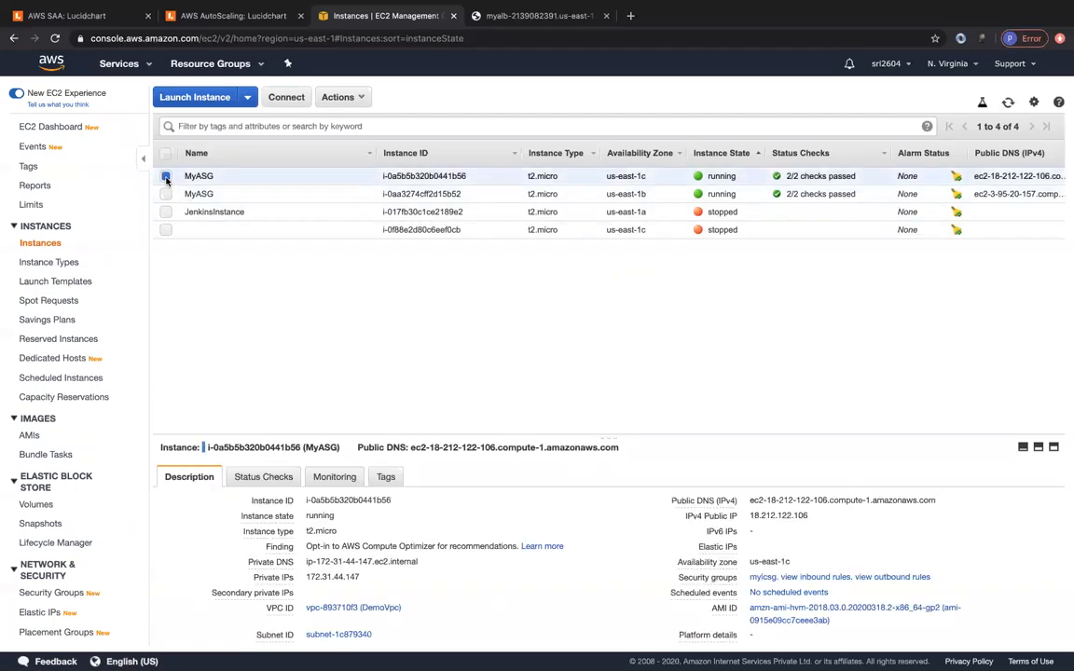
{"action": "left_click", "coordinate": [336, 97]}
{"action": "mouse_move", "coordinate": [338, 182]}
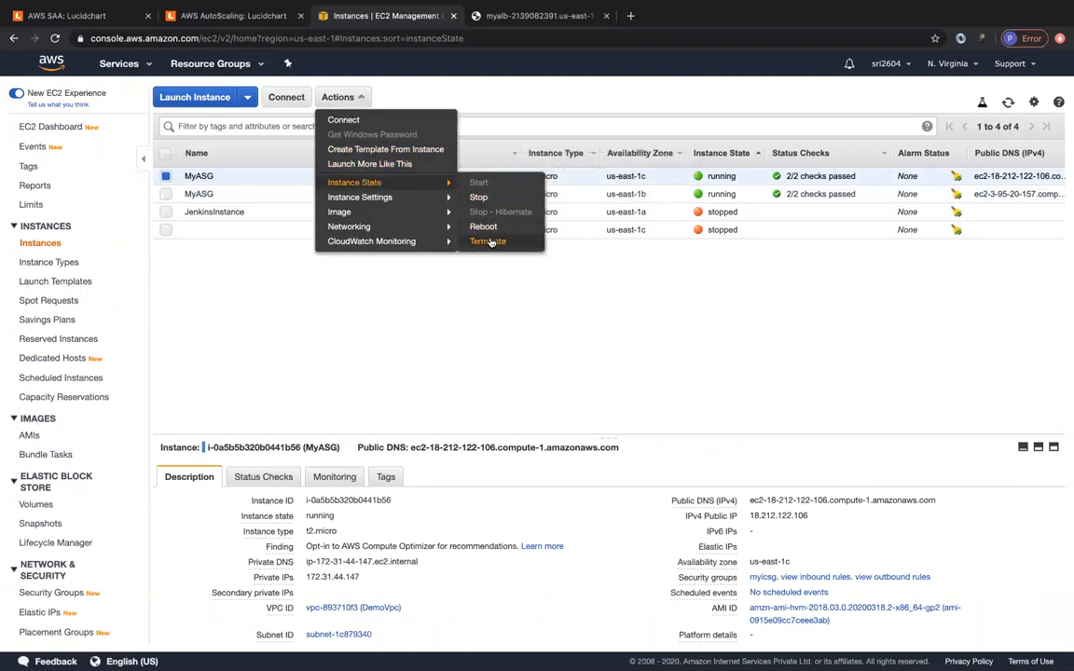
{"action": "left_click", "coordinate": [489, 241]}
{"action": "left_click", "coordinate": [697, 445]}
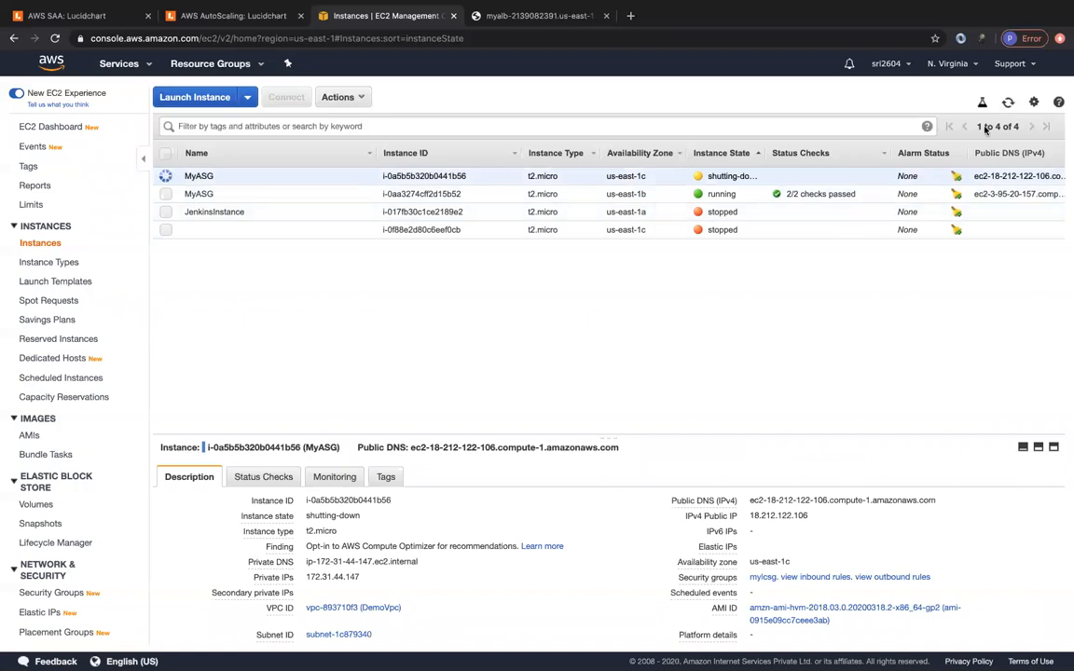
{"action": "left_click", "coordinate": [1008, 102]}
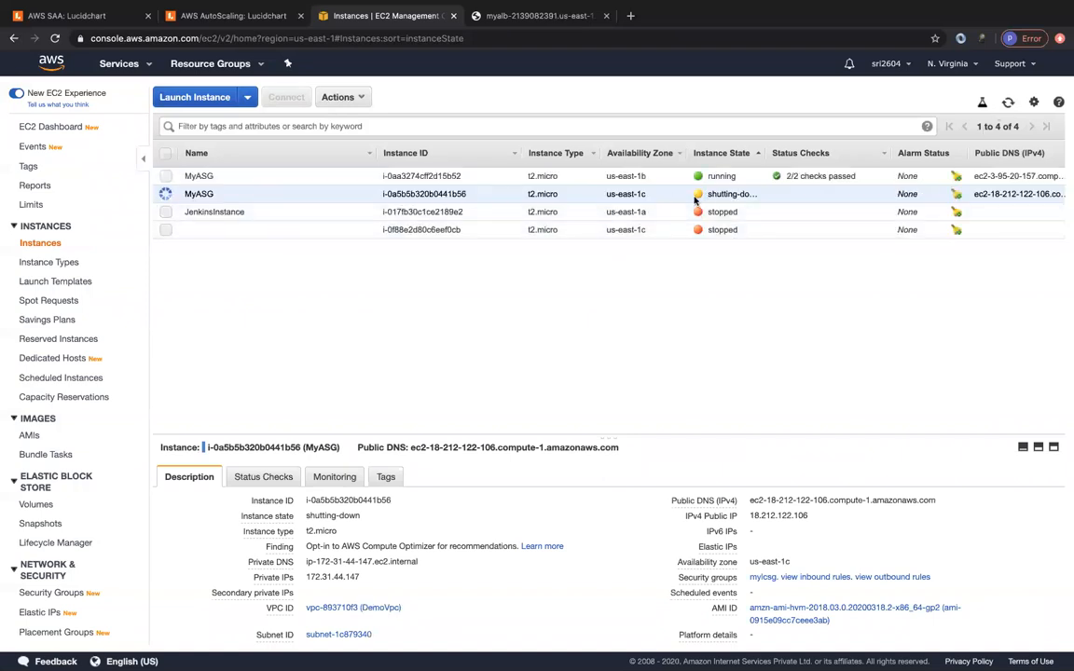
{"action": "scroll", "coordinate": [65, 466], "scroll_direction": "down", "scroll_amount": 3}
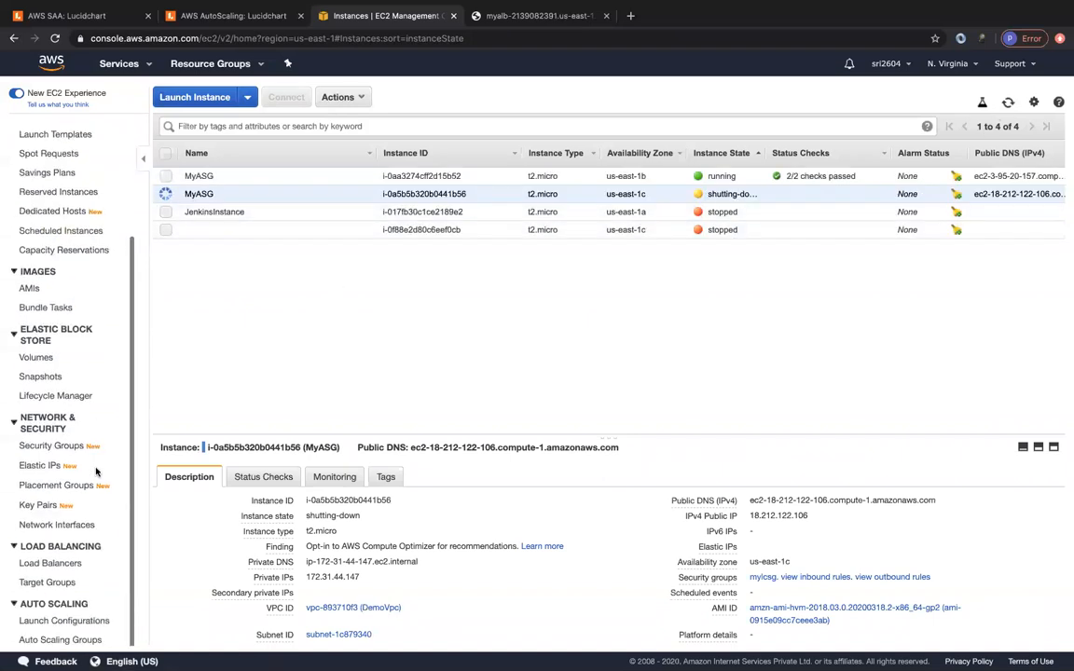
{"action": "left_click", "coordinate": [46, 588]}
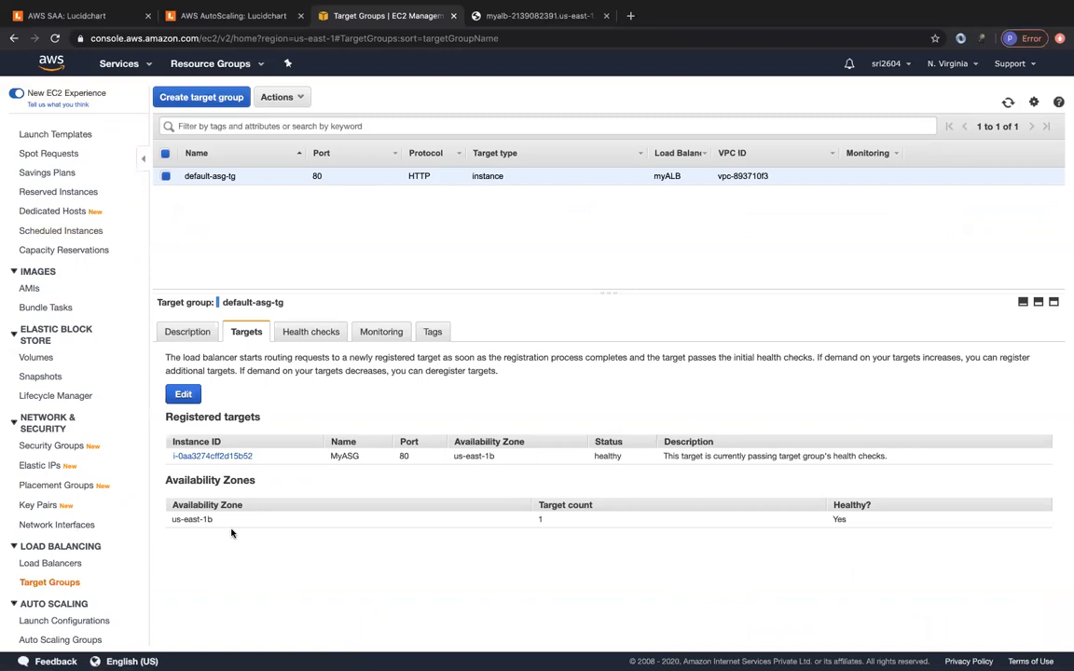
- From Auto Scaling Groups, show webserver-asg's Activity History with its two successful launches
{"action": "left_click", "coordinate": [46, 639]}
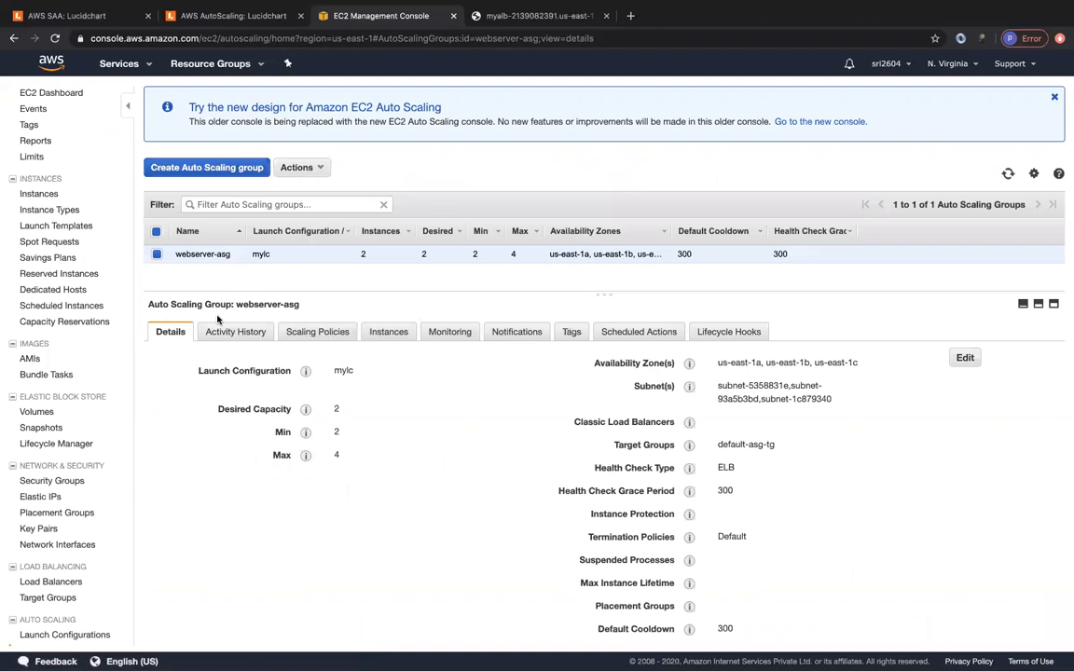
{"action": "left_click", "coordinate": [220, 332]}
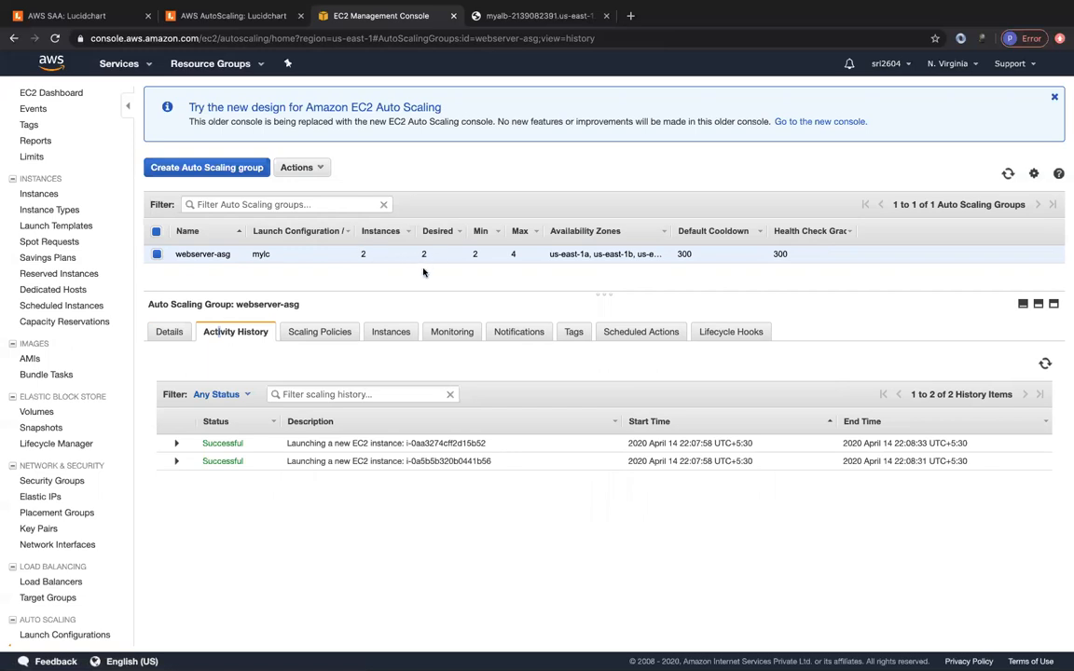
{"action": "left_click", "coordinate": [1008, 175]}
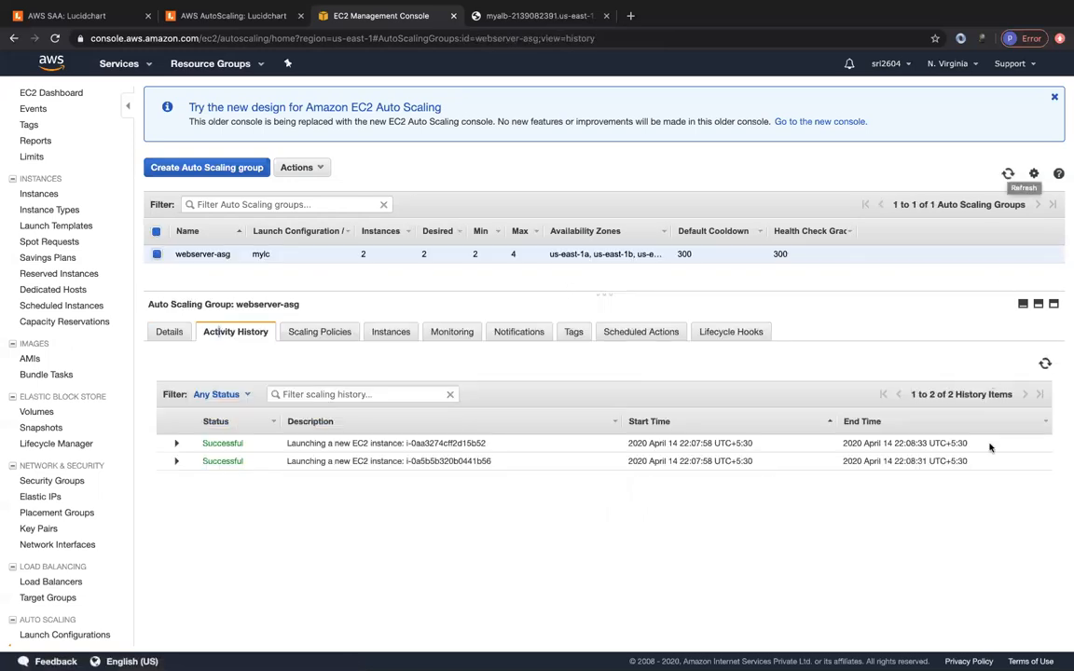
{"action": "left_click", "coordinate": [1046, 364]}
{"action": "left_click", "coordinate": [1008, 175]}
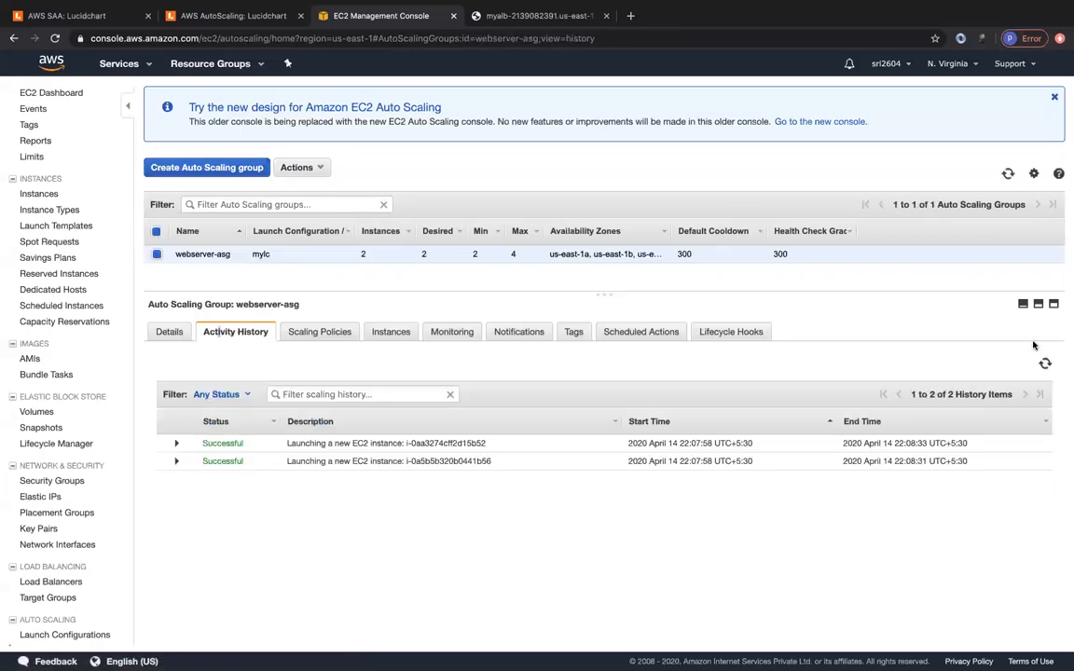
{"action": "left_click", "coordinate": [1045, 366]}
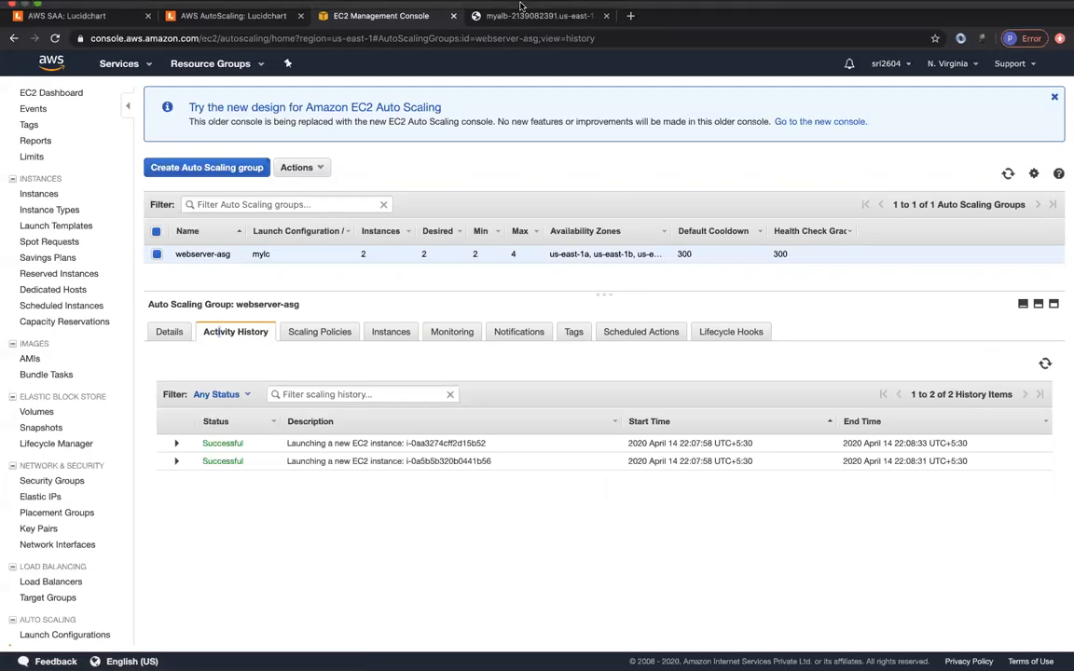
{"action": "mouse_move", "coordinate": [457, 39]}
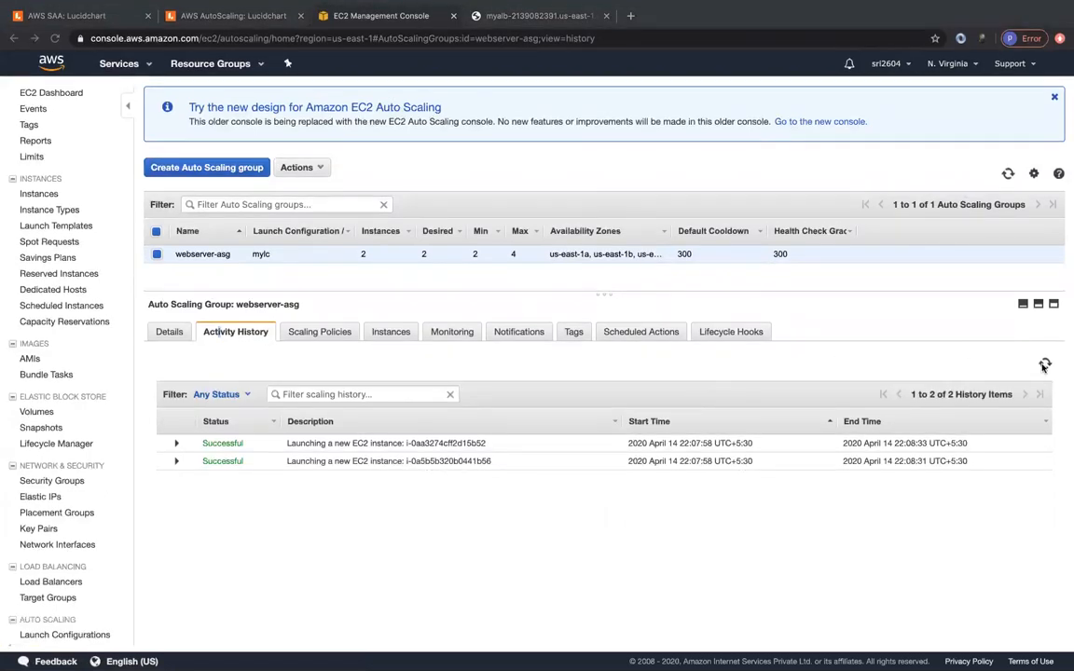
{"action": "left_click", "coordinate": [1046, 364]}
- Refresh webserver-asg's activity history until the terminated instance's entry shows it awaiting ELB connection draining
{"action": "left_click", "coordinate": [1046, 364]}
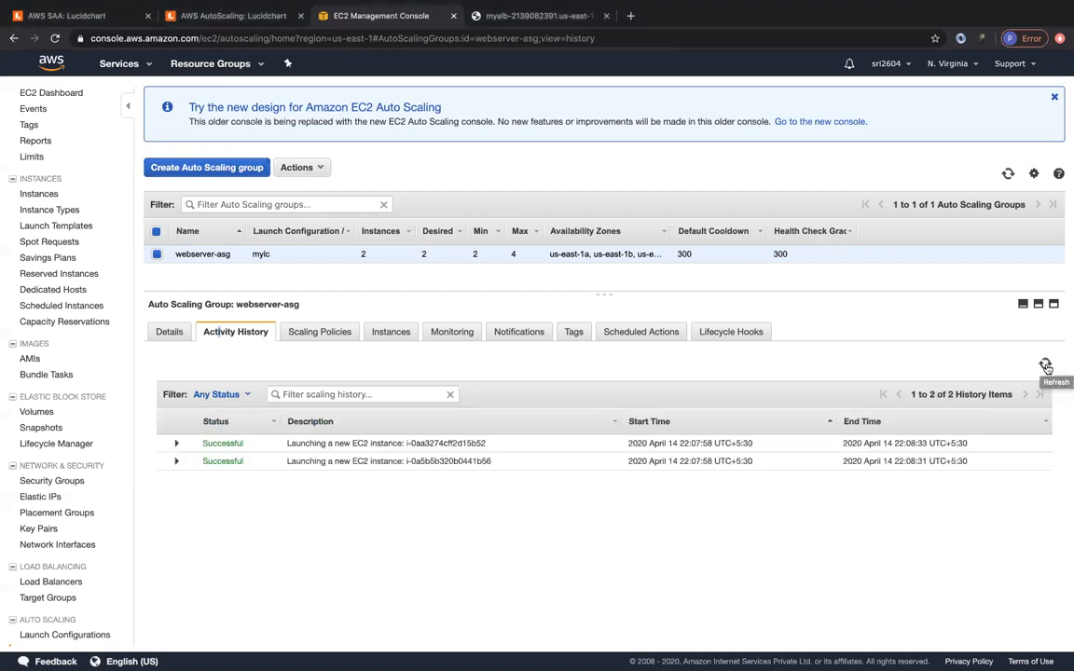
{"action": "left_click", "coordinate": [1007, 175]}
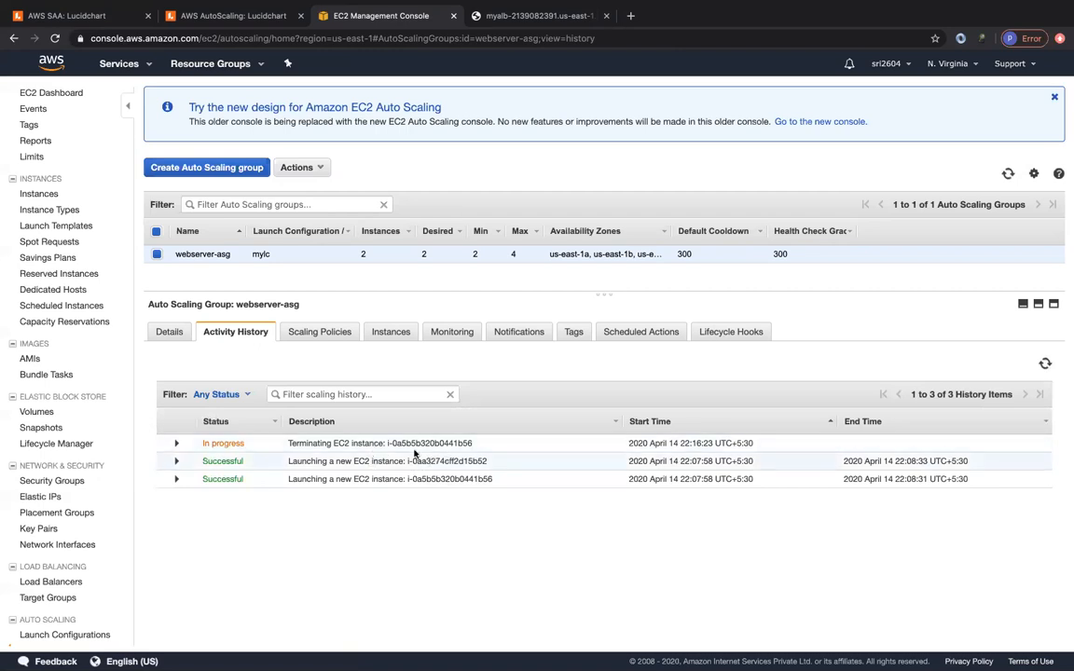
{"action": "mouse_move", "coordinate": [411, 5]}
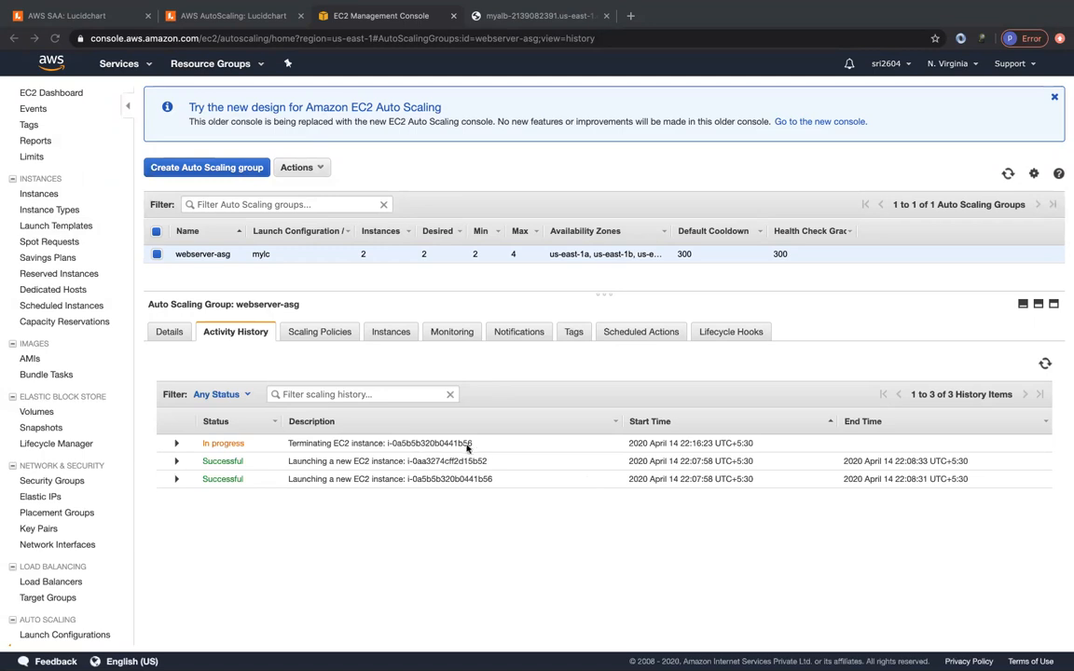
{"action": "left_click", "coordinate": [1046, 363]}
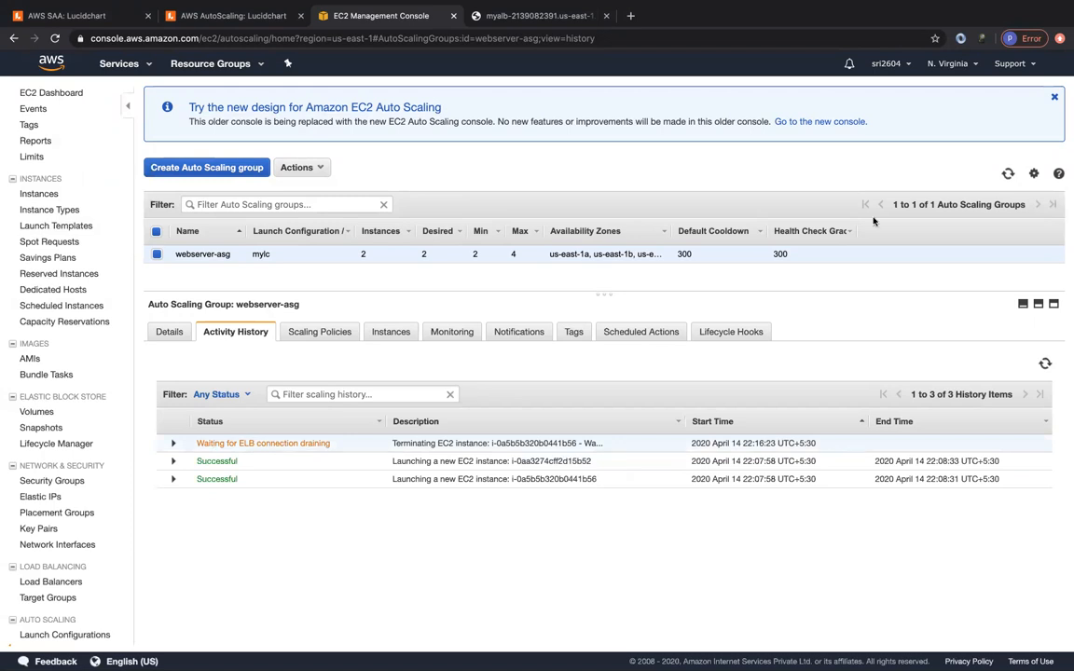
{"action": "left_click", "coordinate": [1008, 174]}
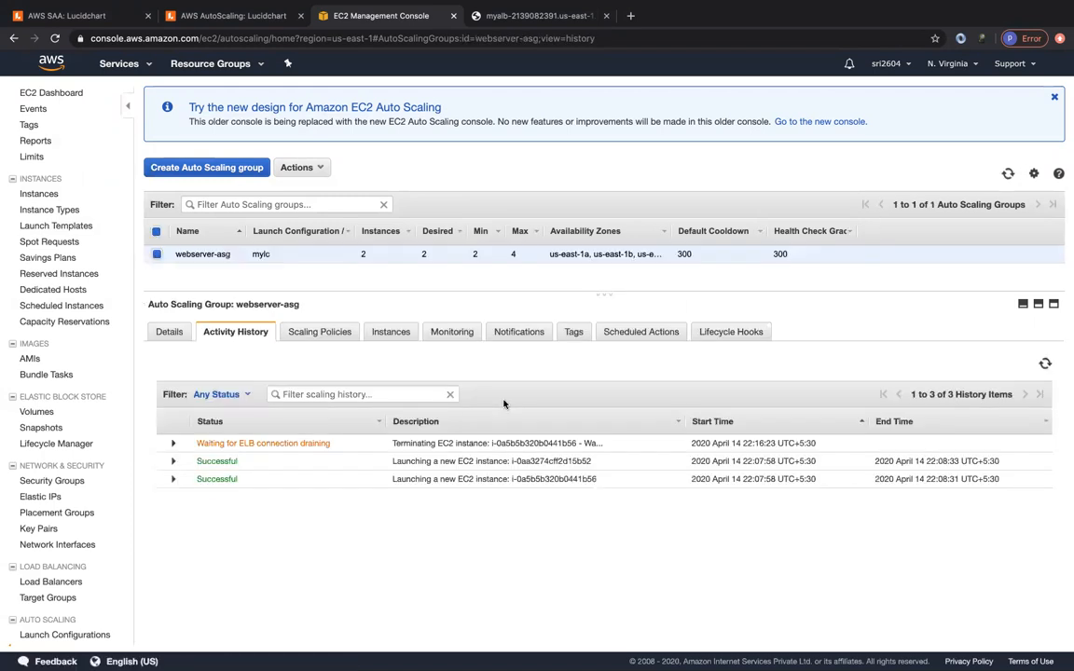
{"action": "left_click", "coordinate": [39, 181]}
{"action": "left_click", "coordinate": [35, 178]}
- Check the pending replacement instance, review webserver-asg's Not yet in service entry, then view target groups
{"action": "left_click", "coordinate": [36, 195]}
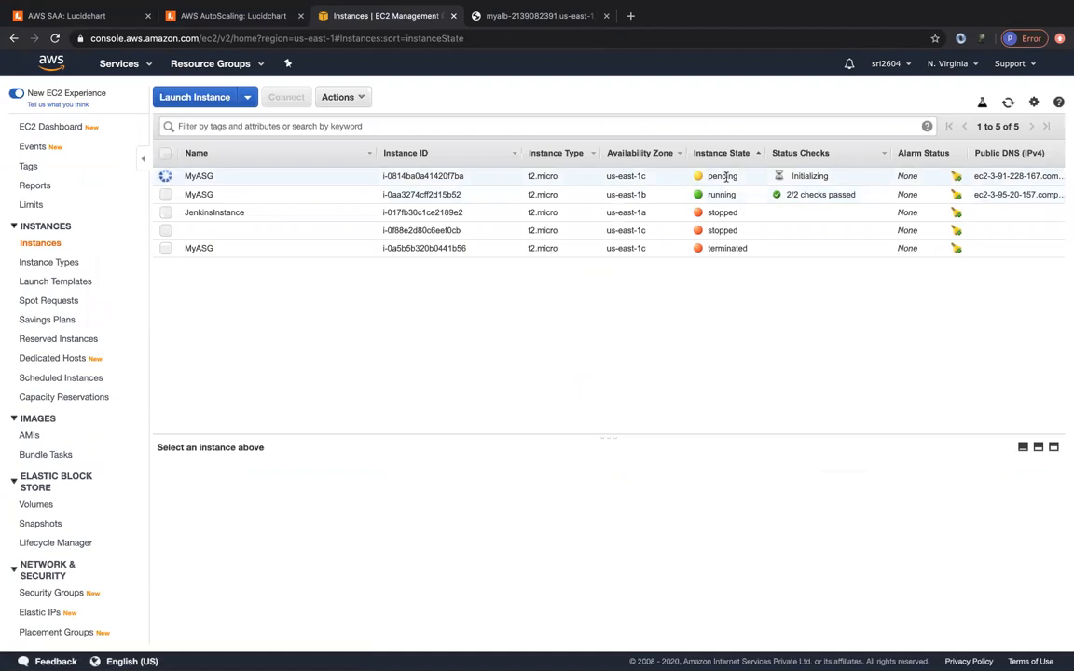
{"action": "scroll", "coordinate": [42, 527], "scroll_direction": "down", "scroll_amount": 3}
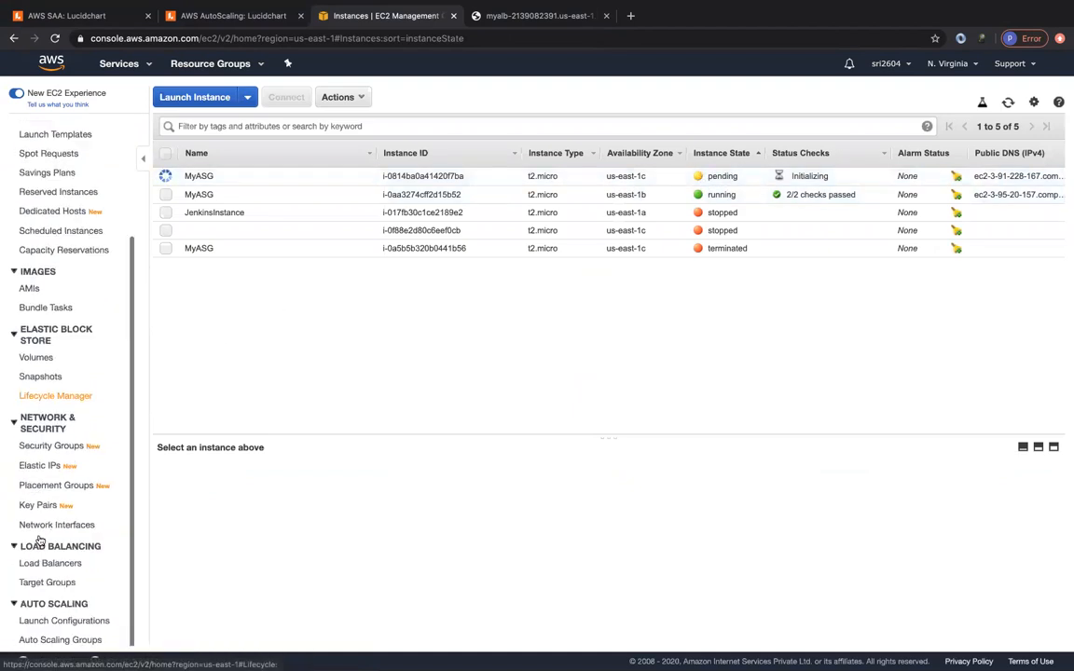
{"action": "left_click", "coordinate": [43, 641]}
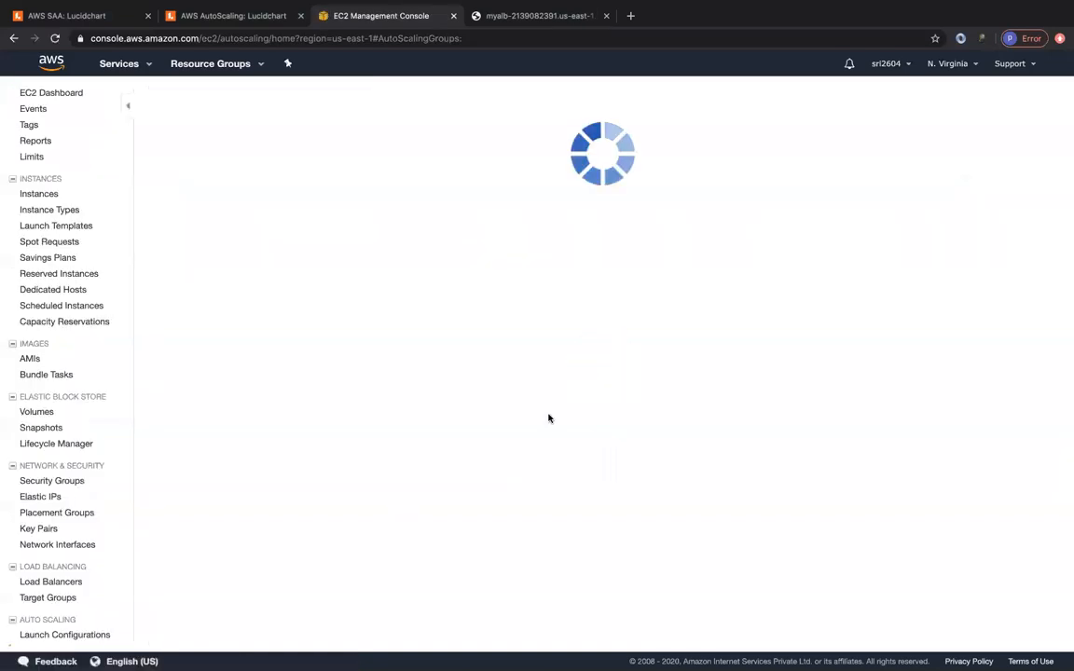
{"action": "left_click", "coordinate": [235, 333]}
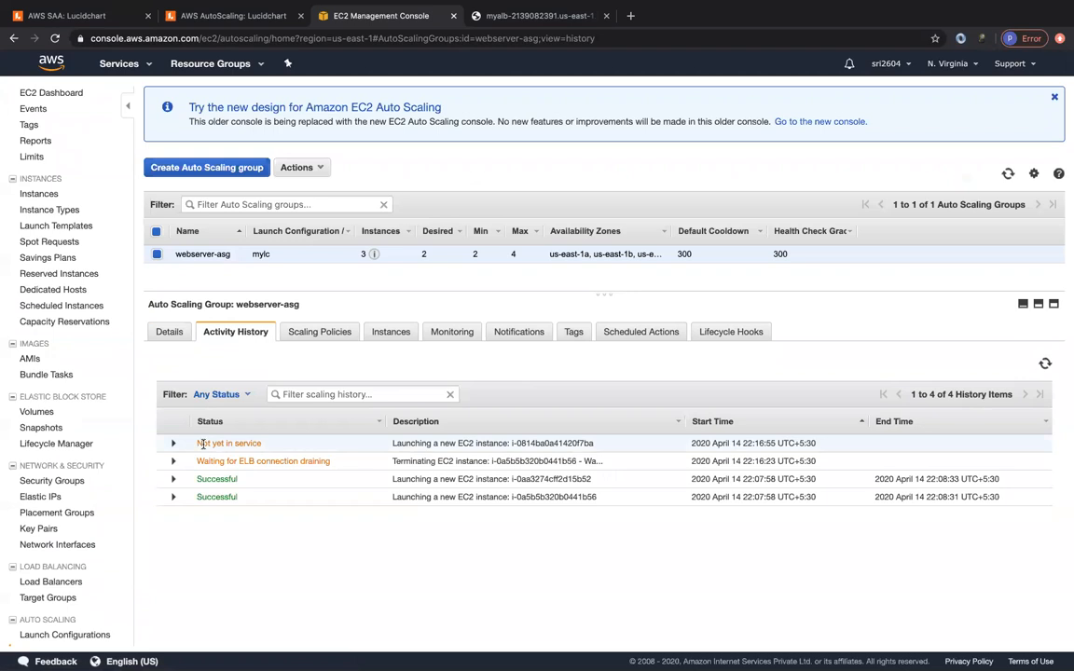
{"action": "left_click", "coordinate": [173, 443]}
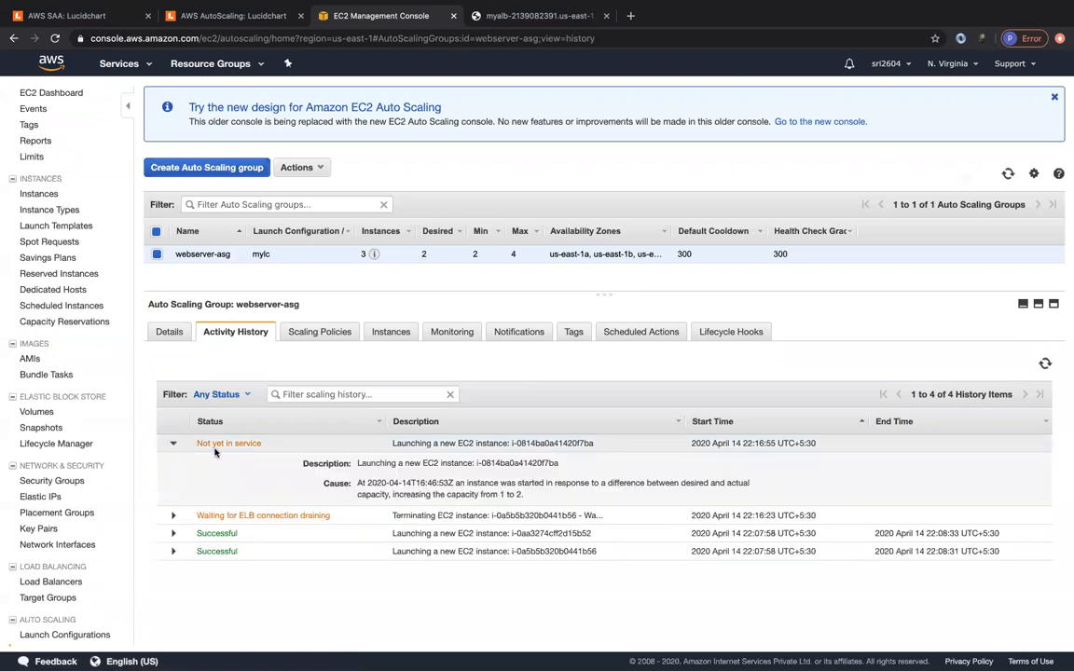
{"action": "left_click", "coordinate": [1045, 364]}
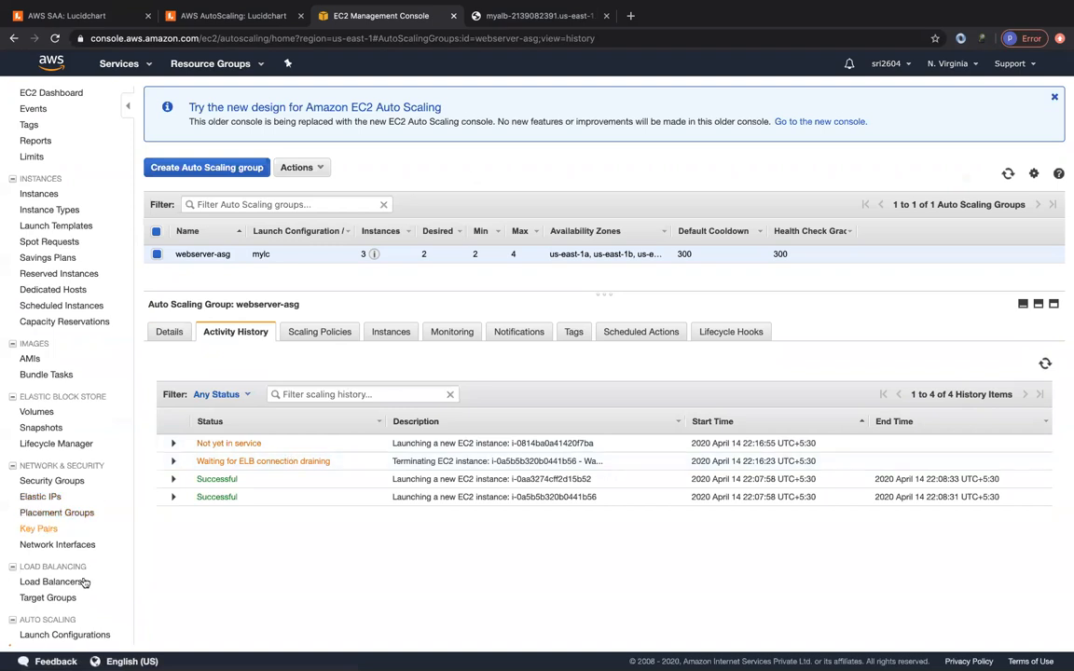
{"action": "left_click", "coordinate": [42, 600]}
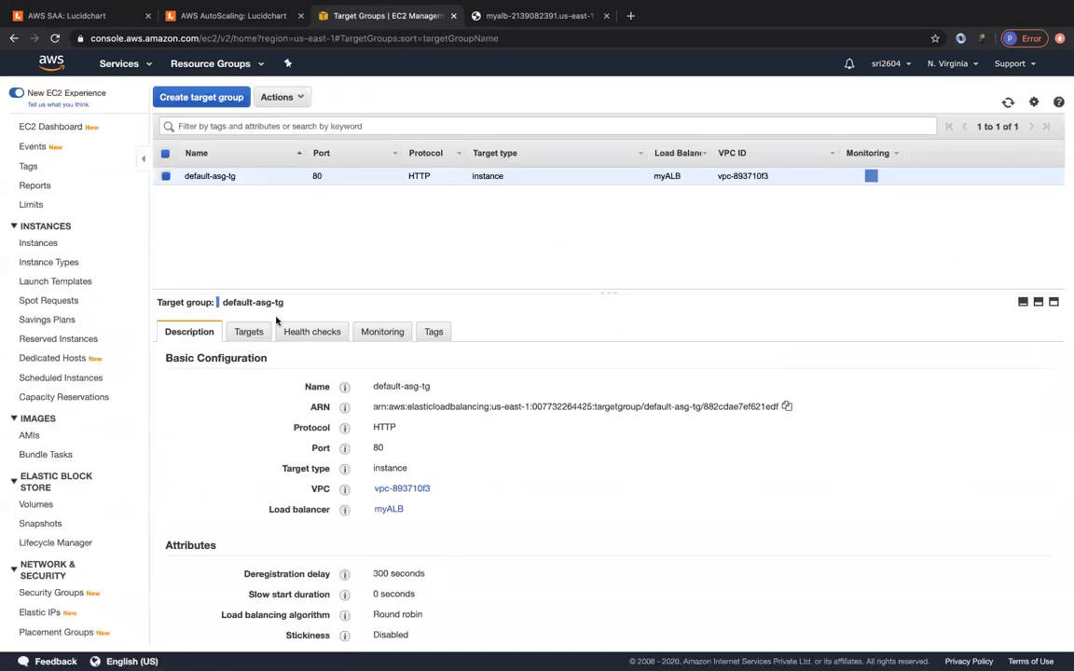
- Refresh default-asg-tg's targets until the us-east-1c replacement target turns healthy alongside the other
{"action": "left_click", "coordinate": [246, 333]}
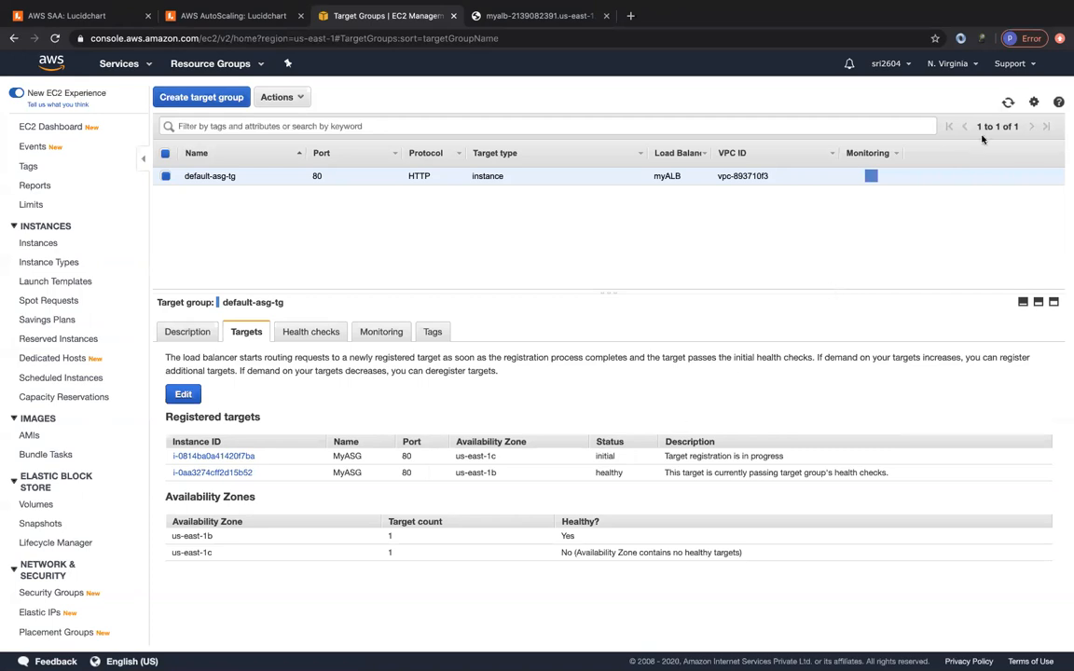
{"action": "left_click", "coordinate": [1008, 102]}
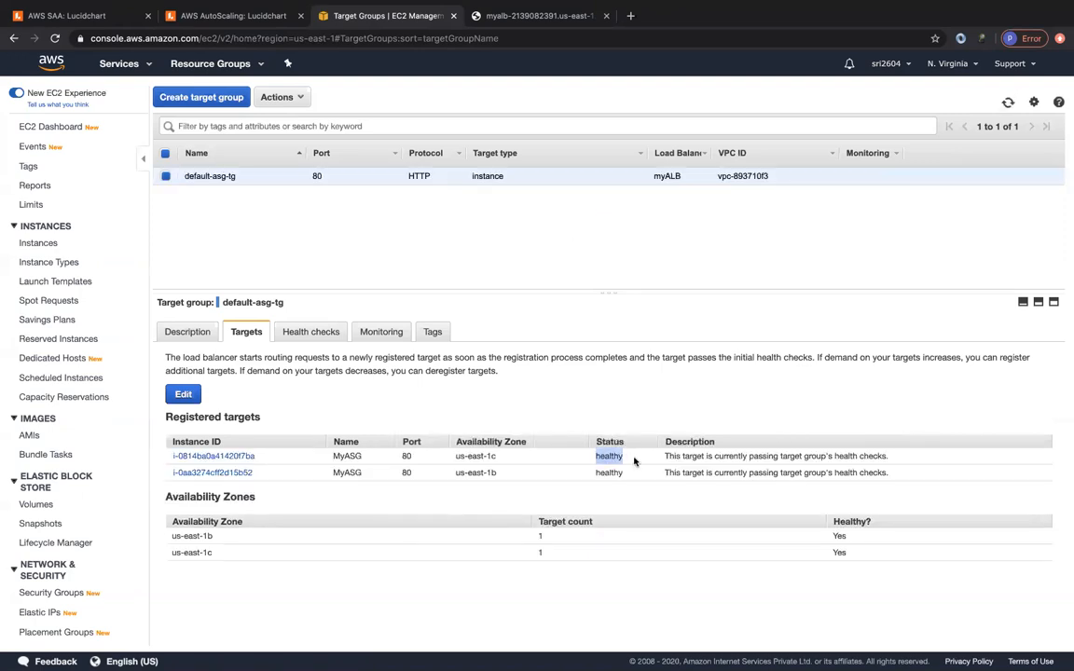
{"action": "scroll", "coordinate": [58, 517], "scroll_direction": "down", "scroll_amount": 3}
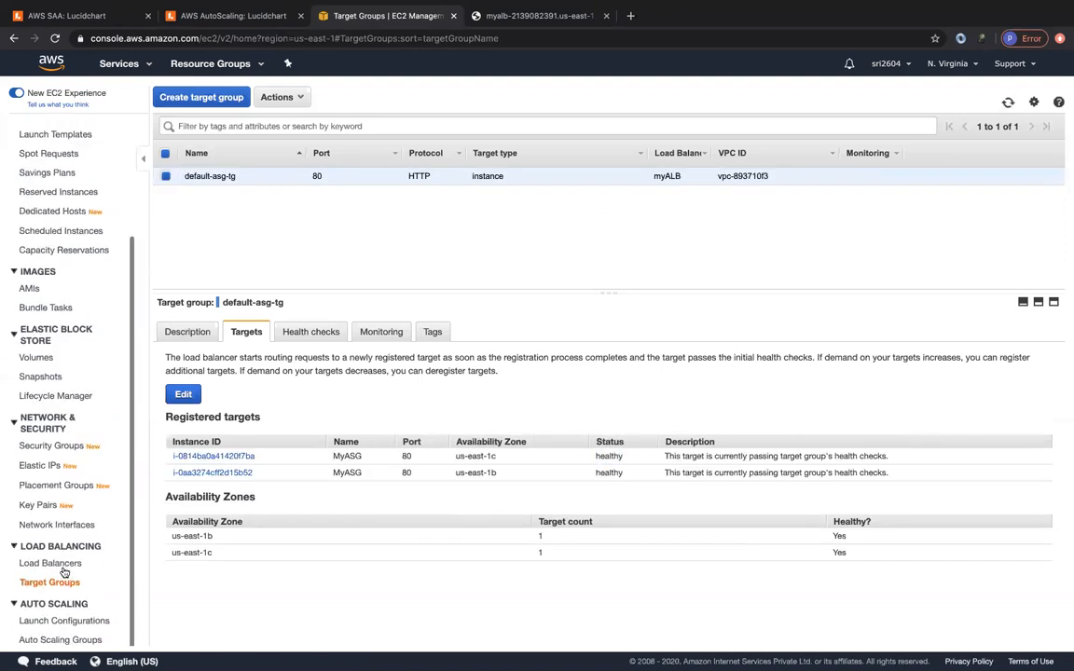
- Confirm webserver-asg's replacement launch succeeded and the new instance is running, then return to Auto Scaling Groups
{"action": "left_click", "coordinate": [53, 641]}
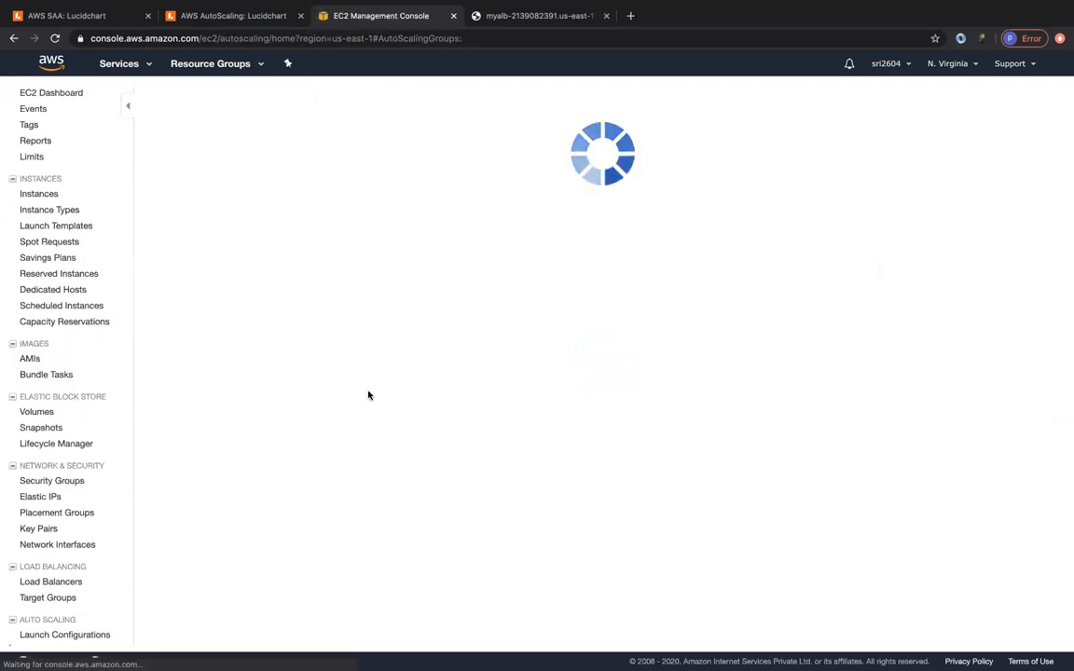
{"action": "left_click", "coordinate": [259, 335]}
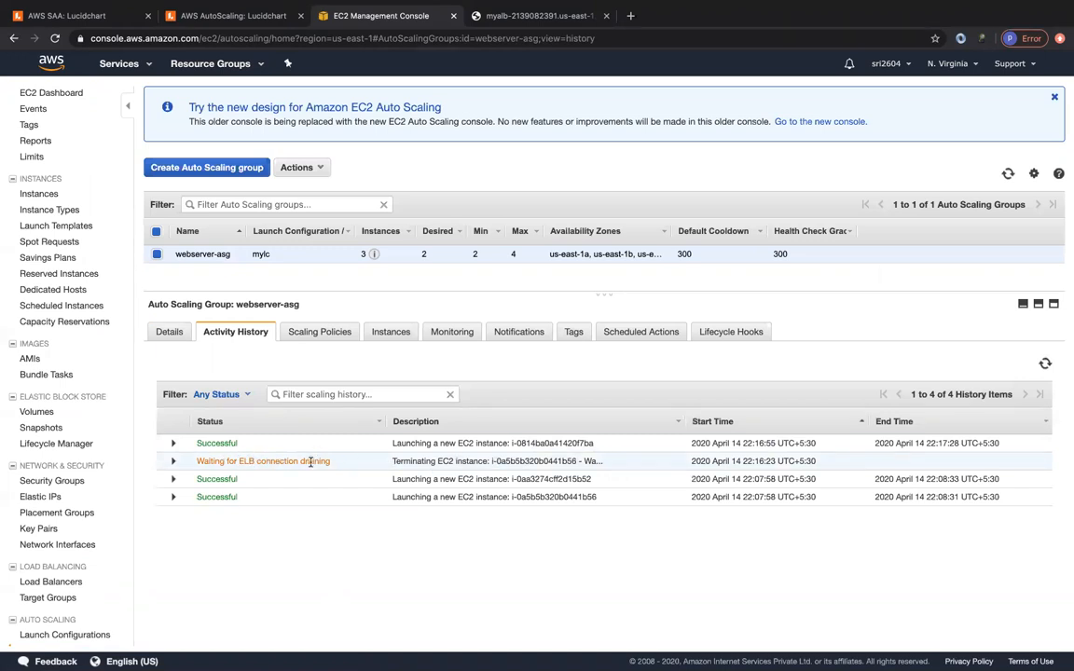
{"action": "left_click", "coordinate": [1008, 173]}
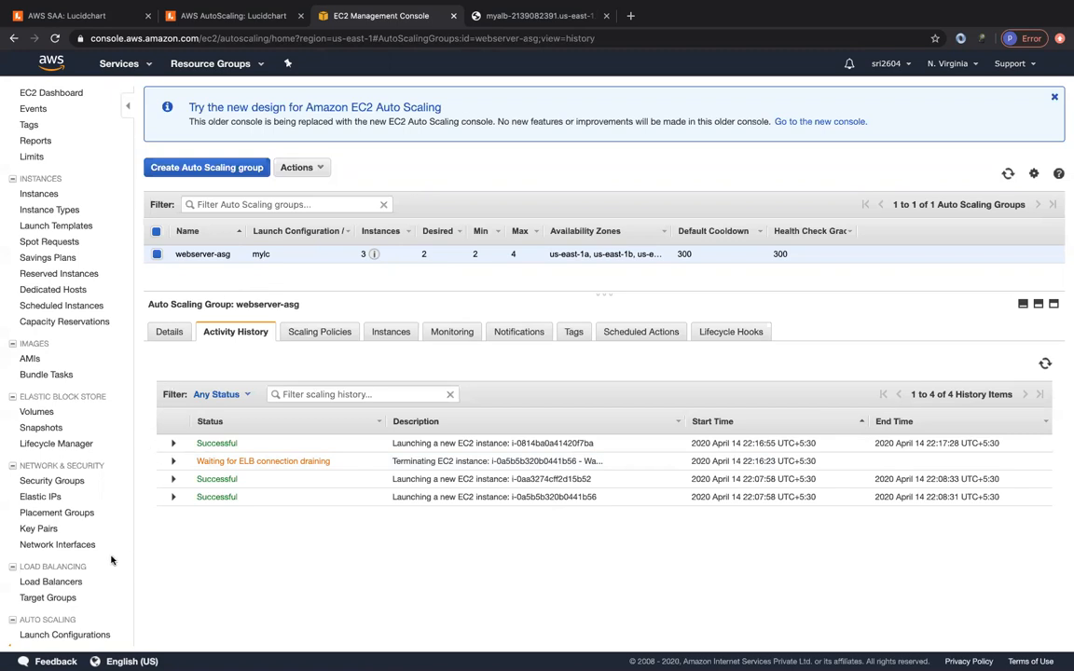
{"action": "left_click", "coordinate": [38, 193]}
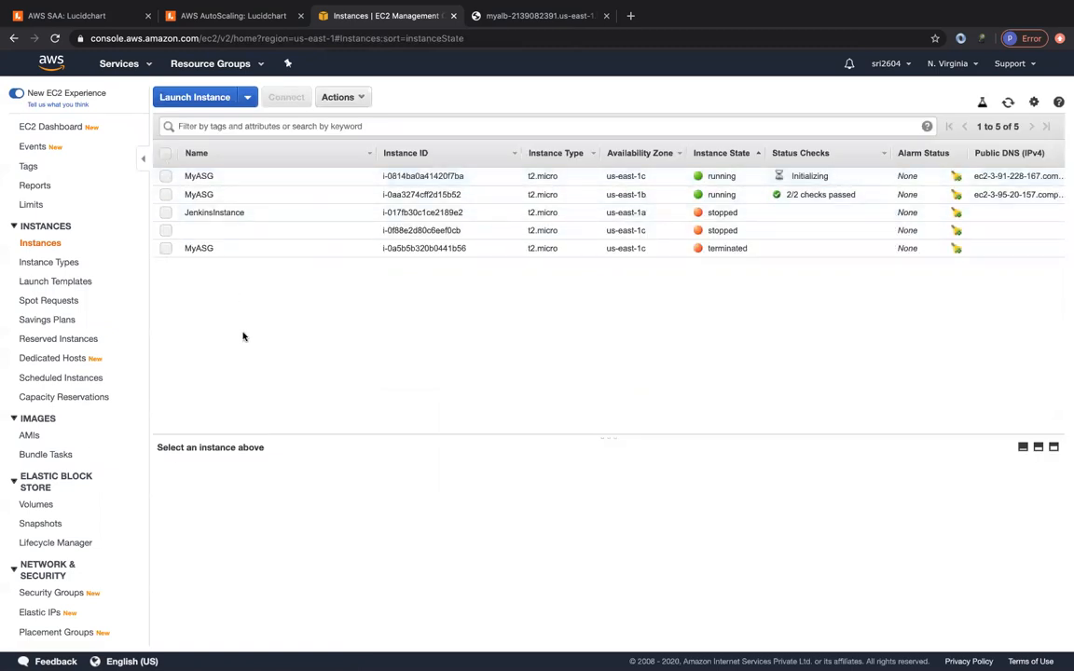
{"action": "scroll", "coordinate": [113, 550], "scroll_direction": "down", "scroll_amount": 3}
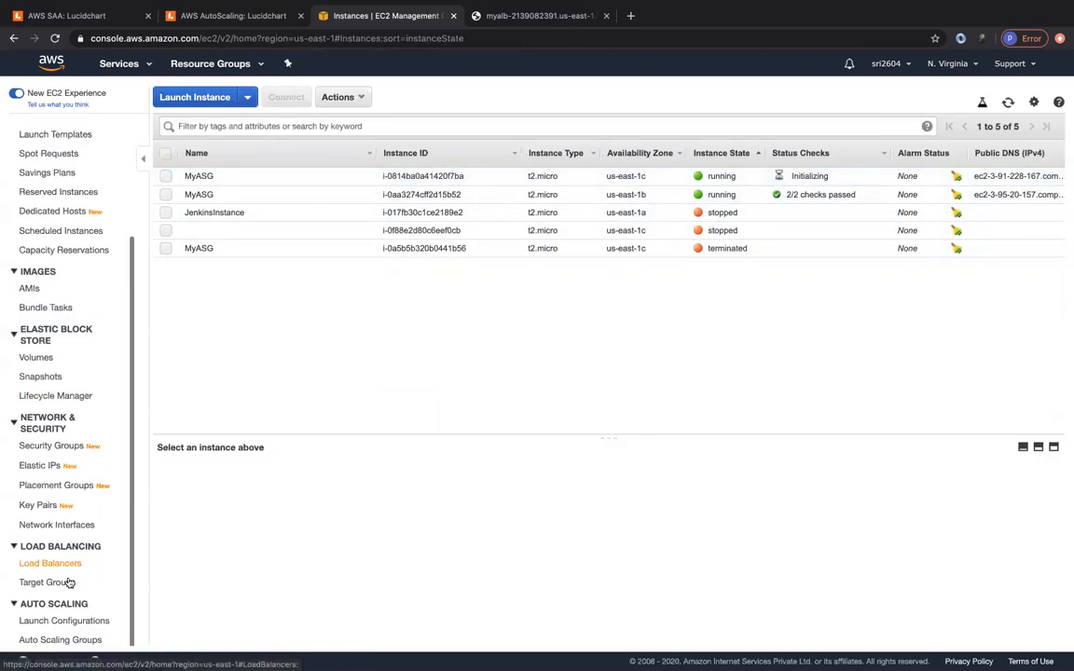
{"action": "left_click", "coordinate": [54, 640]}
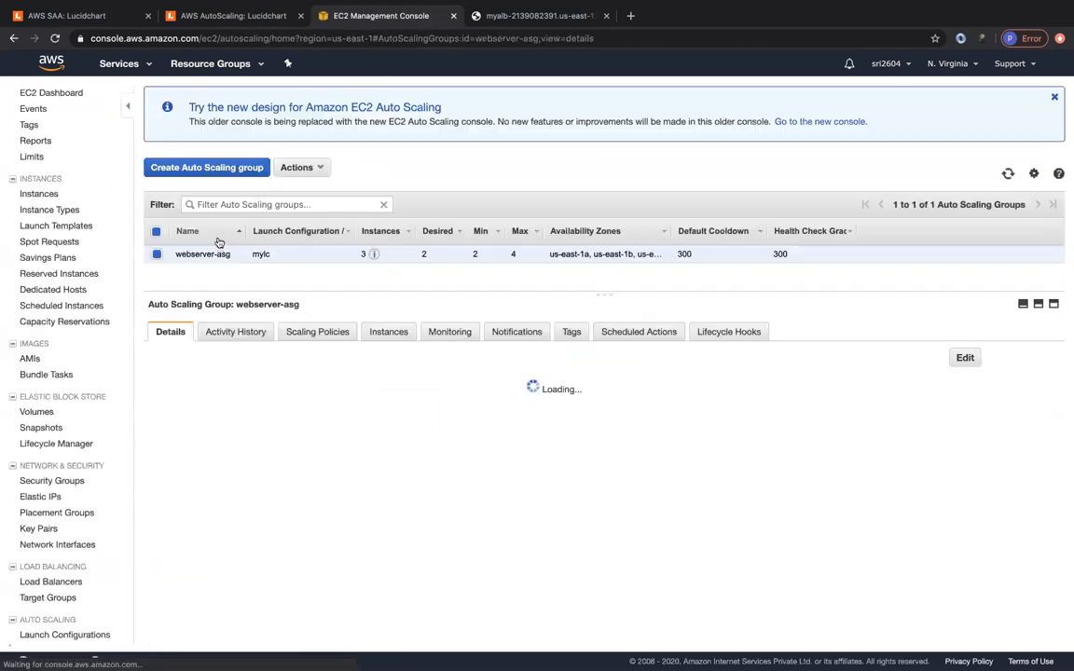
- Delete the webserver-asg Auto Scaling group and the mylc launch configuration
{"action": "left_click", "coordinate": [298, 168]}
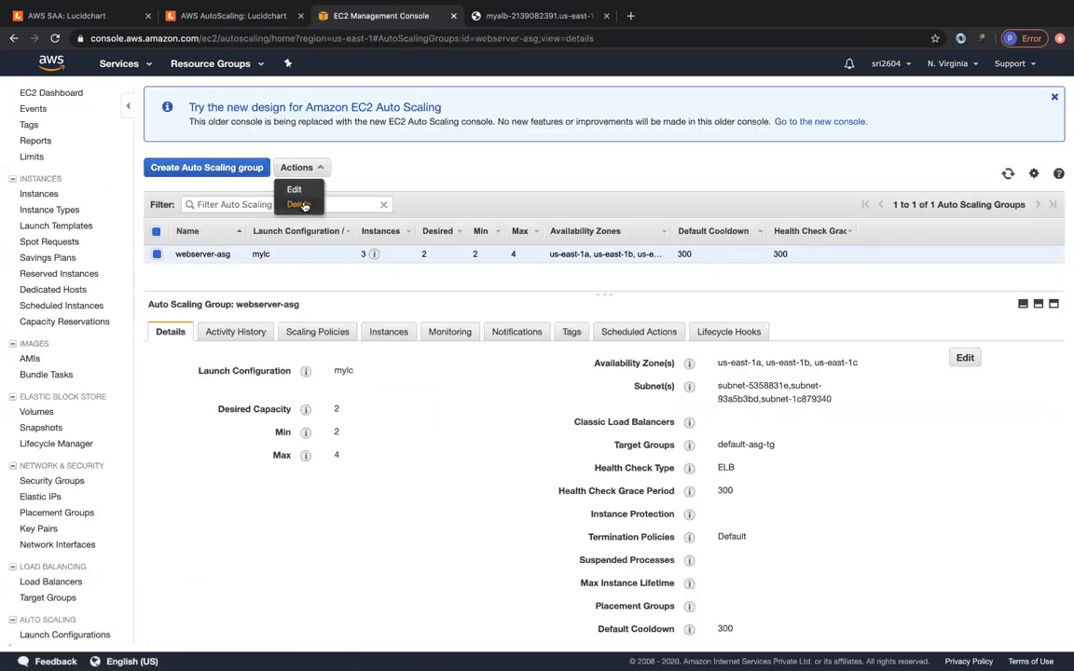
{"action": "left_click", "coordinate": [295, 203]}
{"action": "left_click", "coordinate": [587, 402]}
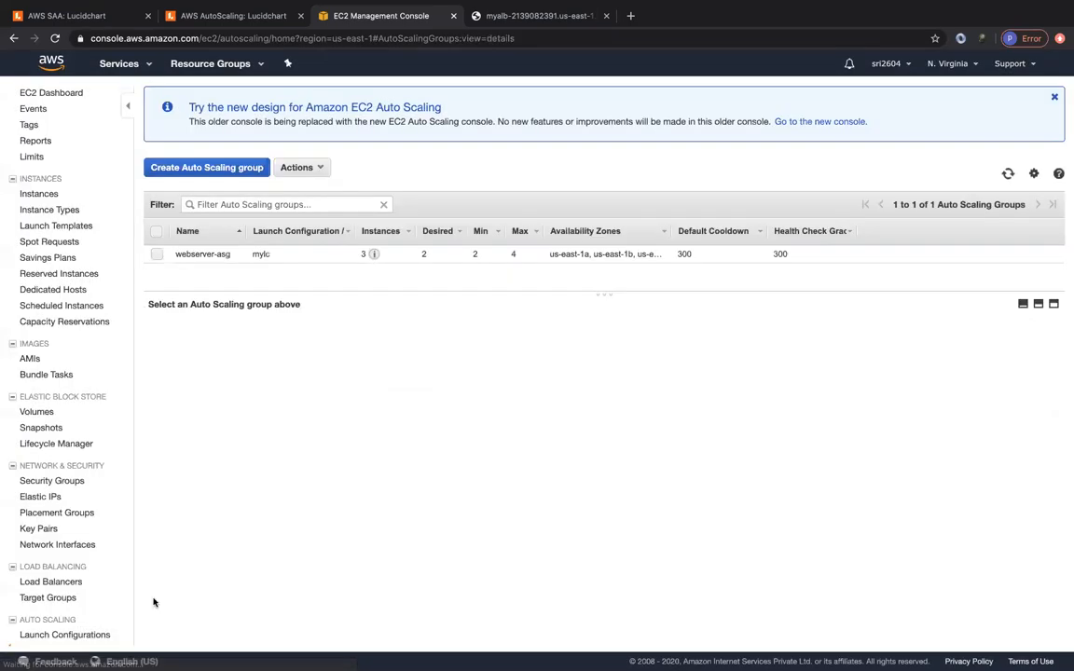
{"action": "left_click", "coordinate": [53, 634]}
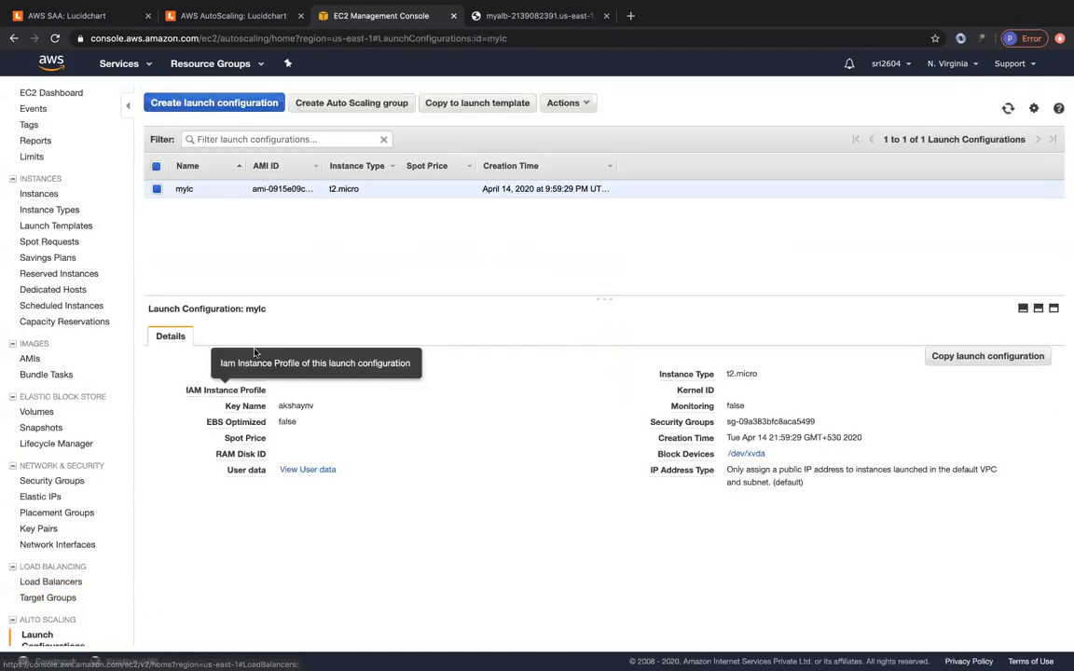
{"action": "left_click", "coordinate": [564, 102]}
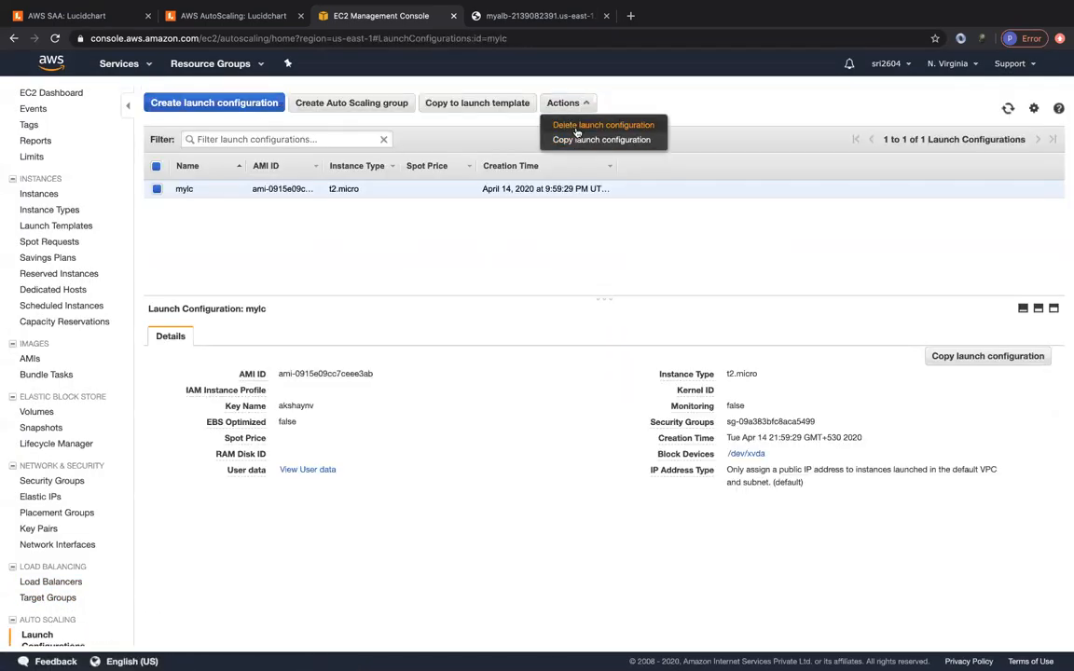
{"action": "left_click", "coordinate": [524, 114]}
{"action": "left_click", "coordinate": [598, 407]}
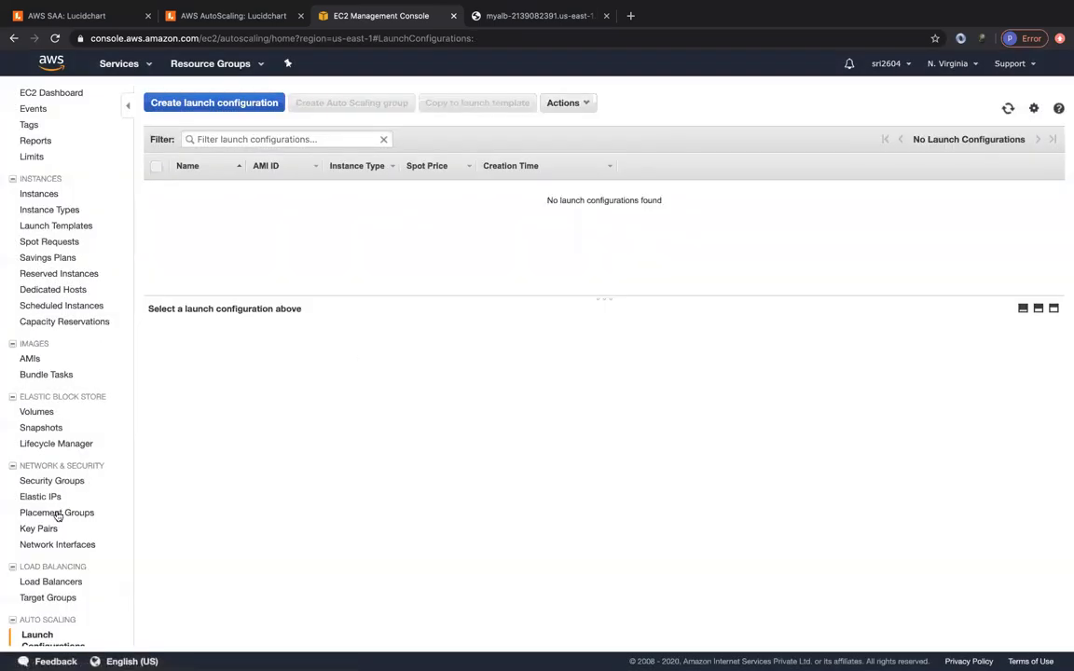
- Terminate both MyASG instances in us-east-1b and us-east-1c
{"action": "left_click", "coordinate": [39, 197]}
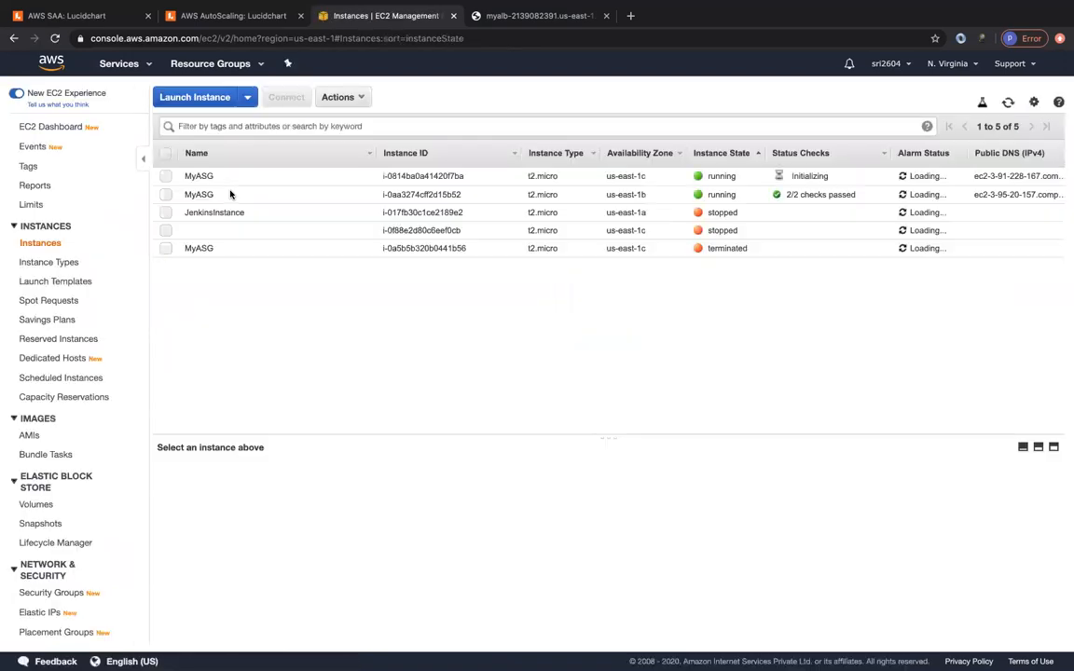
{"action": "left_click", "coordinate": [165, 194]}
{"action": "left_click", "coordinate": [165, 176]}
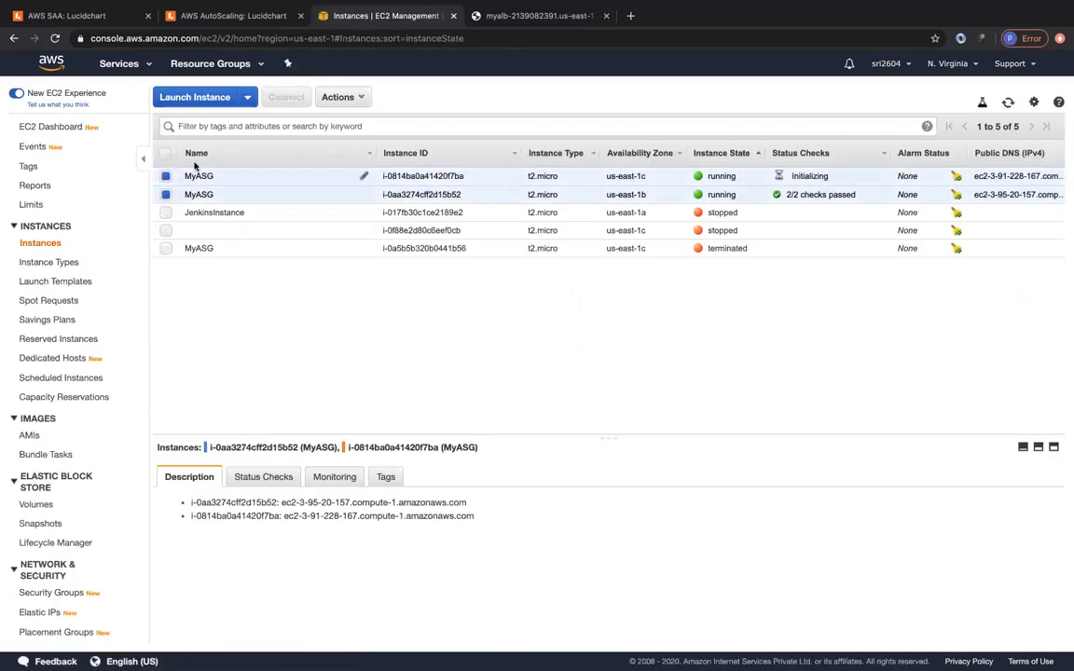
{"action": "left_click", "coordinate": [338, 97]}
{"action": "mouse_move", "coordinate": [338, 182]}
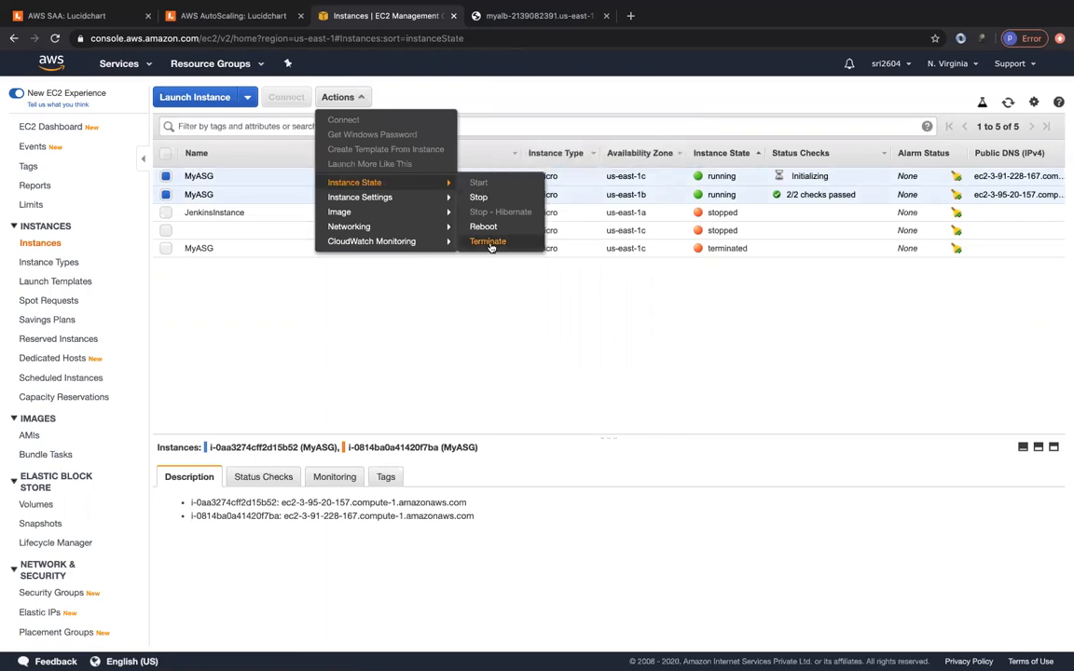
{"action": "left_click", "coordinate": [490, 245]}
{"action": "left_click", "coordinate": [717, 455]}
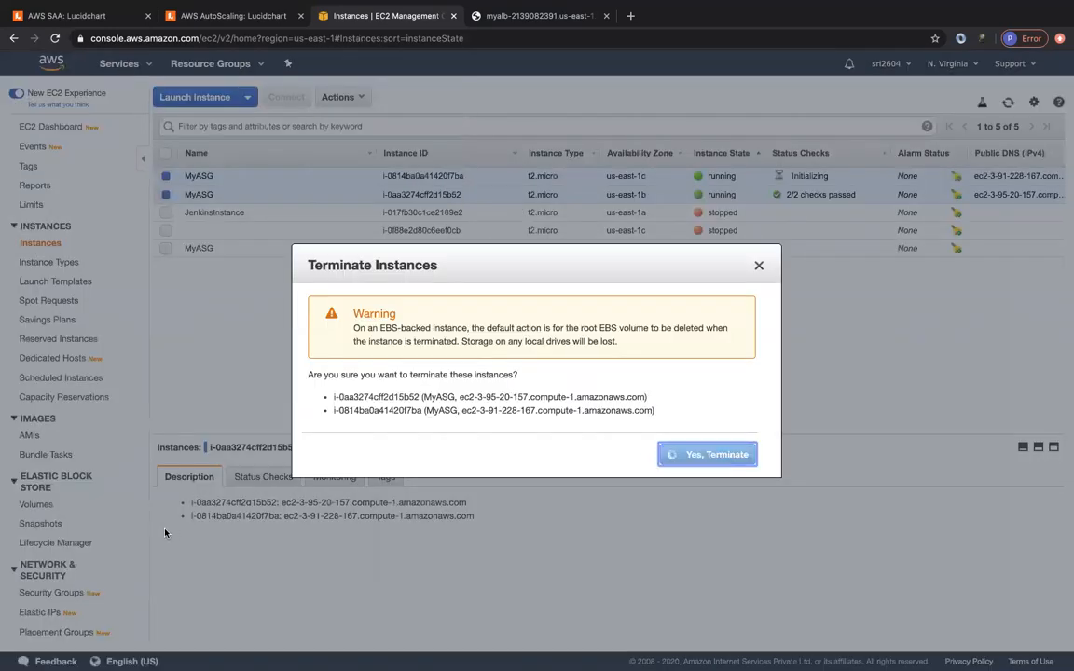
{"action": "scroll", "coordinate": [38, 578], "scroll_direction": "down", "scroll_amount": 3}
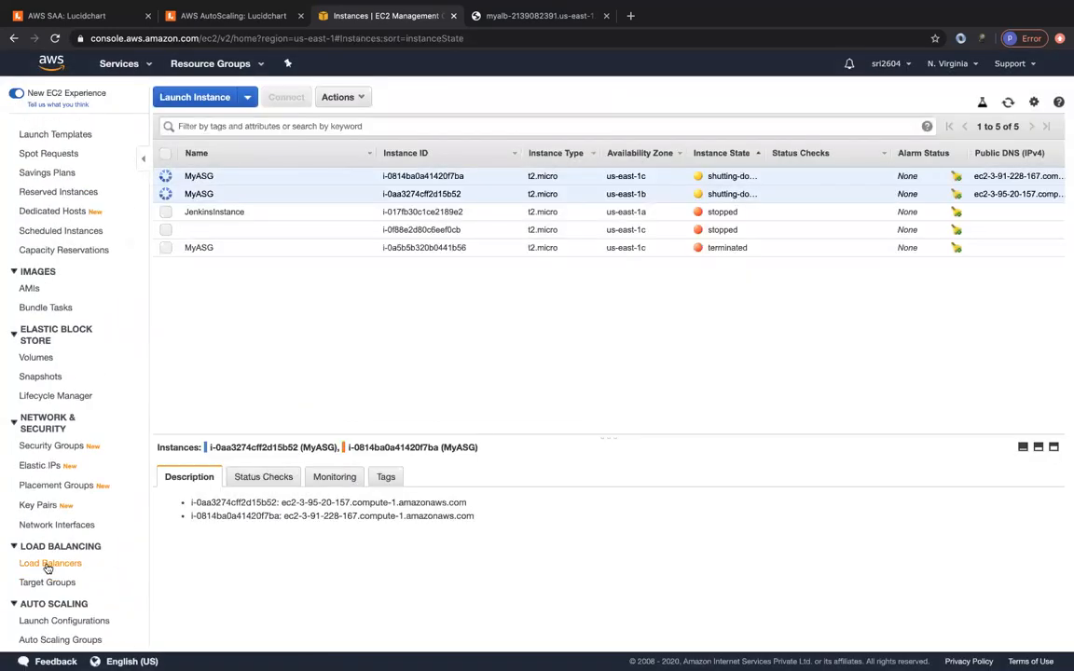
- Delete the myALB load balancer
{"action": "left_click", "coordinate": [47, 564]}
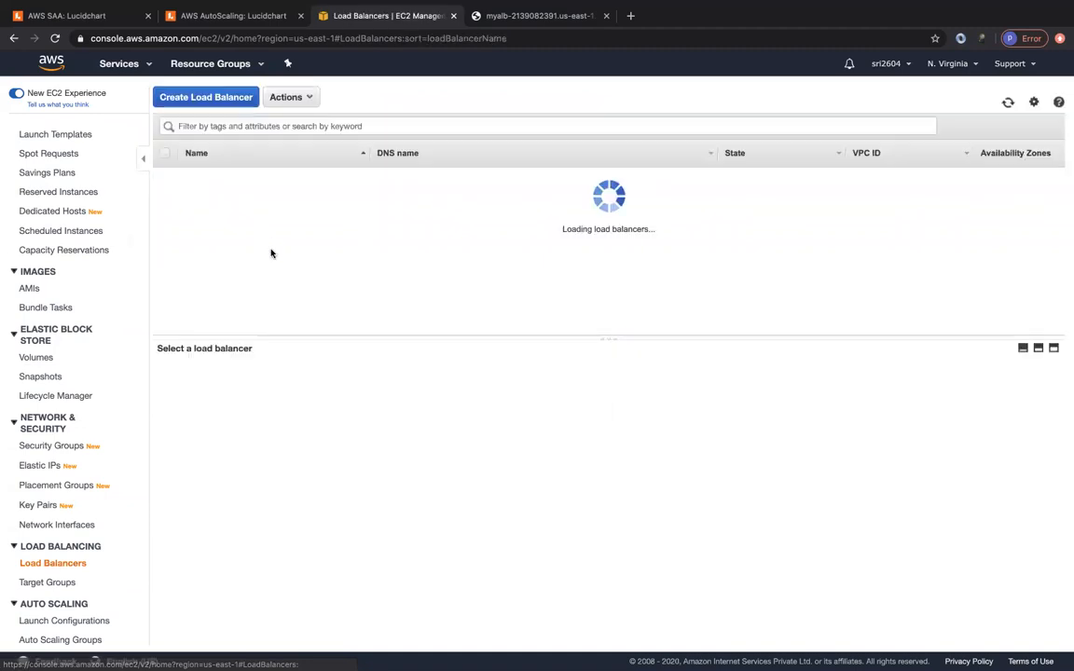
{"action": "left_click", "coordinate": [289, 97]}
{"action": "left_click", "coordinate": [301, 225]}
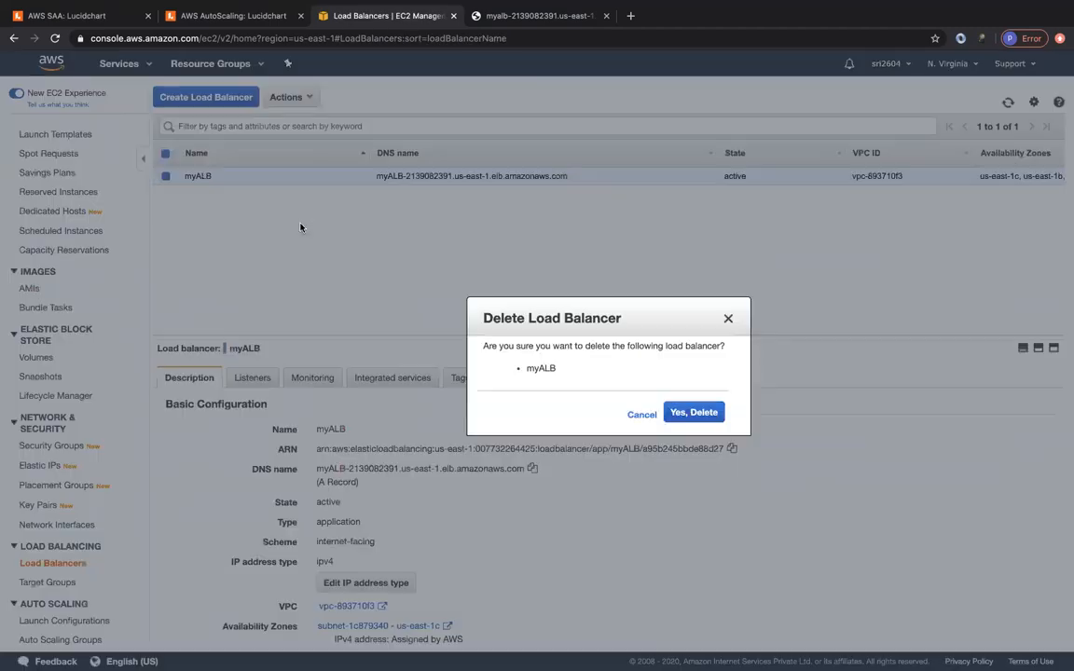
{"action": "left_click", "coordinate": [694, 413]}
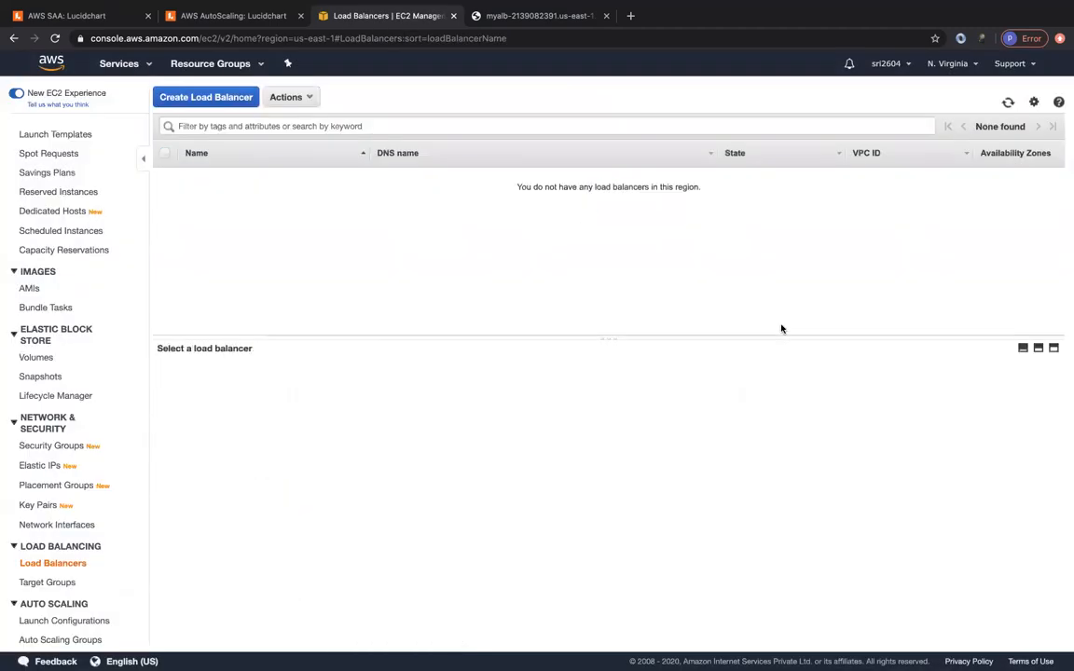
- Delete the default-asg-tg target group
{"action": "left_click", "coordinate": [47, 582]}
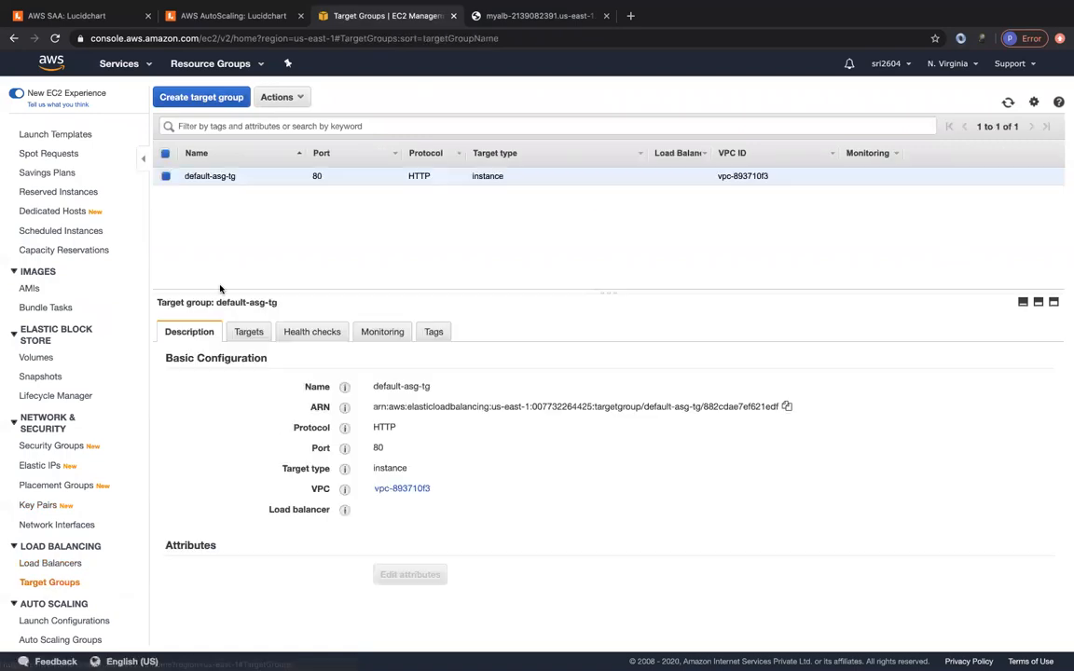
{"action": "left_click", "coordinate": [285, 97]}
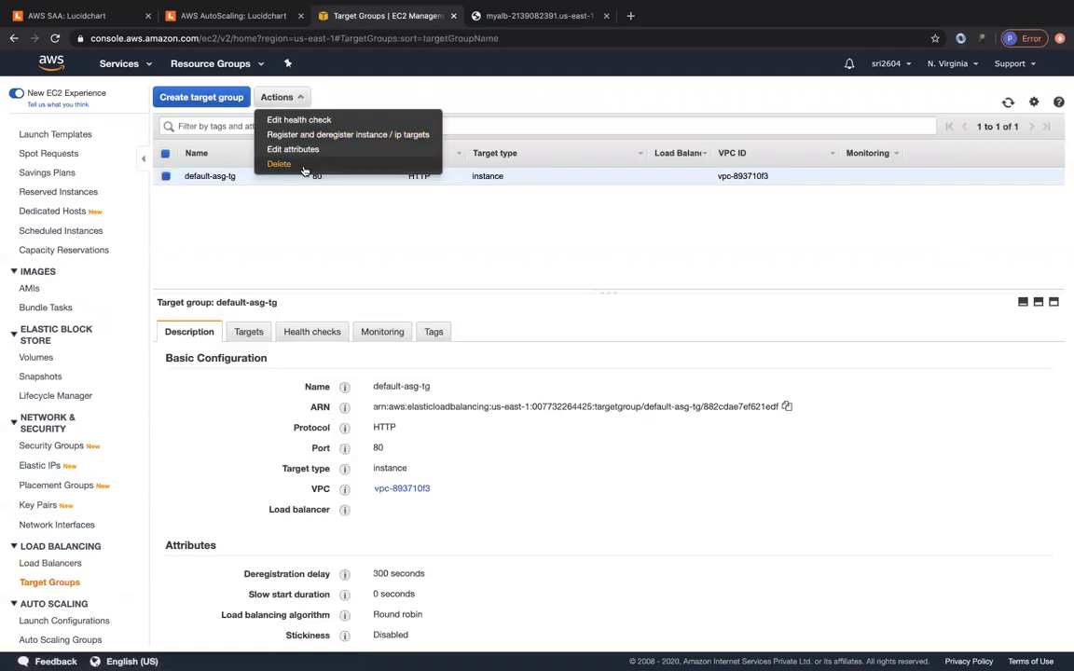
{"action": "left_click", "coordinate": [277, 155]}
{"action": "left_click", "coordinate": [688, 414]}
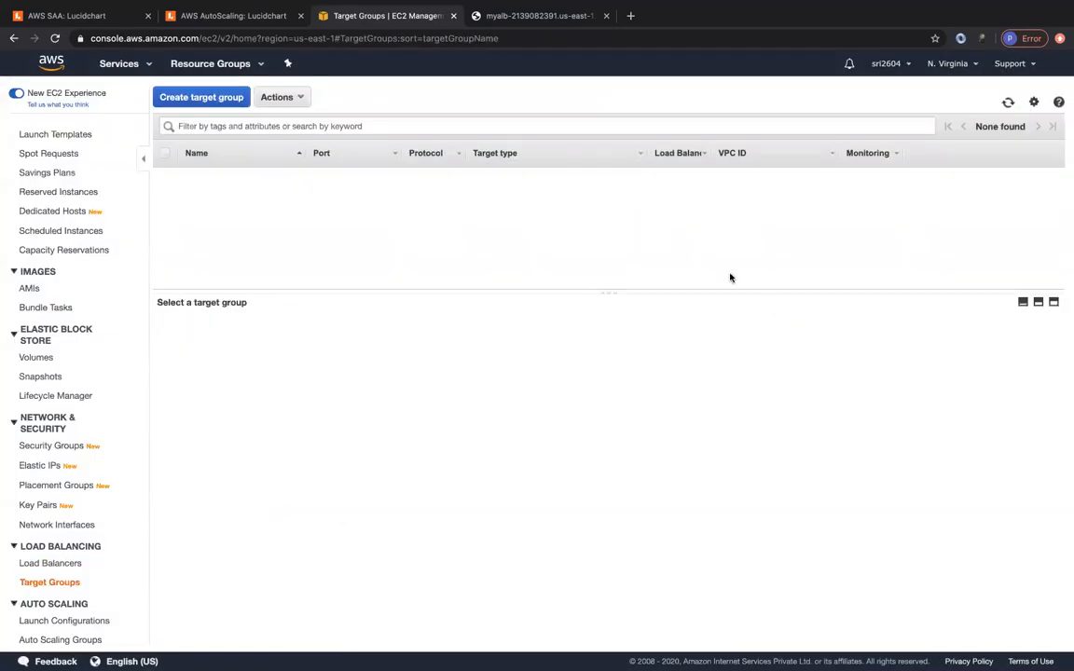